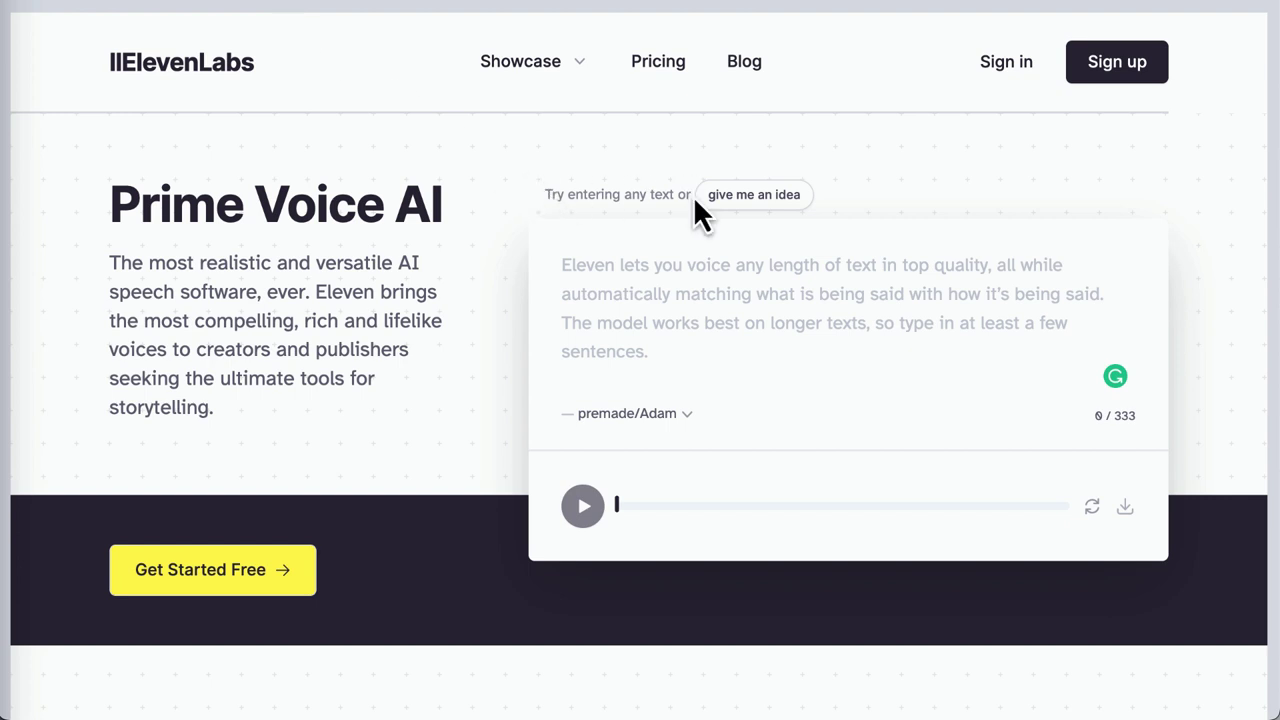
Step: Fill the demo box with the suggested sentence about novels and technology and play it
{"action": "left_click", "coordinate": [594, 297]}
{"action": "left_click", "coordinate": [740, 200]}
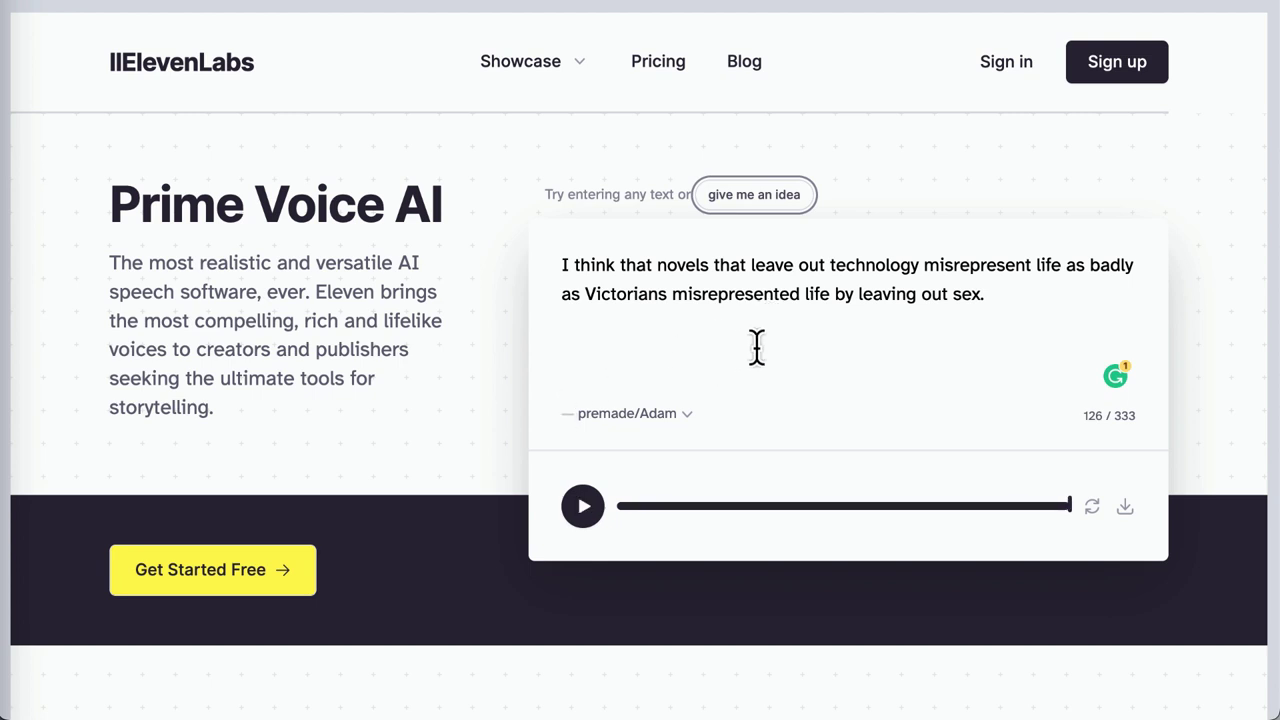
Step: Change the demo voice from premade/Adam to premade/Bella and hear the sentence regenerated
{"action": "left_click", "coordinate": [690, 418]}
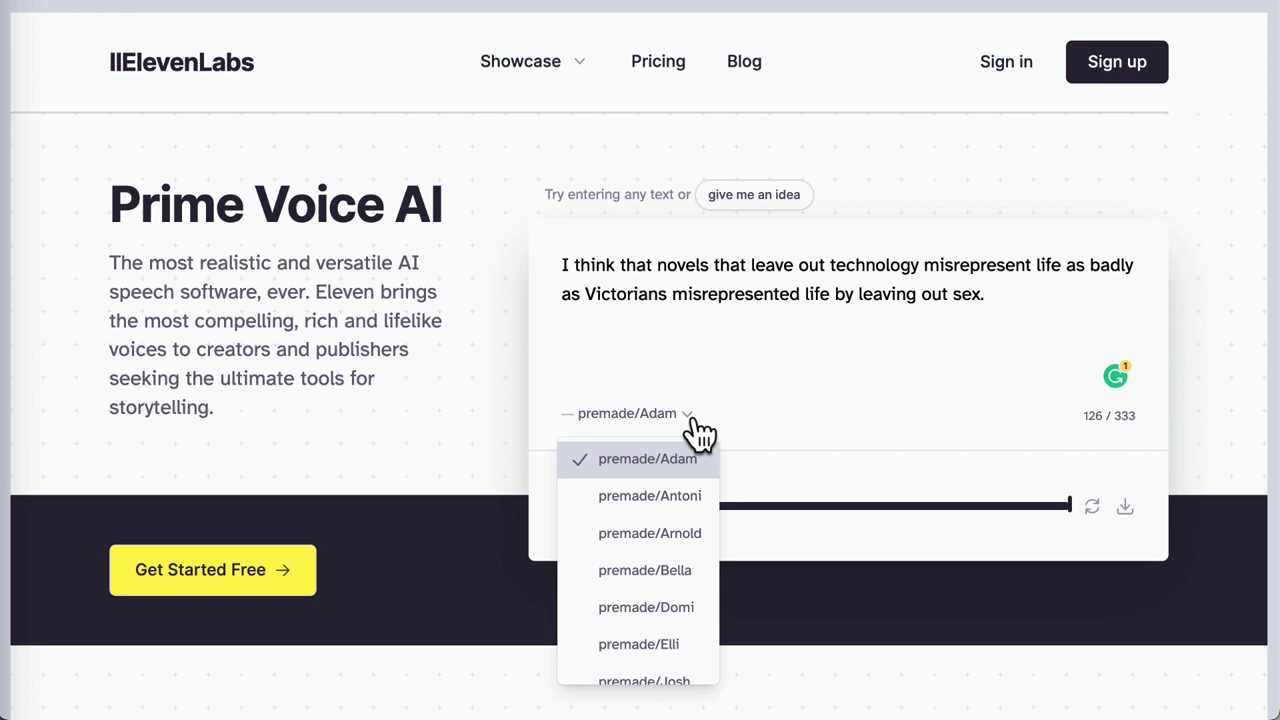
{"action": "scroll", "coordinate": [645, 595], "scroll_direction": "down", "scroll_amount": 2}
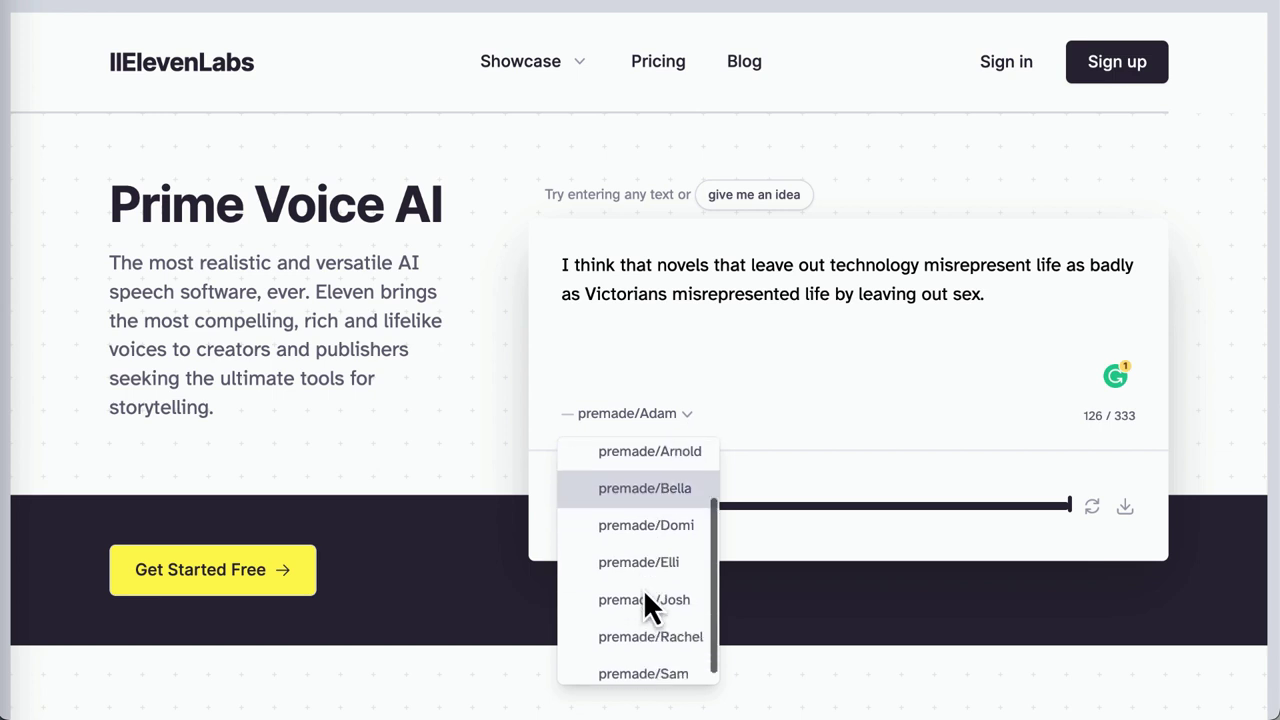
{"action": "scroll", "coordinate": [640, 560], "scroll_direction": "down", "scroll_amount": 1}
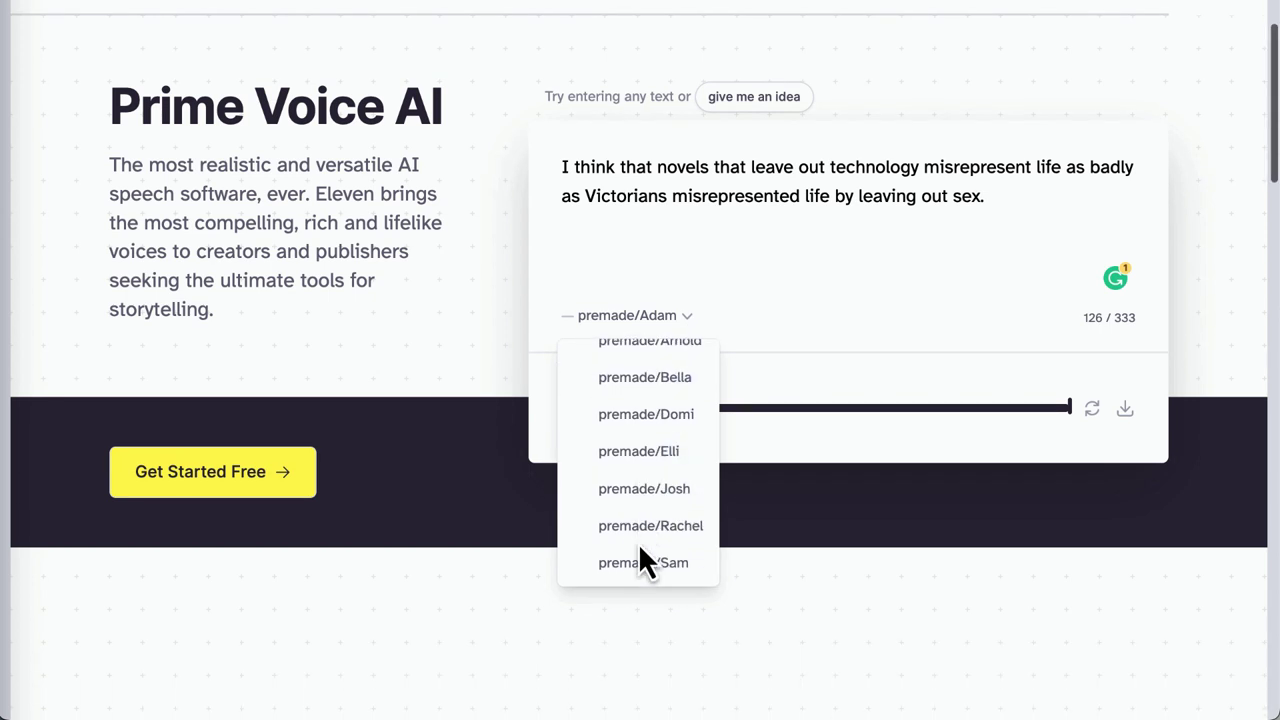
{"action": "scroll", "coordinate": [636, 570], "scroll_direction": "up", "scroll_amount": 2}
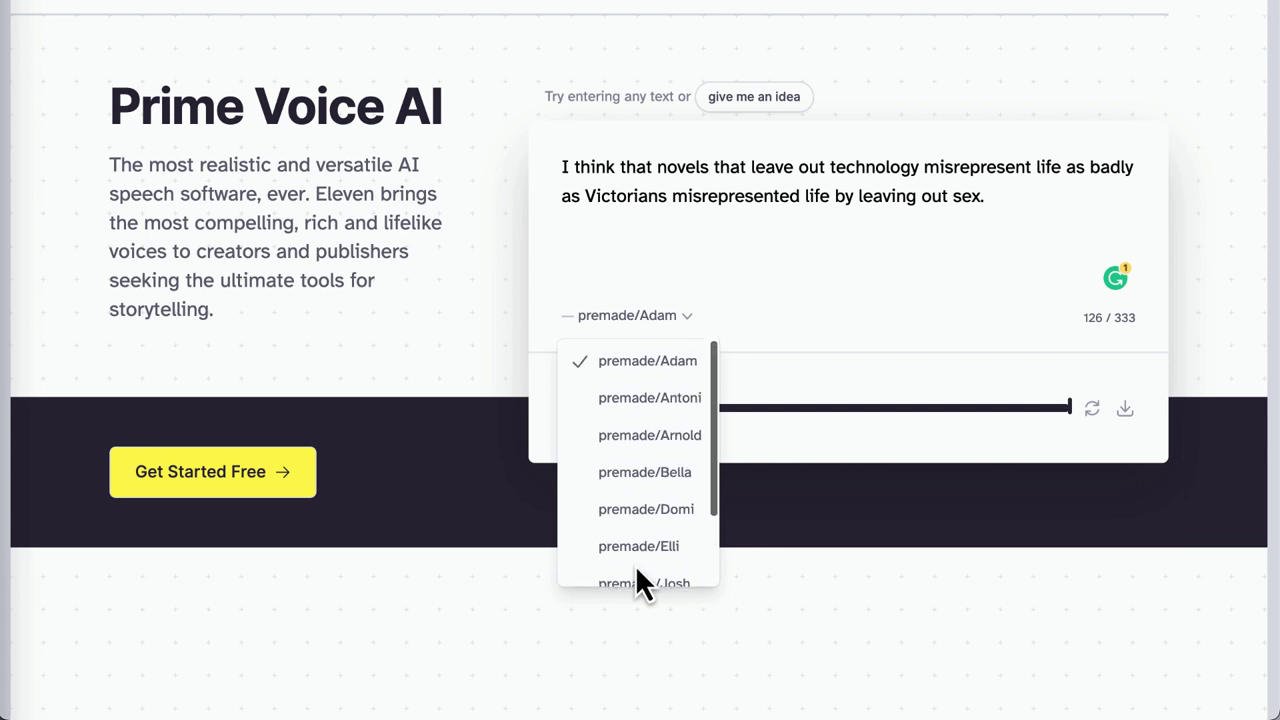
{"action": "left_click", "coordinate": [641, 473]}
{"action": "scroll", "coordinate": [650, 490], "scroll_direction": "up", "scroll_amount": 1}
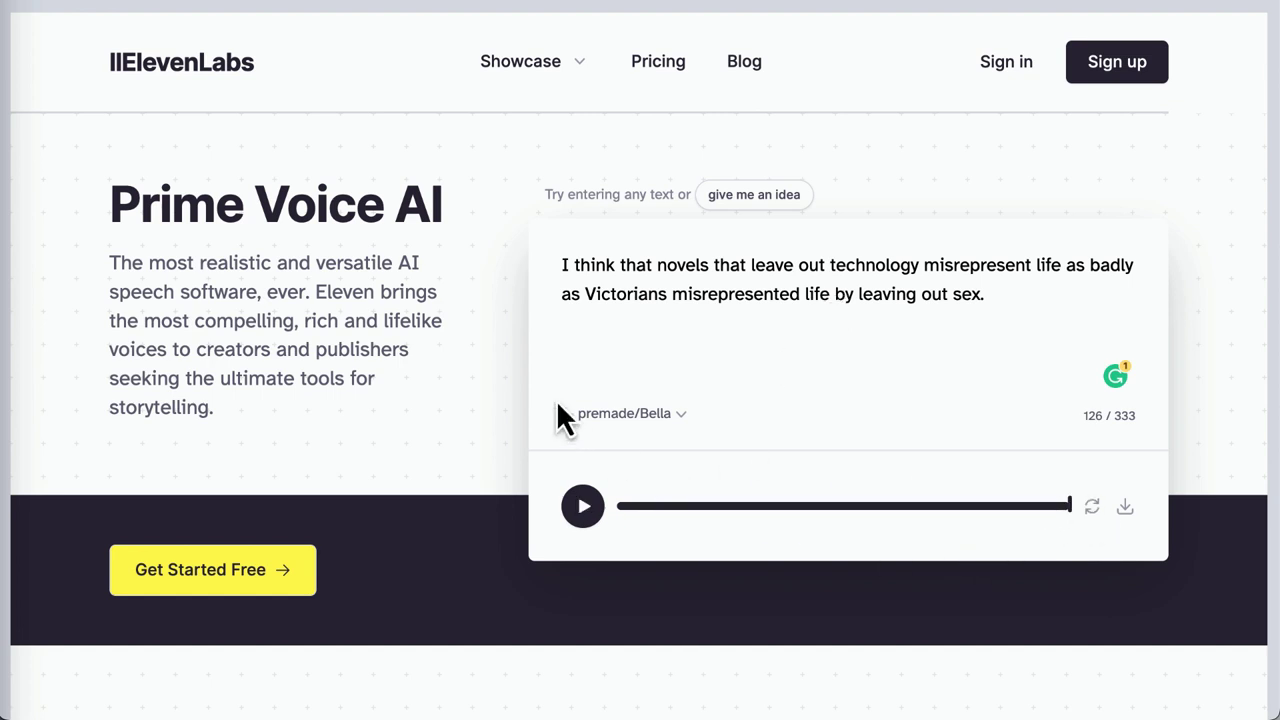
Step: Play the Dynamic News AI-voiced article sample and pause it at 0:25
{"action": "scroll", "coordinate": [362, 363], "scroll_direction": "down", "scroll_amount": 6}
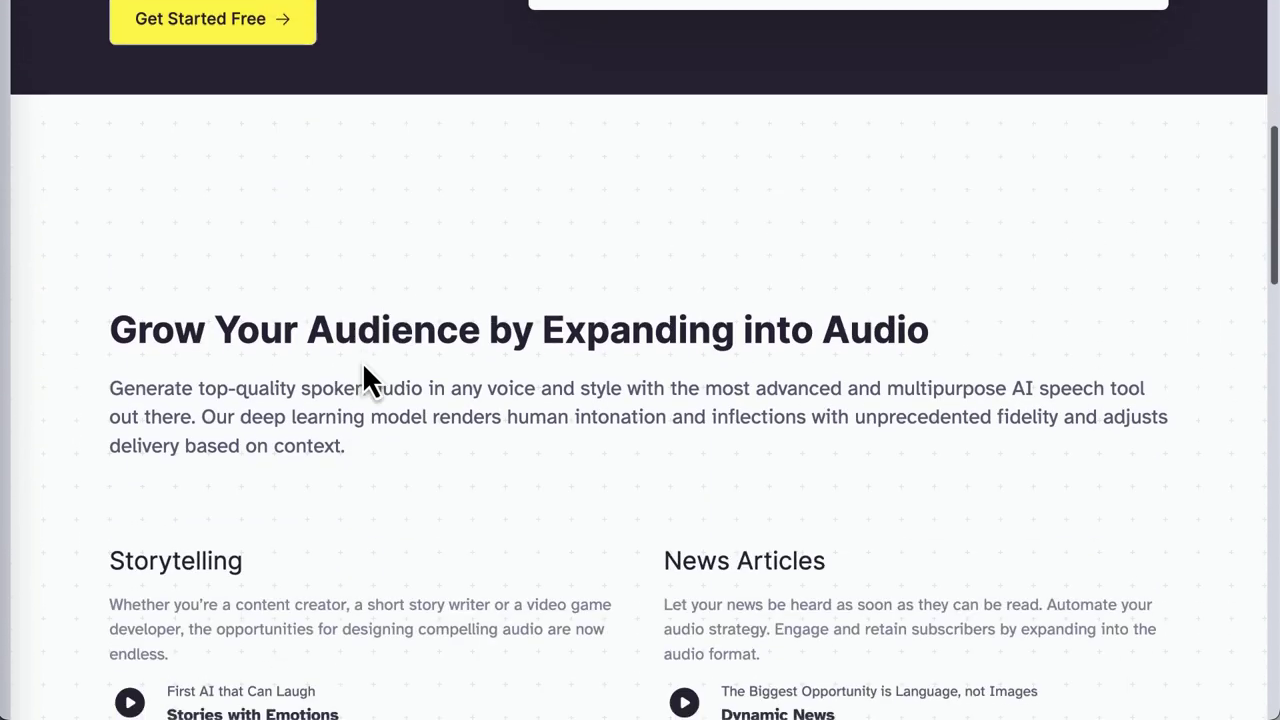
{"action": "scroll", "coordinate": [362, 361], "scroll_direction": "down", "scroll_amount": 3}
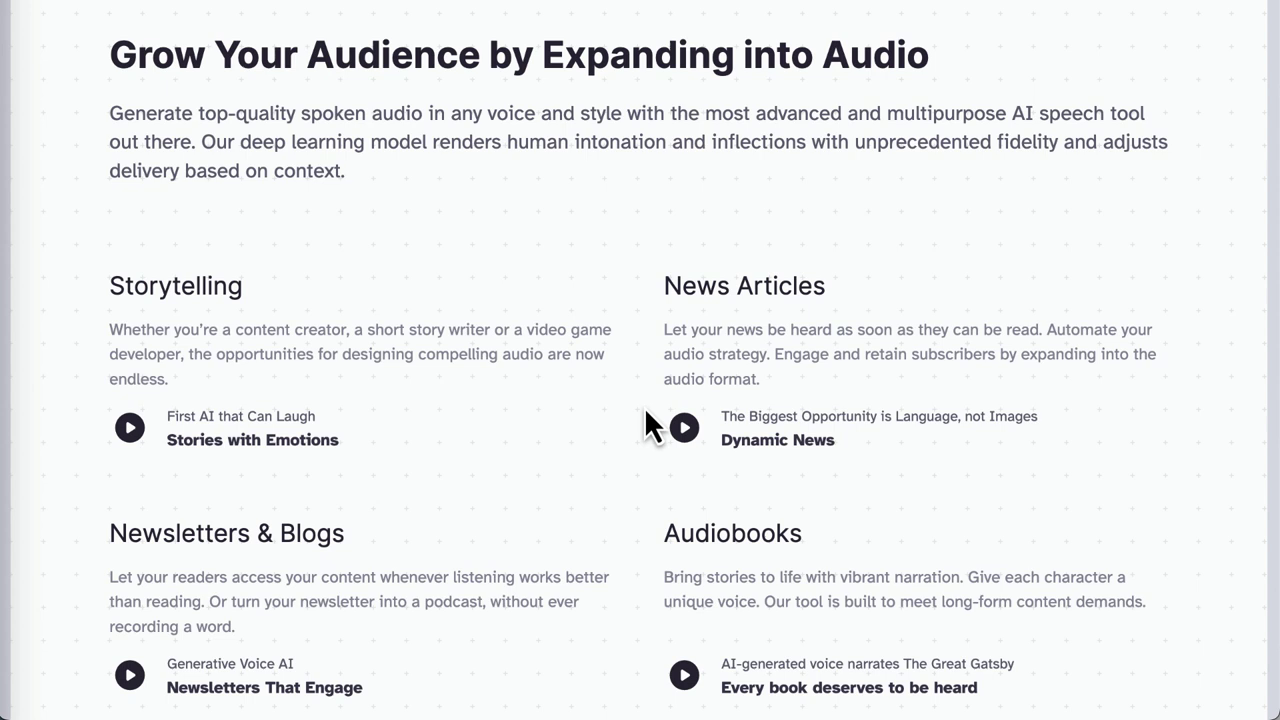
{"action": "left_click", "coordinate": [678, 430]}
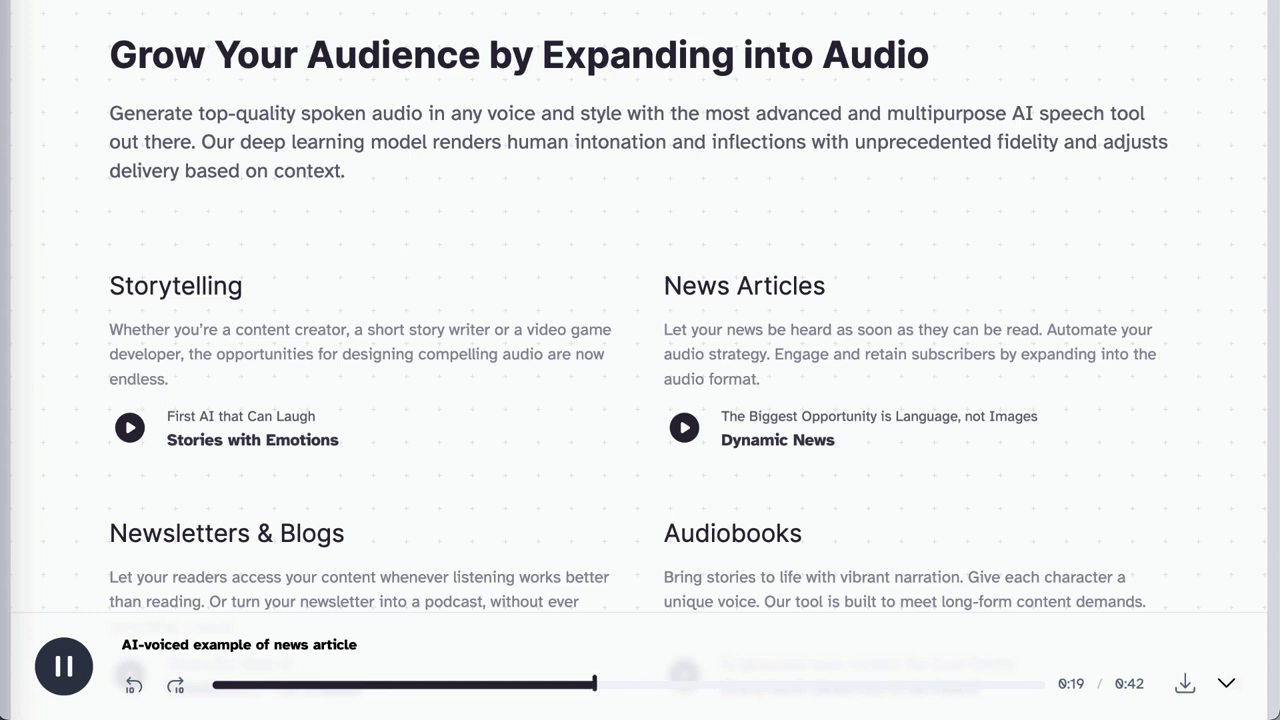
{"action": "left_click", "coordinate": [66, 670]}
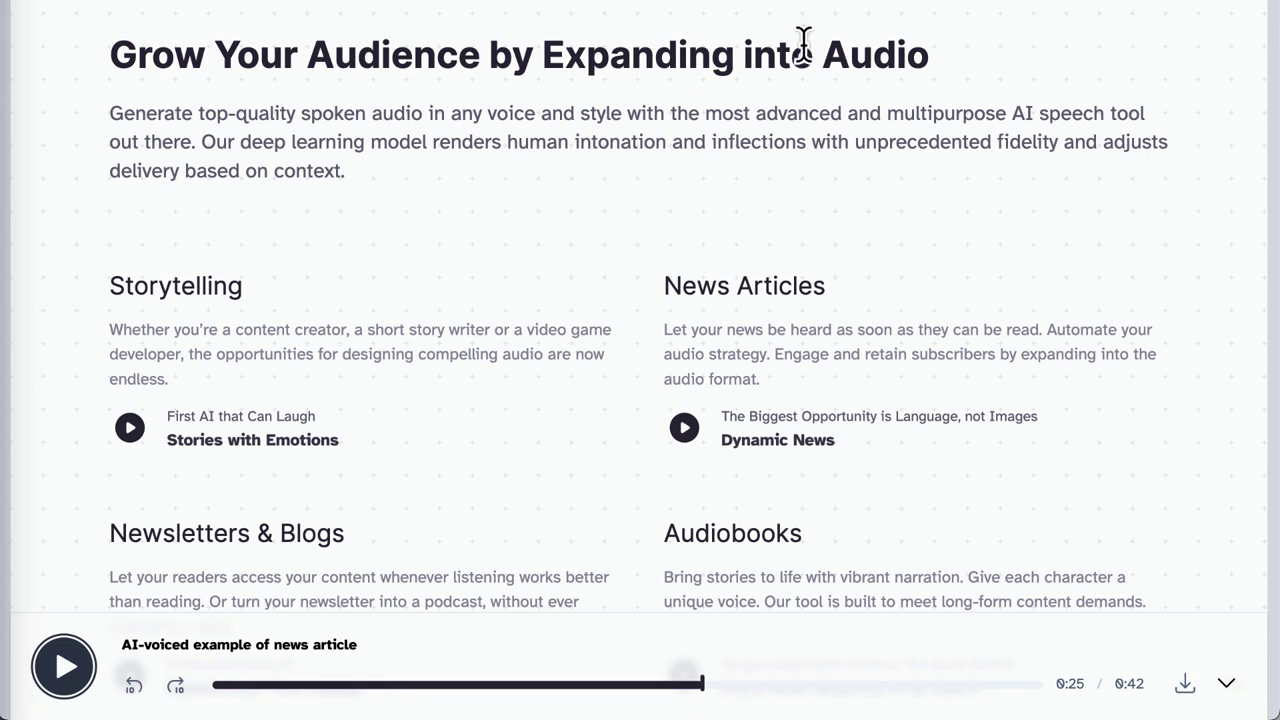
{"action": "scroll", "coordinate": [571, 386], "scroll_direction": "down", "scroll_amount": 2}
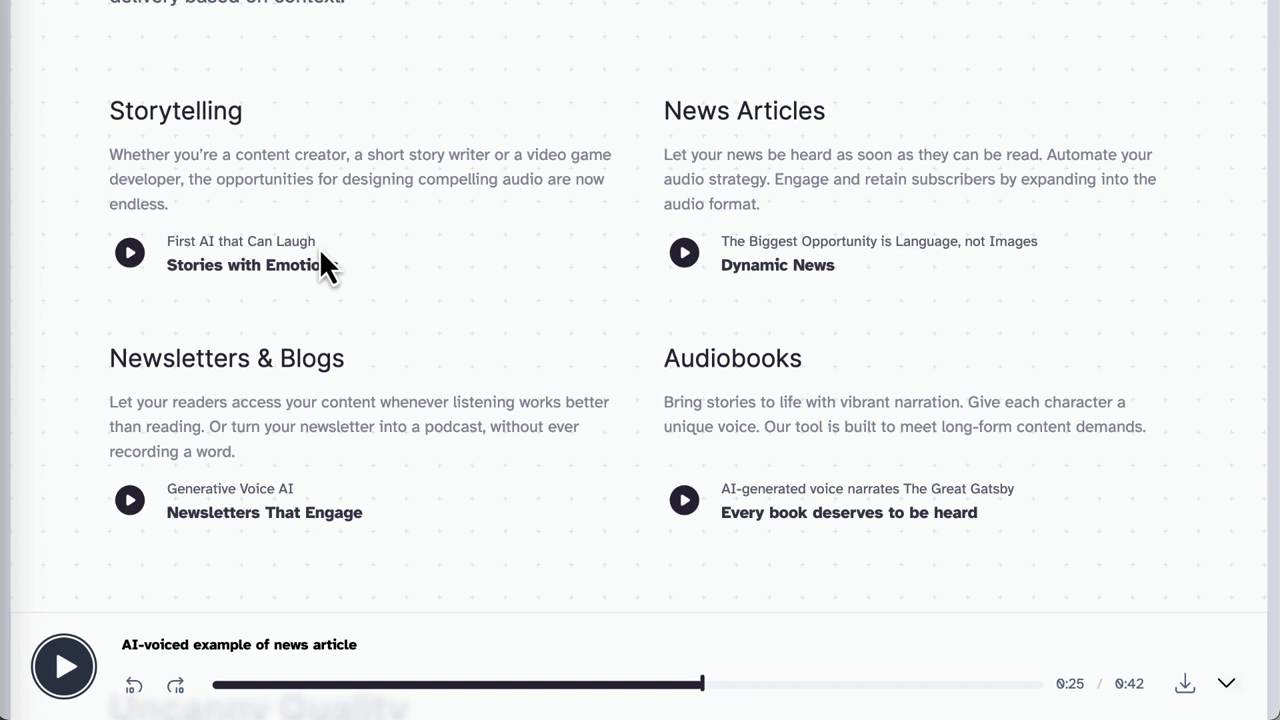
Step: Play the 0:08 Stories with Emotions storytelling sample through to the end
{"action": "left_click", "coordinate": [131, 254]}
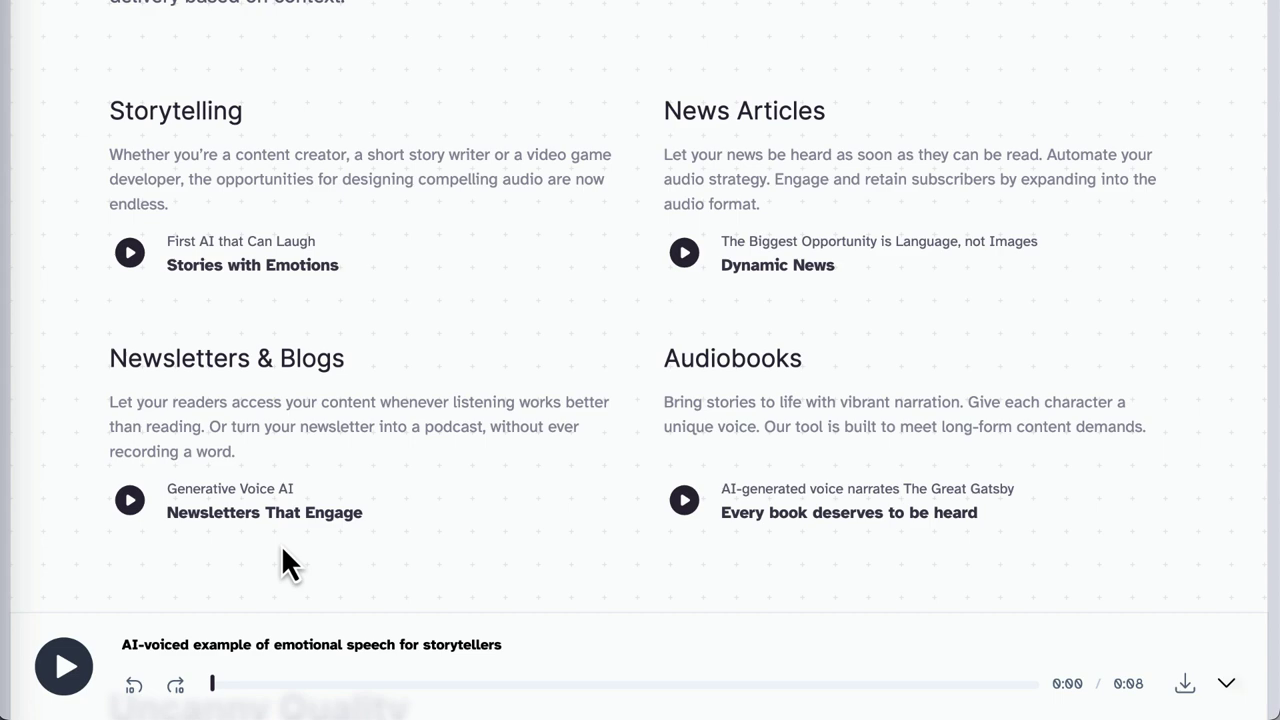
{"action": "scroll", "coordinate": [281, 544], "scroll_direction": "down", "scroll_amount": 6}
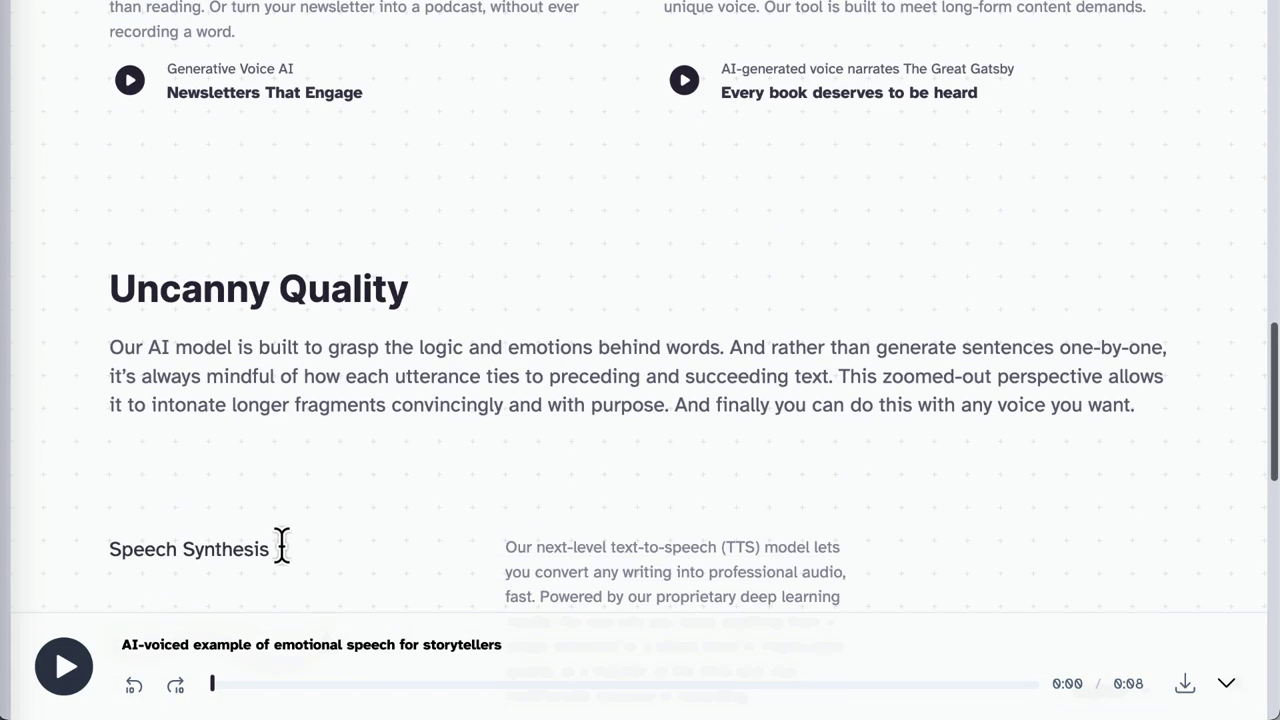
{"action": "scroll", "coordinate": [281, 560], "scroll_direction": "down", "scroll_amount": 4}
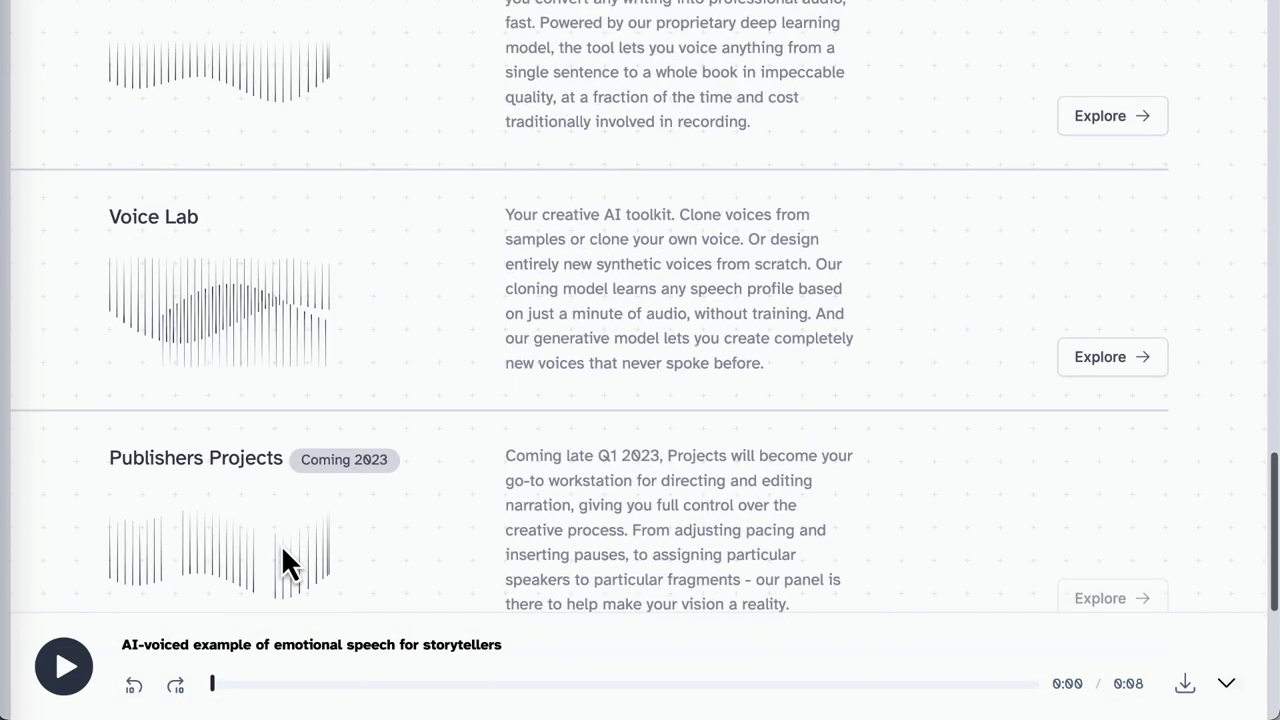
{"action": "scroll", "coordinate": [282, 548], "scroll_direction": "up", "scroll_amount": 1}
{"action": "scroll", "coordinate": [222, 510], "scroll_direction": "down", "scroll_amount": 1}
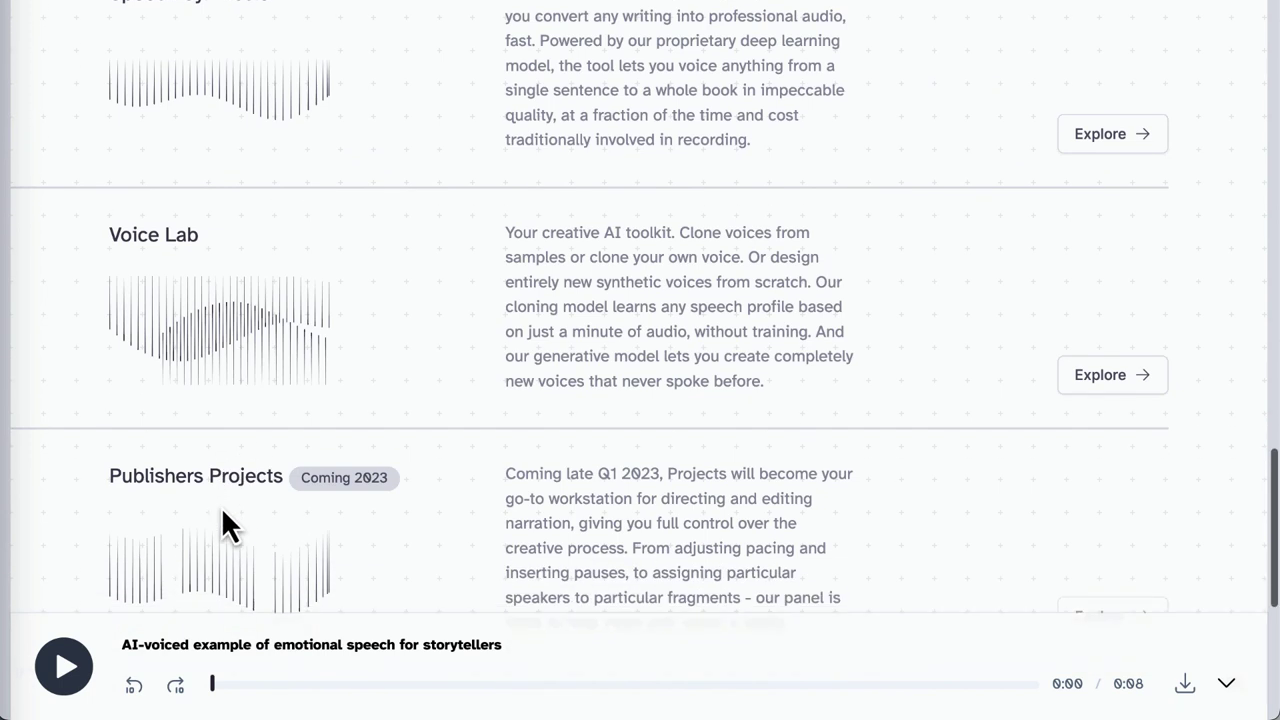
{"action": "scroll", "coordinate": [221, 506], "scroll_direction": "down", "scroll_amount": 1}
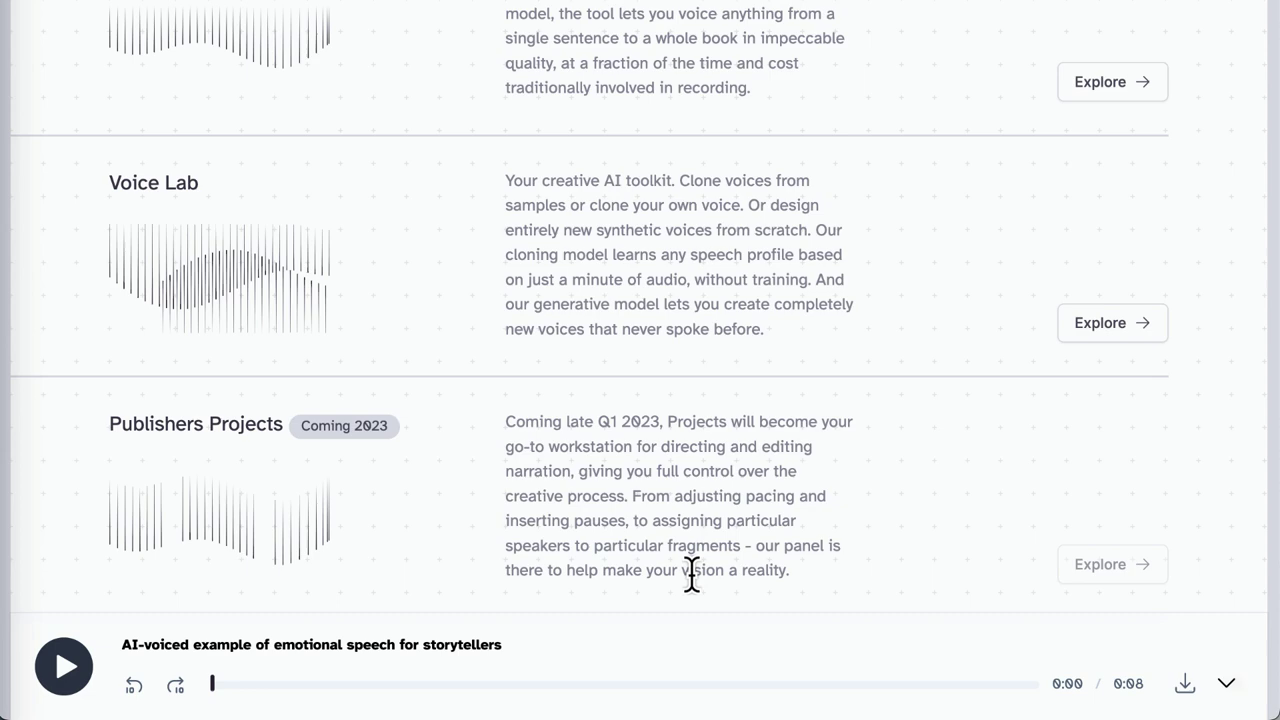
{"action": "scroll", "coordinate": [691, 574], "scroll_direction": "up", "scroll_amount": 20}
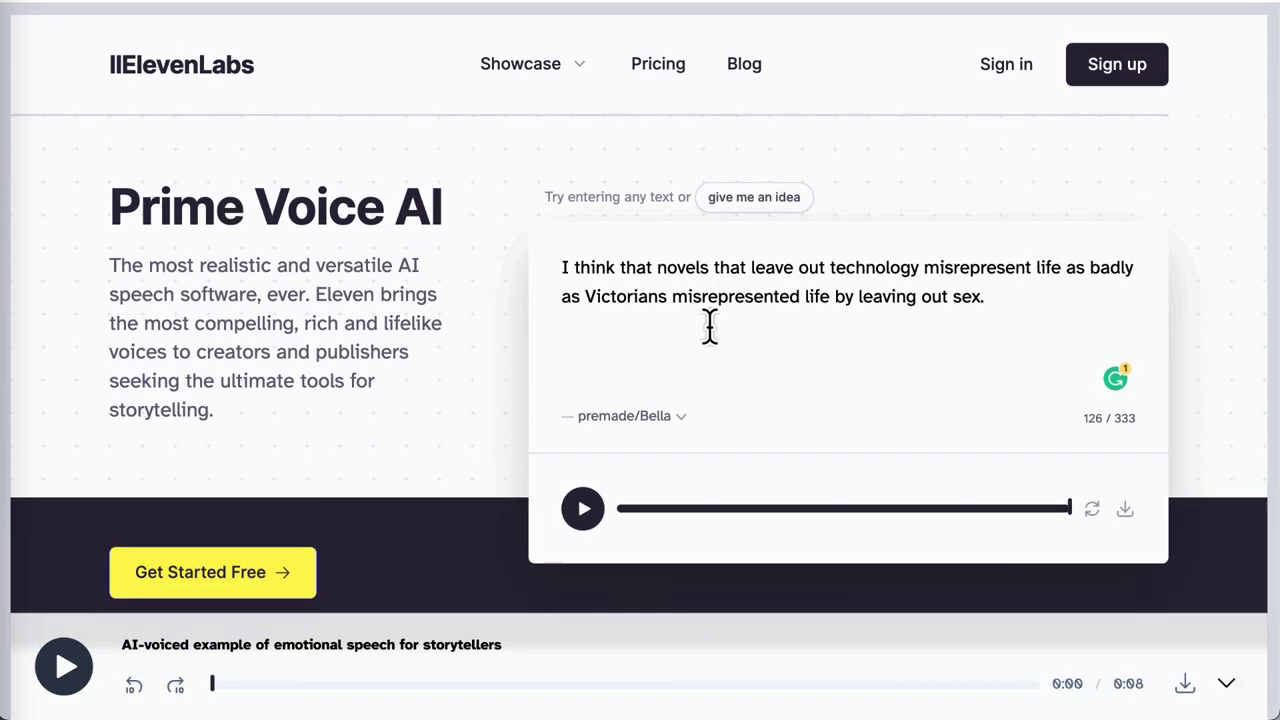
Step: Browse the Showcase menu, then review the Free $0, Starter $5/mo and Creator $22/mo plans
{"action": "left_click", "coordinate": [575, 62]}
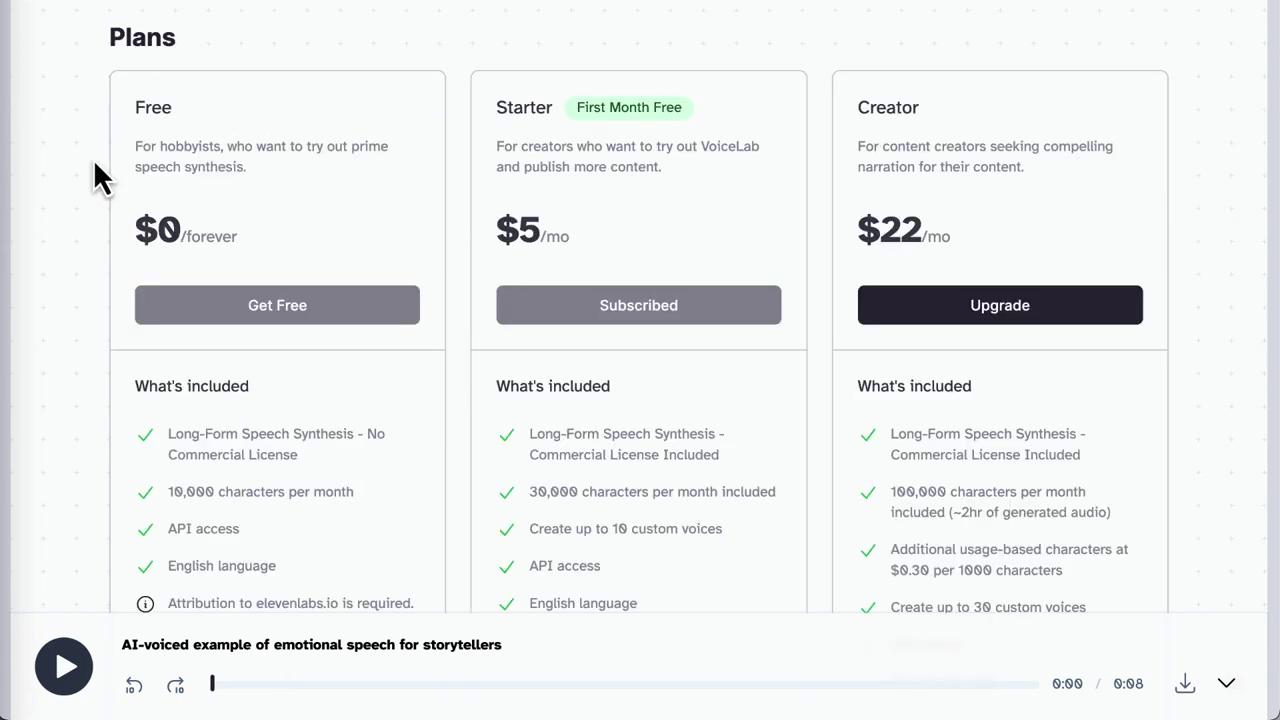
{"action": "scroll", "coordinate": [97, 270], "scroll_direction": "down", "scroll_amount": 1}
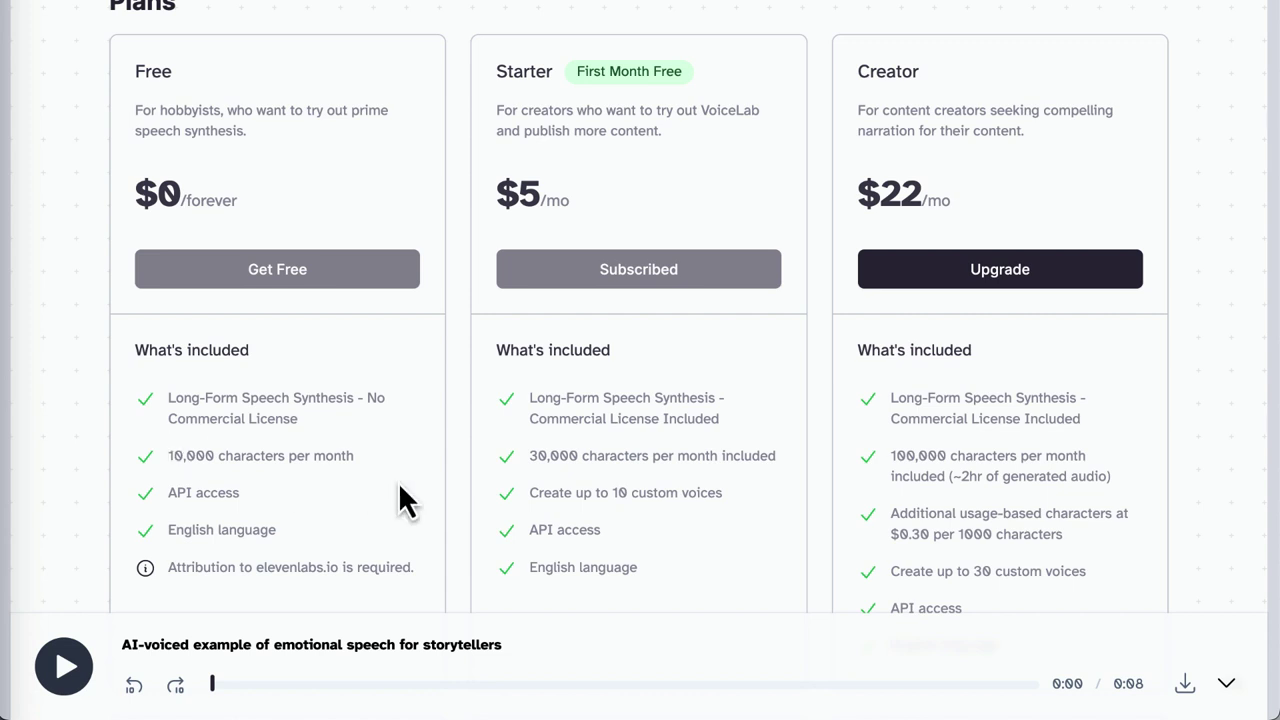
{"action": "scroll", "coordinate": [397, 500], "scroll_direction": "down", "scroll_amount": 1}
{"action": "scroll", "coordinate": [405, 500], "scroll_direction": "up", "scroll_amount": 1}
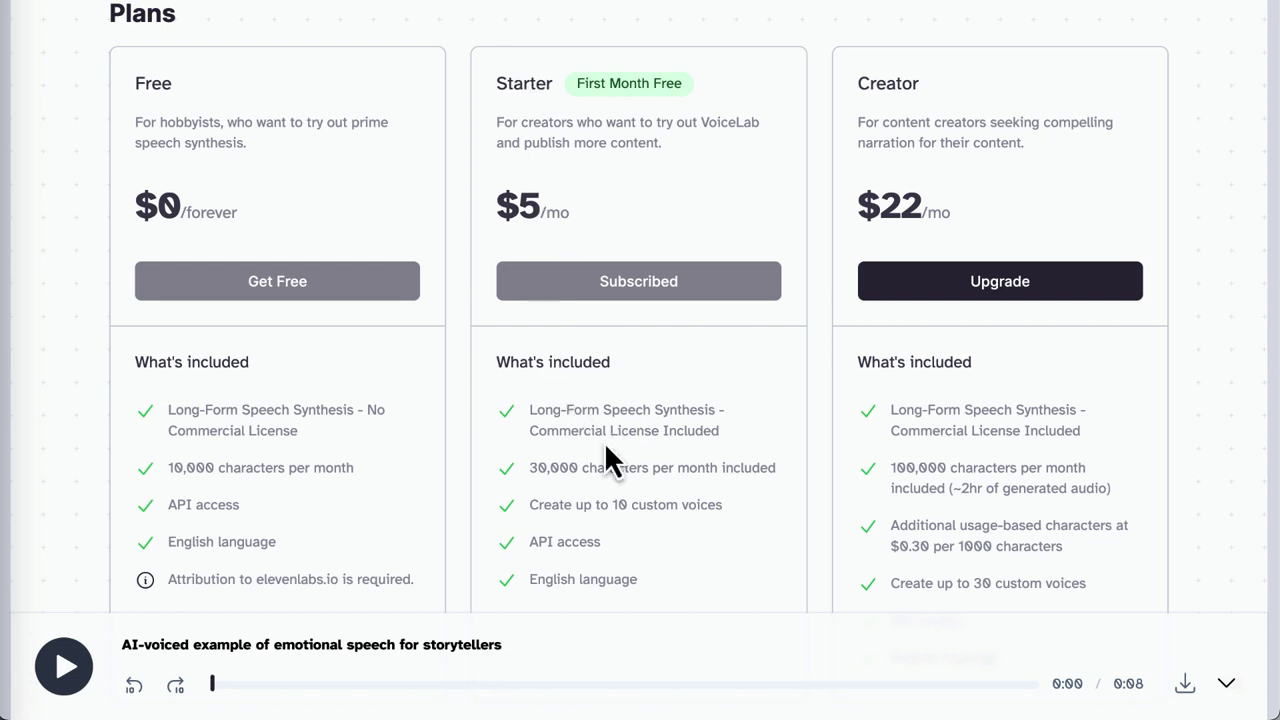
{"action": "scroll", "coordinate": [576, 567], "scroll_direction": "down", "scroll_amount": 1}
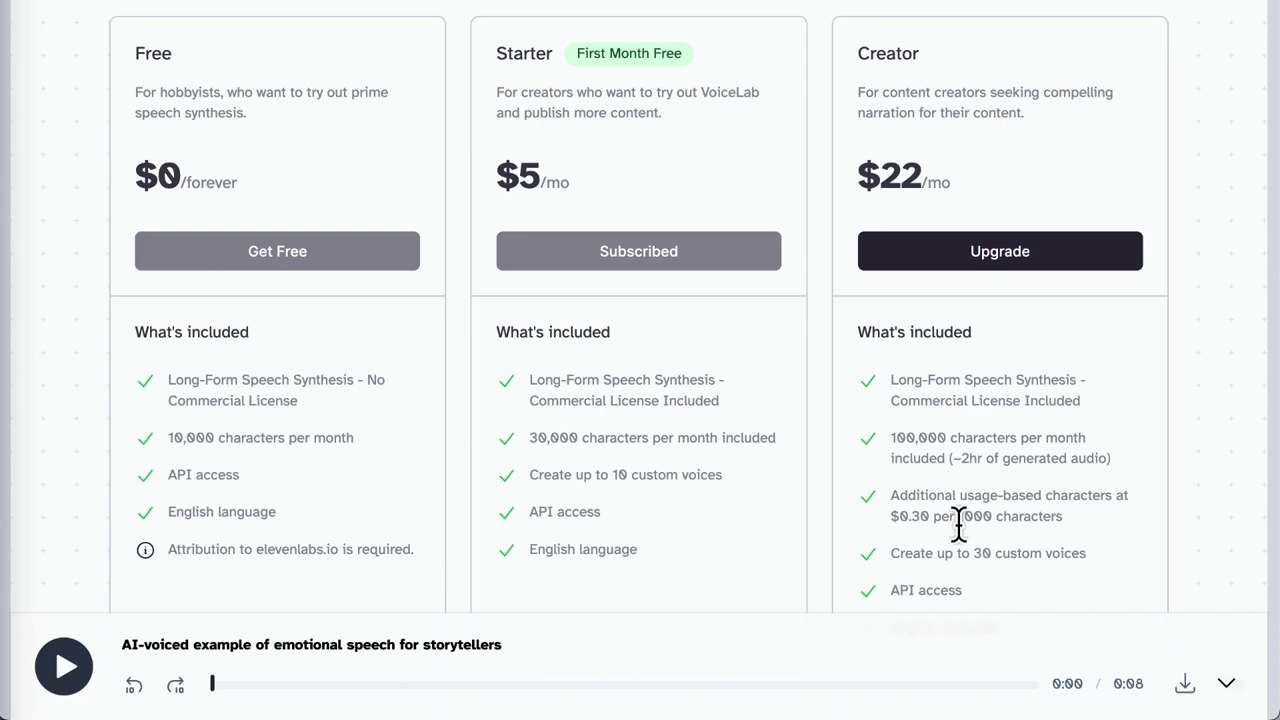
{"action": "scroll", "coordinate": [920, 400], "scroll_direction": "up", "scroll_amount": 1}
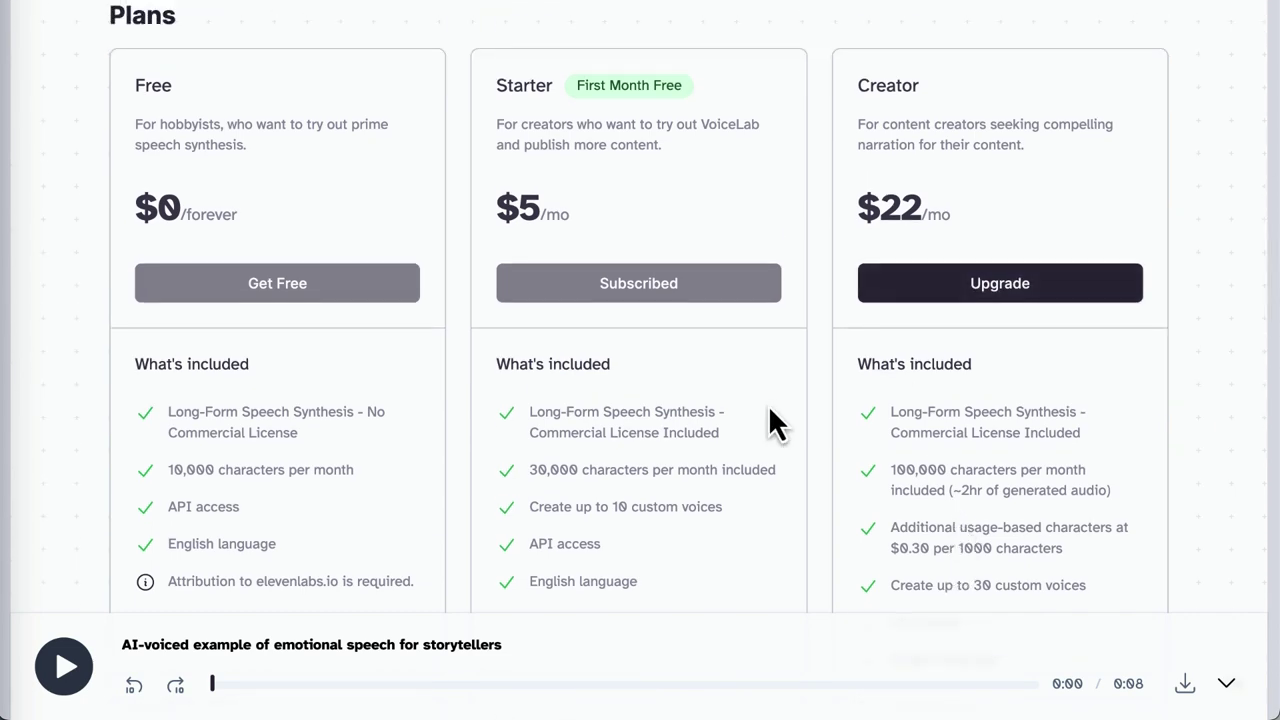
{"action": "scroll", "coordinate": [770, 415], "scroll_direction": "down", "scroll_amount": 3}
{"action": "scroll", "coordinate": [768, 404], "scroll_direction": "down", "scroll_amount": 2}
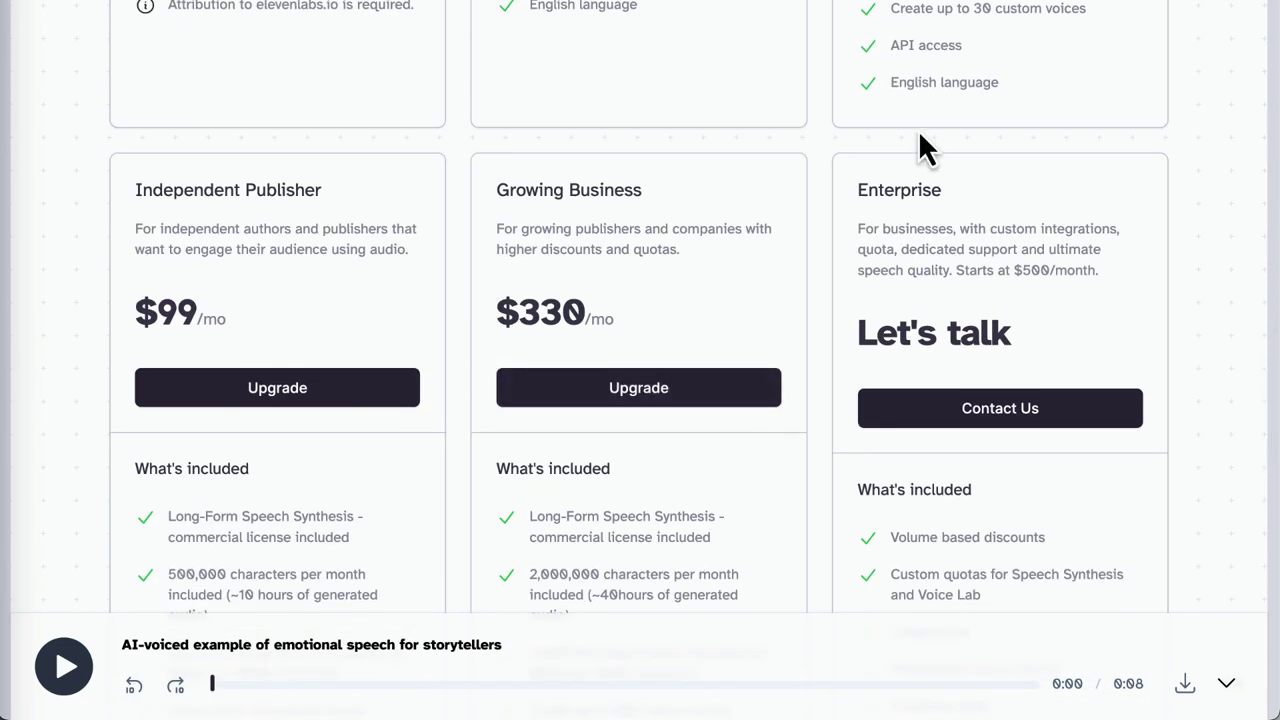
{"action": "scroll", "coordinate": [637, 207], "scroll_direction": "down", "scroll_amount": 1}
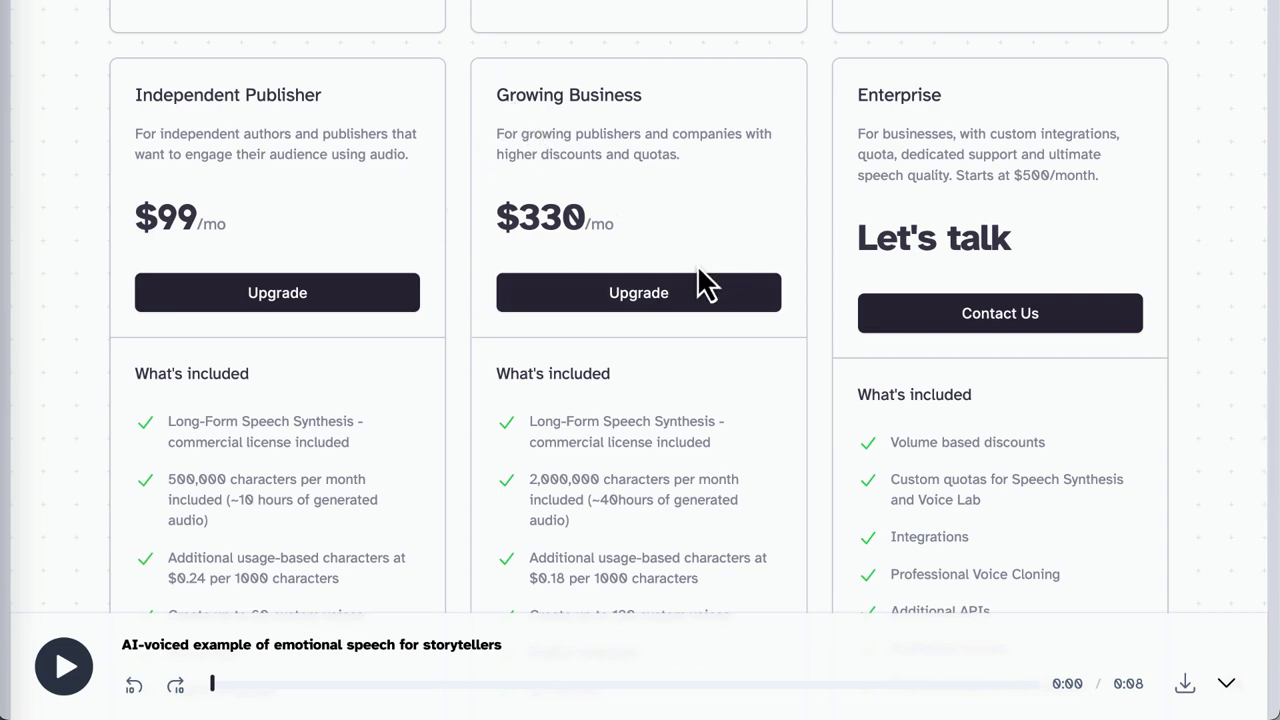
{"action": "scroll", "coordinate": [697, 265], "scroll_direction": "up", "scroll_amount": 6}
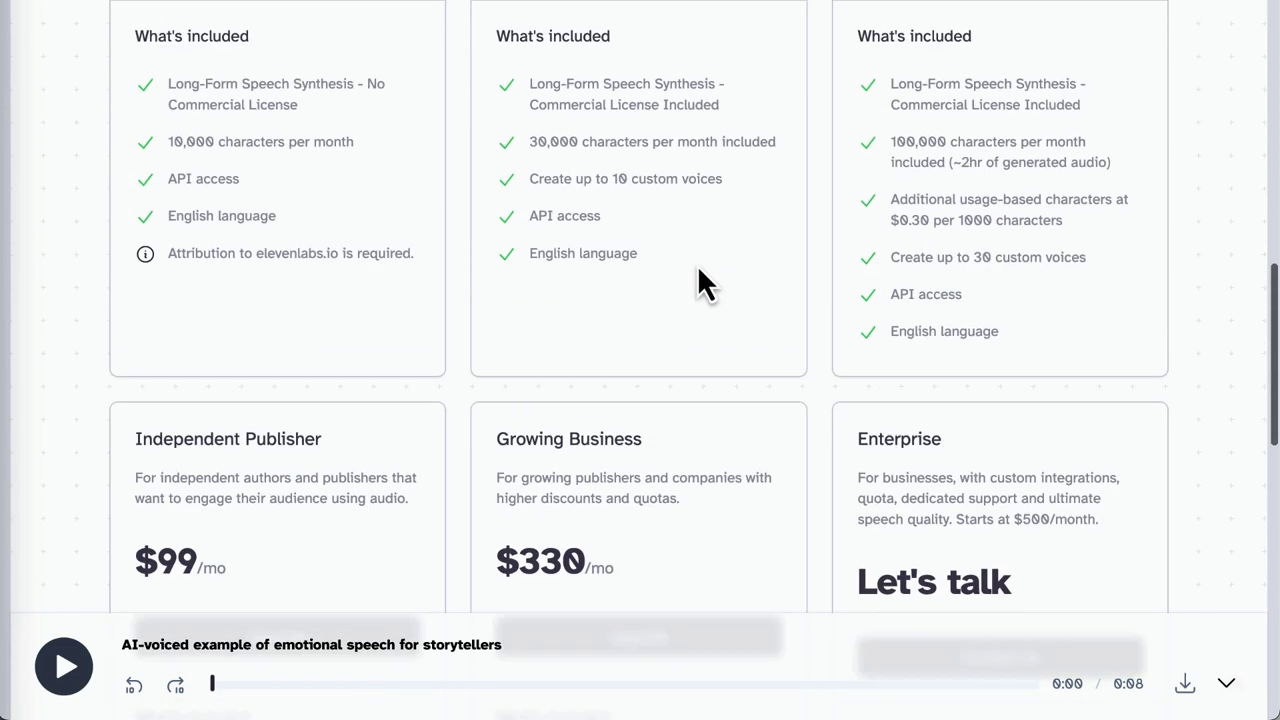
{"action": "scroll", "coordinate": [697, 265], "scroll_direction": "down", "scroll_amount": 1}
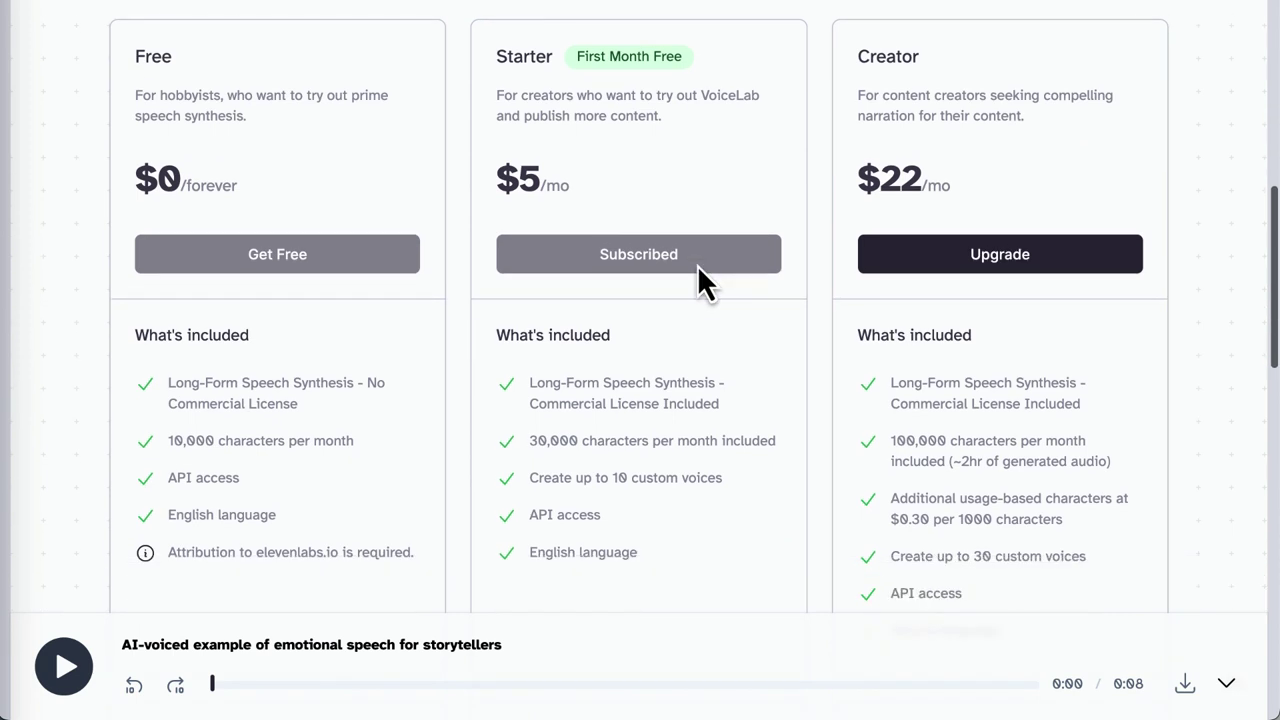
{"action": "scroll", "coordinate": [697, 265], "scroll_direction": "down", "scroll_amount": 1}
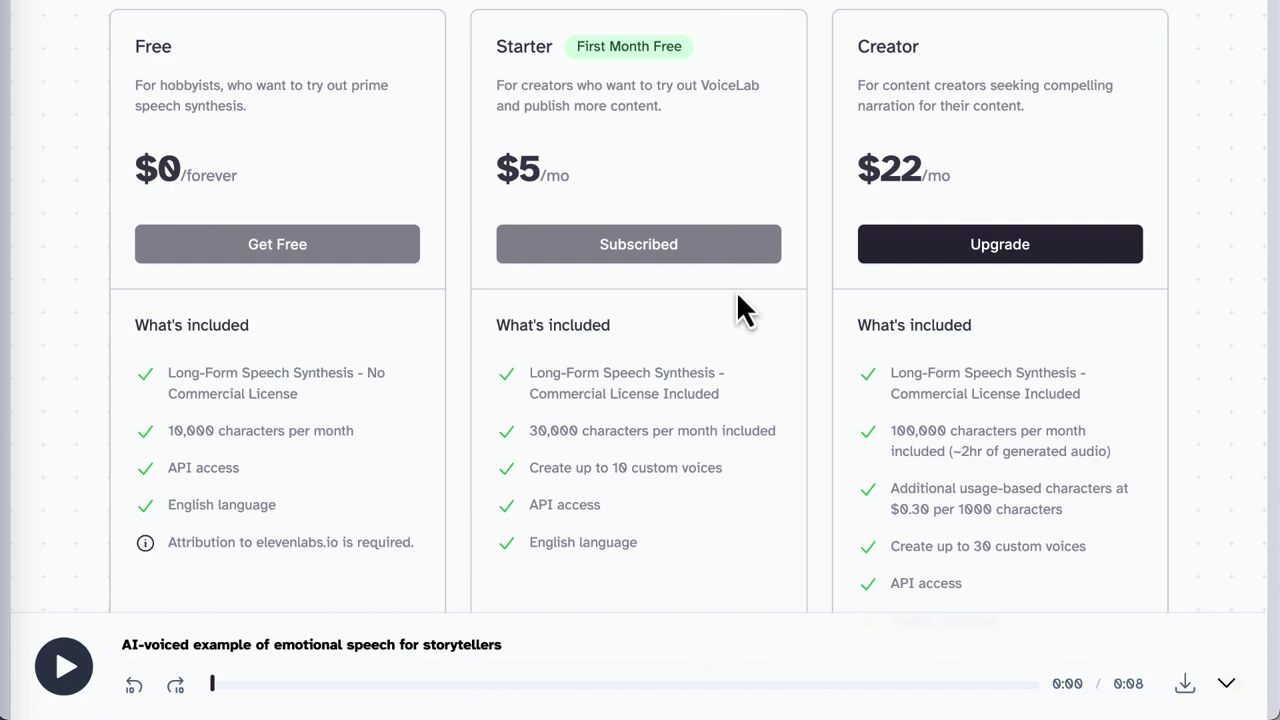
{"action": "scroll", "coordinate": [738, 296], "scroll_direction": "up", "scroll_amount": 7}
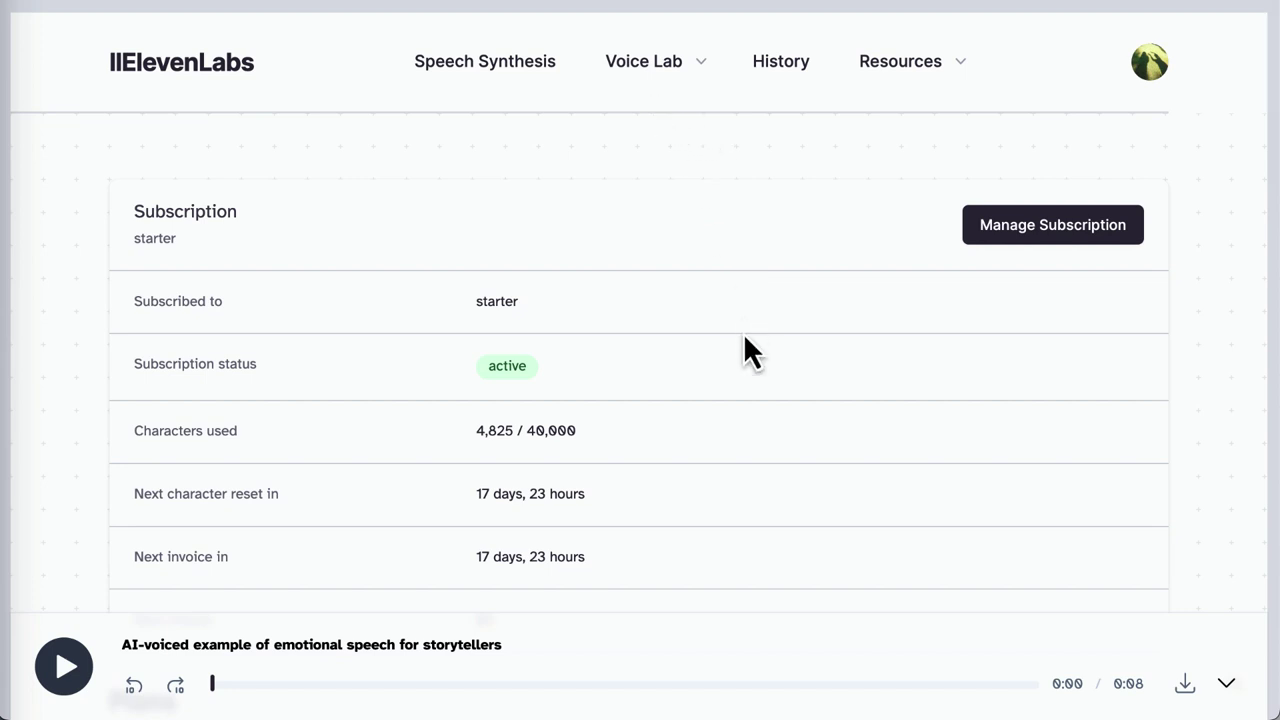
Step: Go to the Speech Synthesis page and choose premade/Antoni as the voice
{"action": "left_click", "coordinate": [512, 70]}
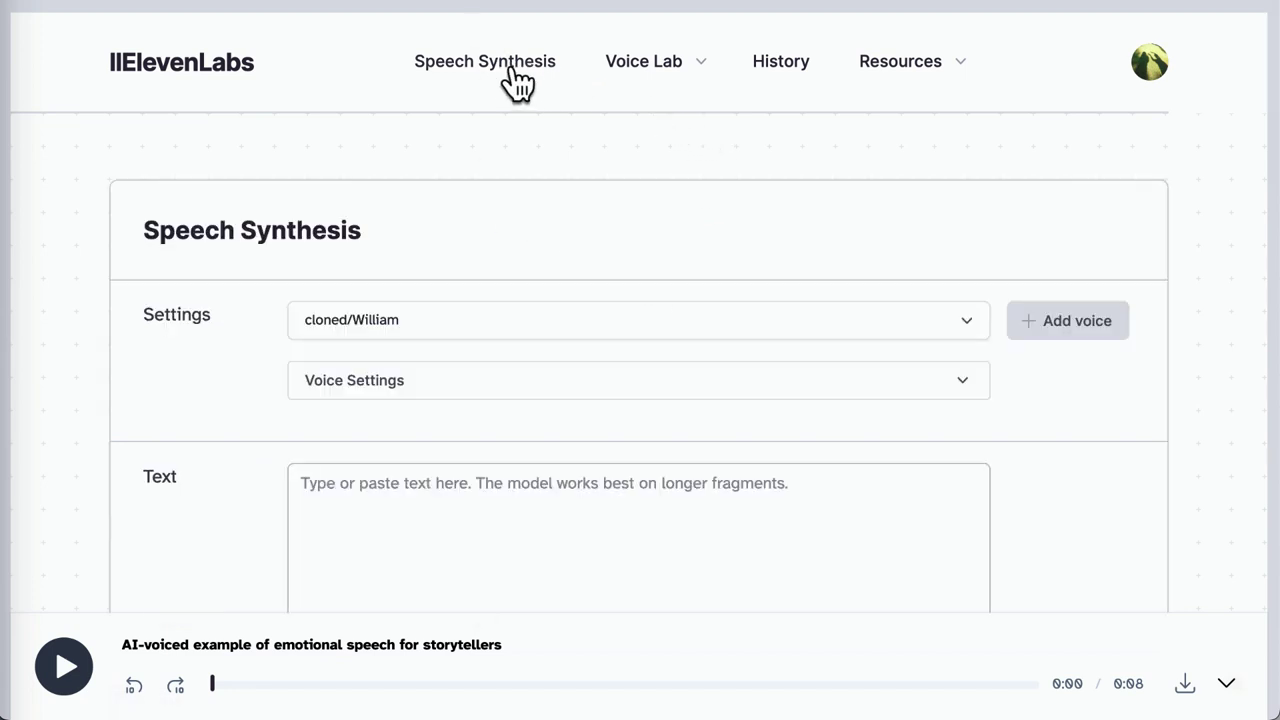
{"action": "left_click", "coordinate": [522, 318]}
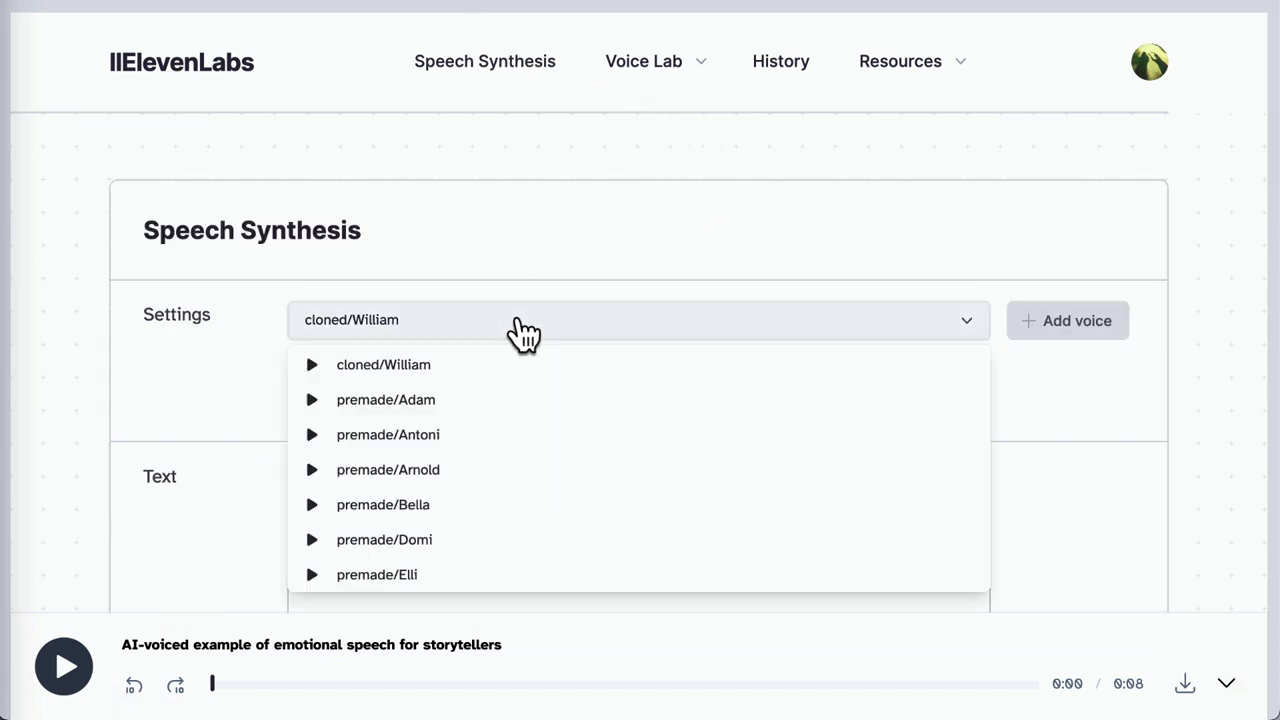
{"action": "left_click", "coordinate": [436, 436]}
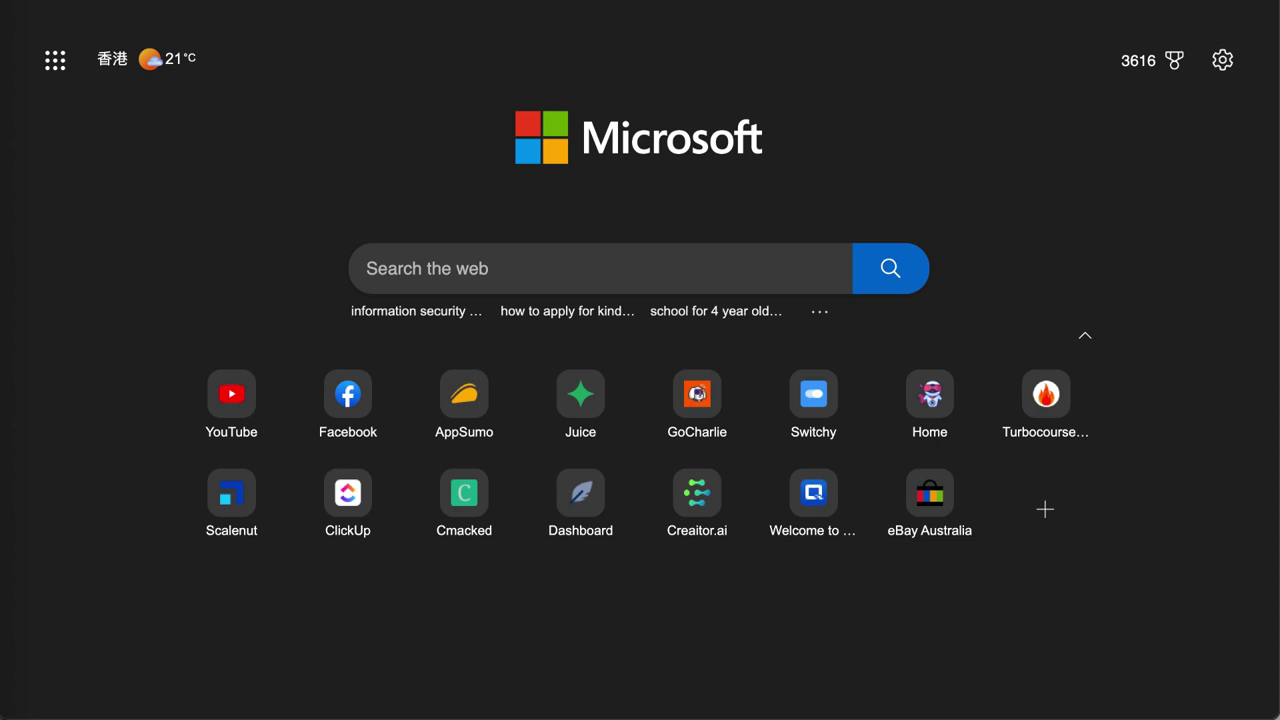
Step: Search the Amazon Kindle Store for 'atomic habits' and open the first result
{"action": "type", "text": "amazon"}
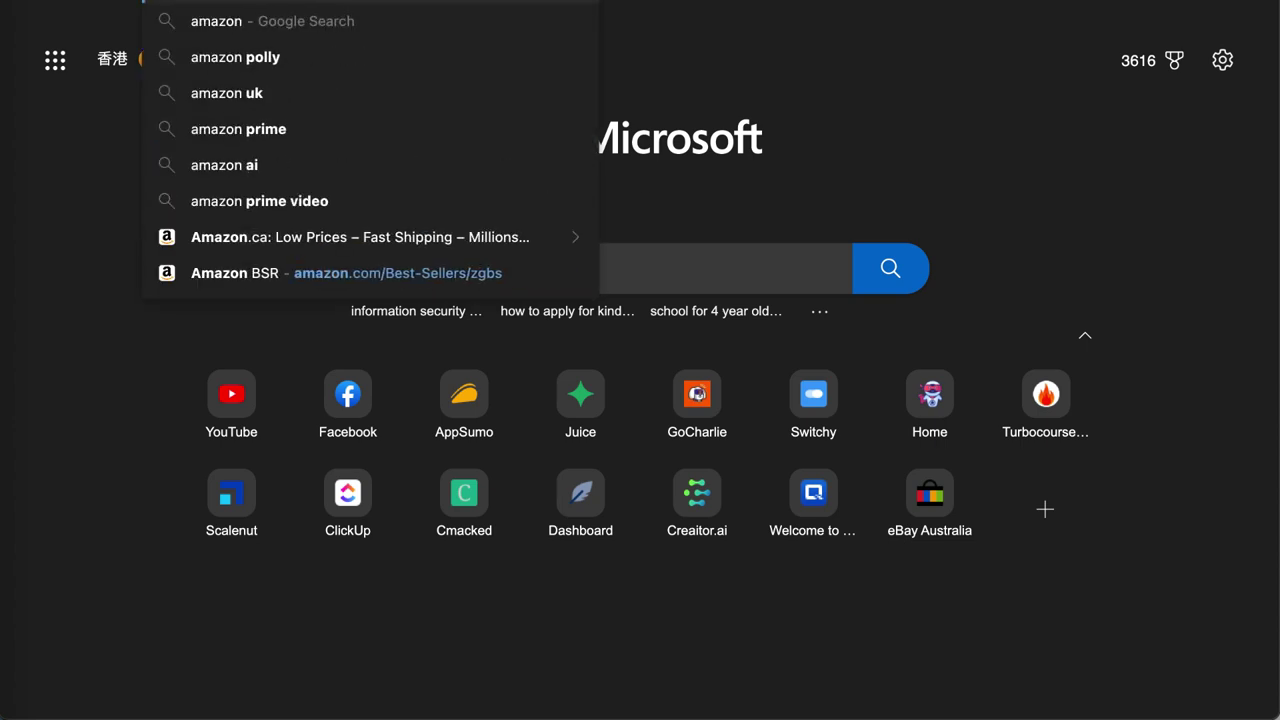
{"action": "type", "text": " kindle"}
{"action": "key", "text": "Return"}
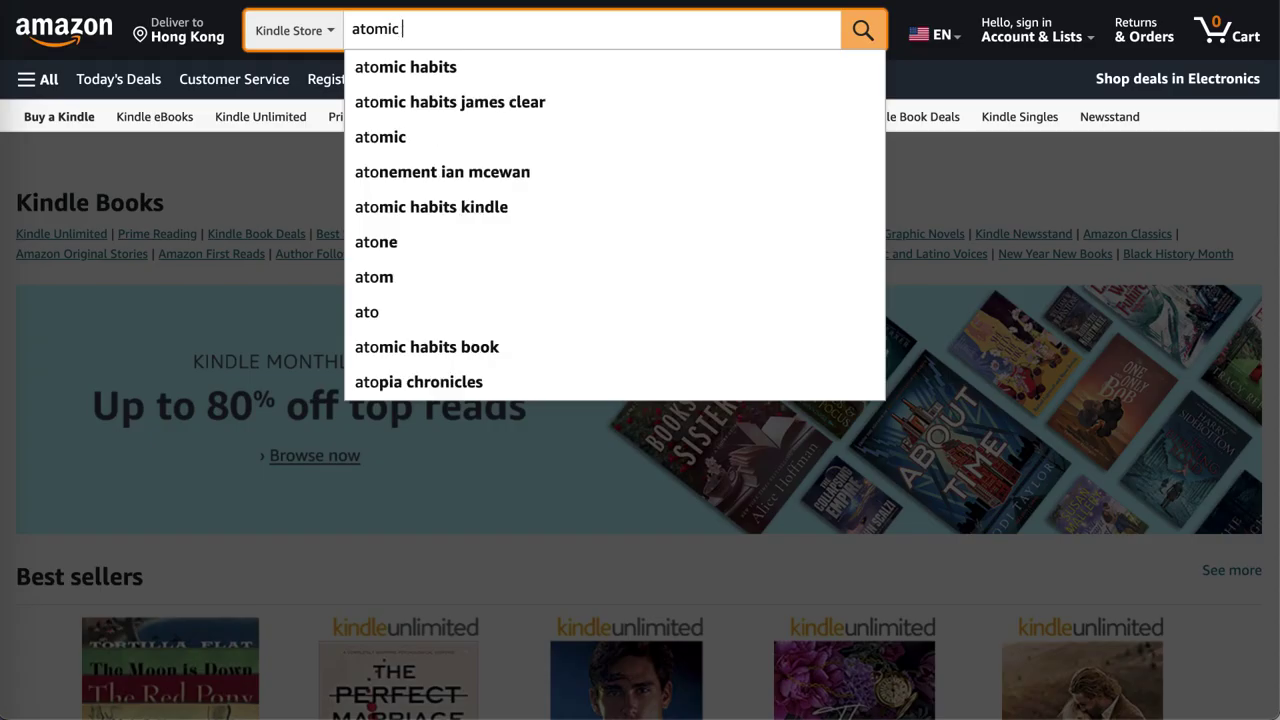
{"action": "type", "text": "atomic habits"}
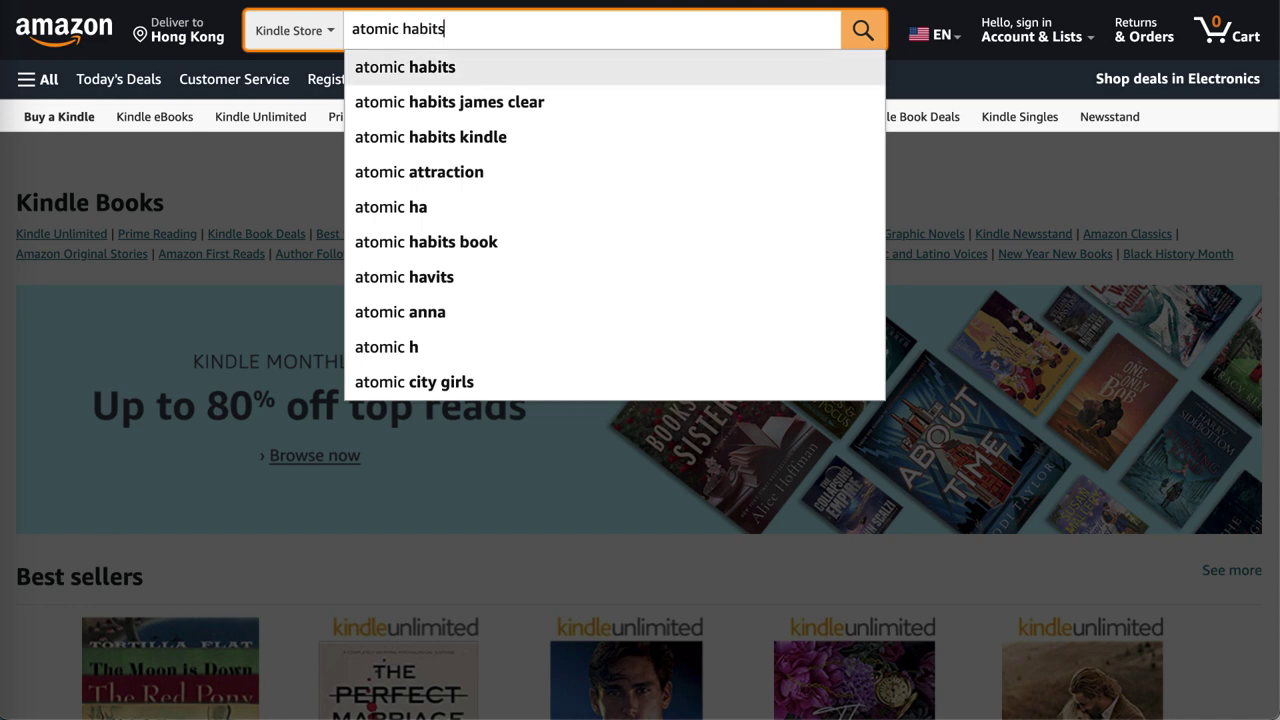
{"action": "key", "text": "Return"}
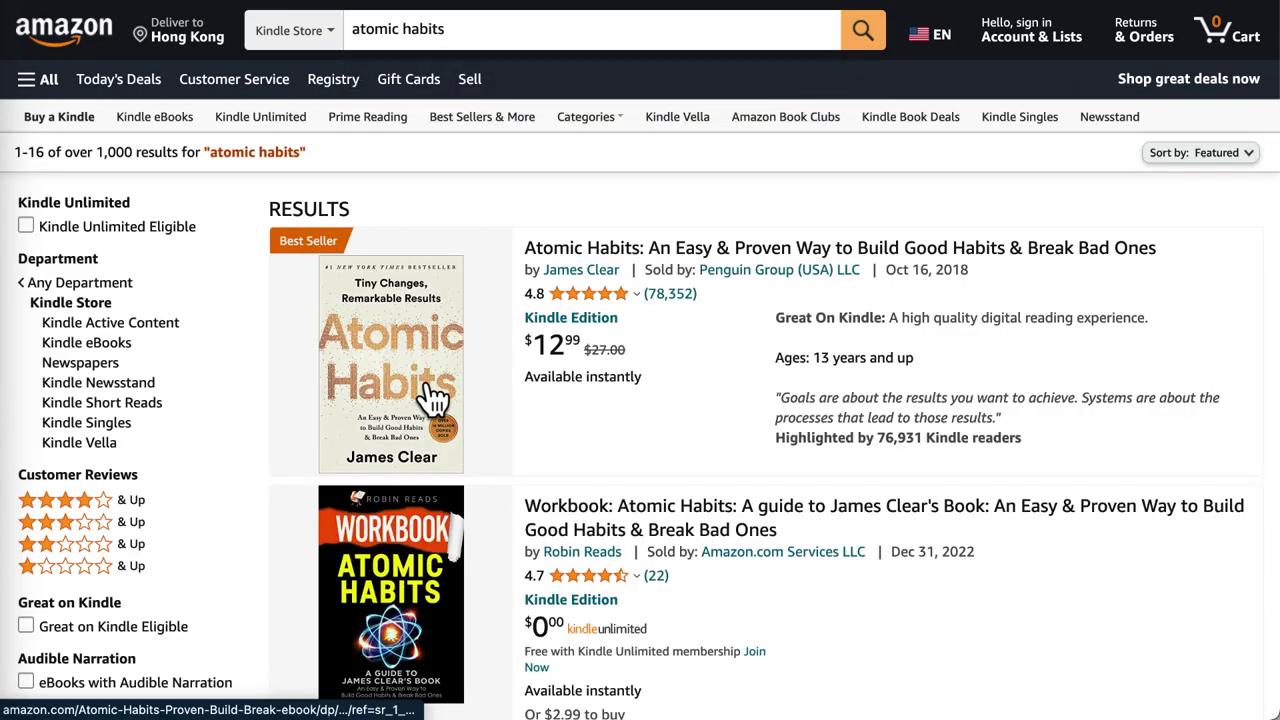
{"action": "left_click", "coordinate": [432, 398]}
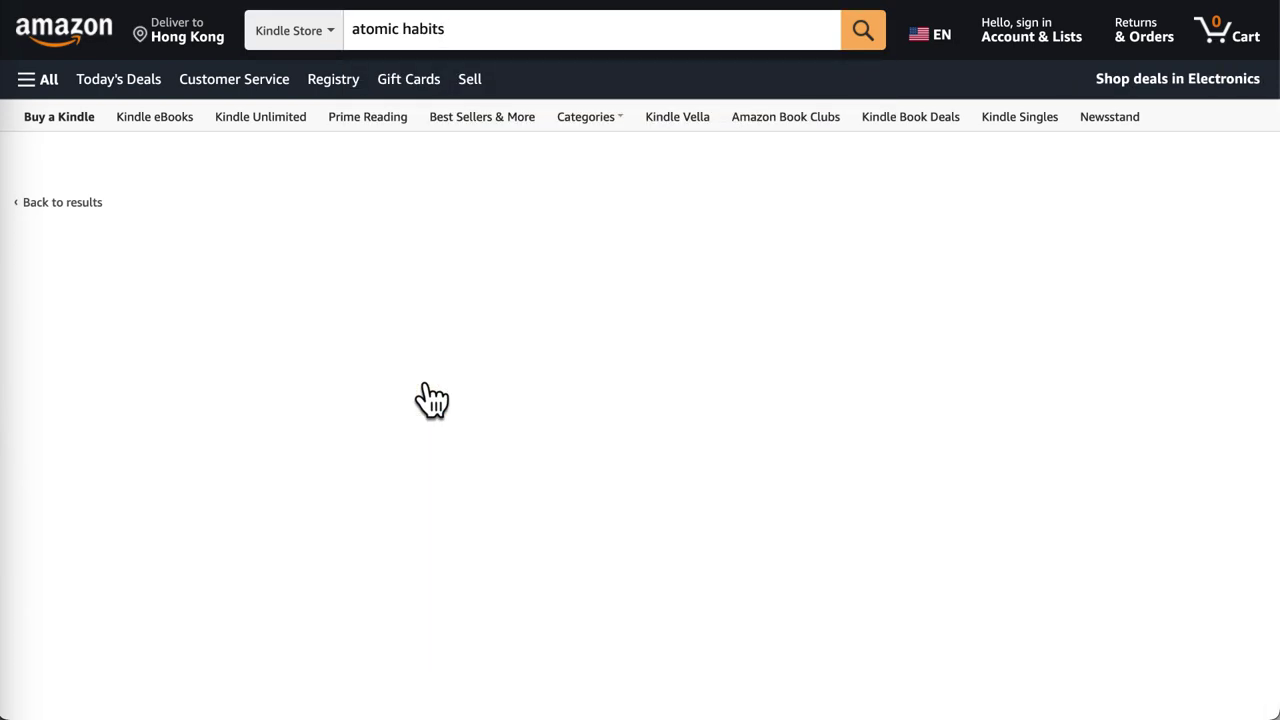
Step: Expand the Read more section and select the excerpt's opening paragraph
{"action": "scroll", "coordinate": [432, 398], "scroll_direction": "down", "scroll_amount": 15}
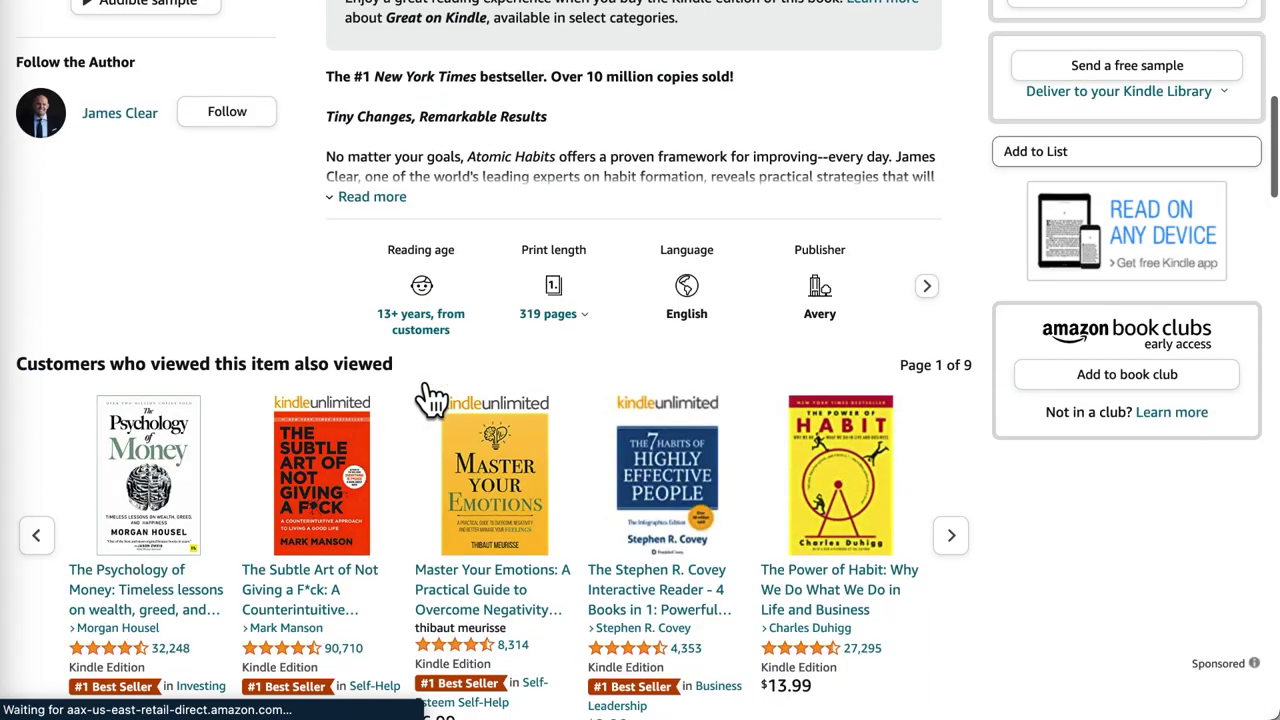
{"action": "scroll", "coordinate": [432, 398], "scroll_direction": "down", "scroll_amount": 10}
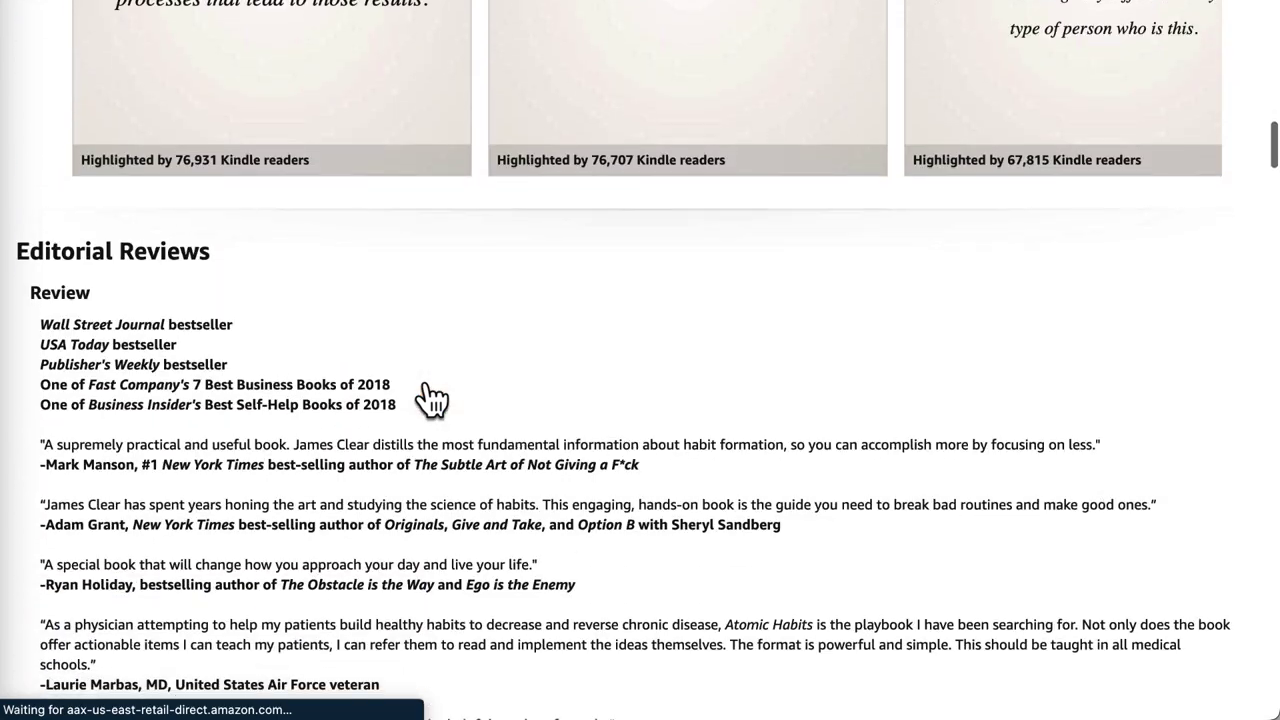
{"action": "scroll", "coordinate": [183, 390], "scroll_direction": "down", "scroll_amount": 10}
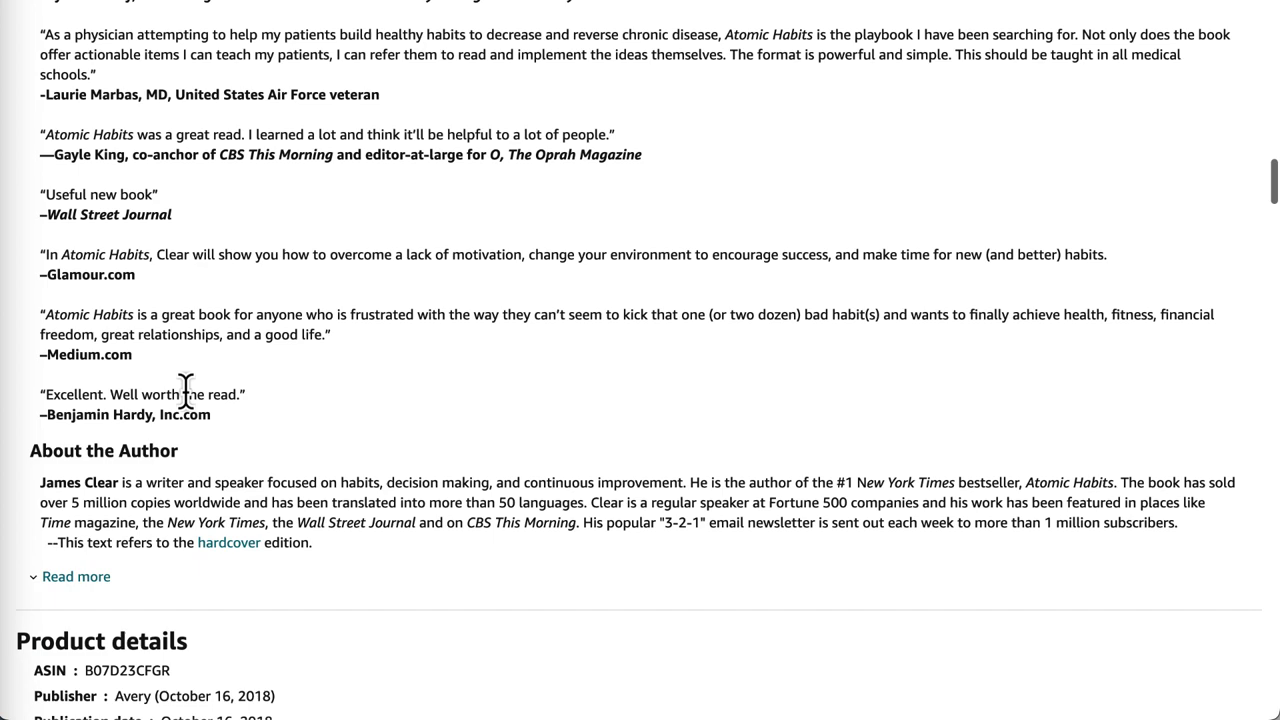
{"action": "left_click", "coordinate": [96, 378]}
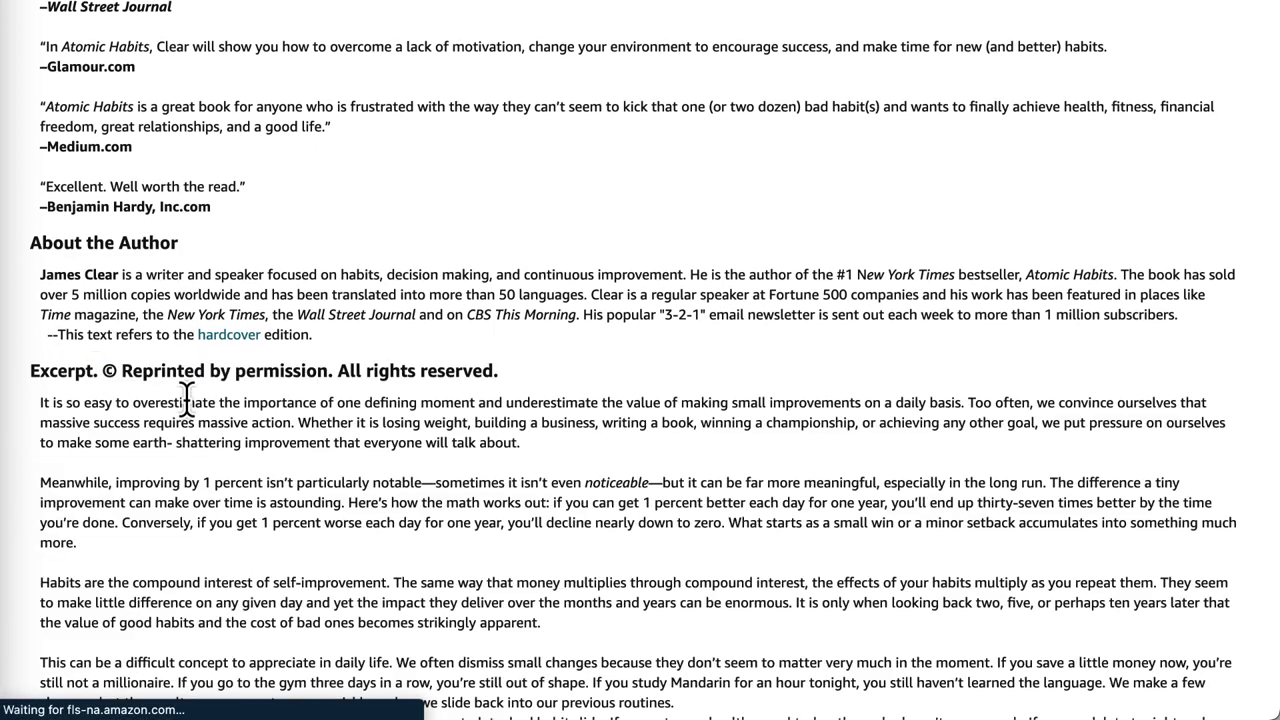
{"action": "scroll", "coordinate": [236, 432], "scroll_direction": "down", "scroll_amount": 3}
{"action": "scroll", "coordinate": [236, 432], "scroll_direction": "down", "scroll_amount": 1}
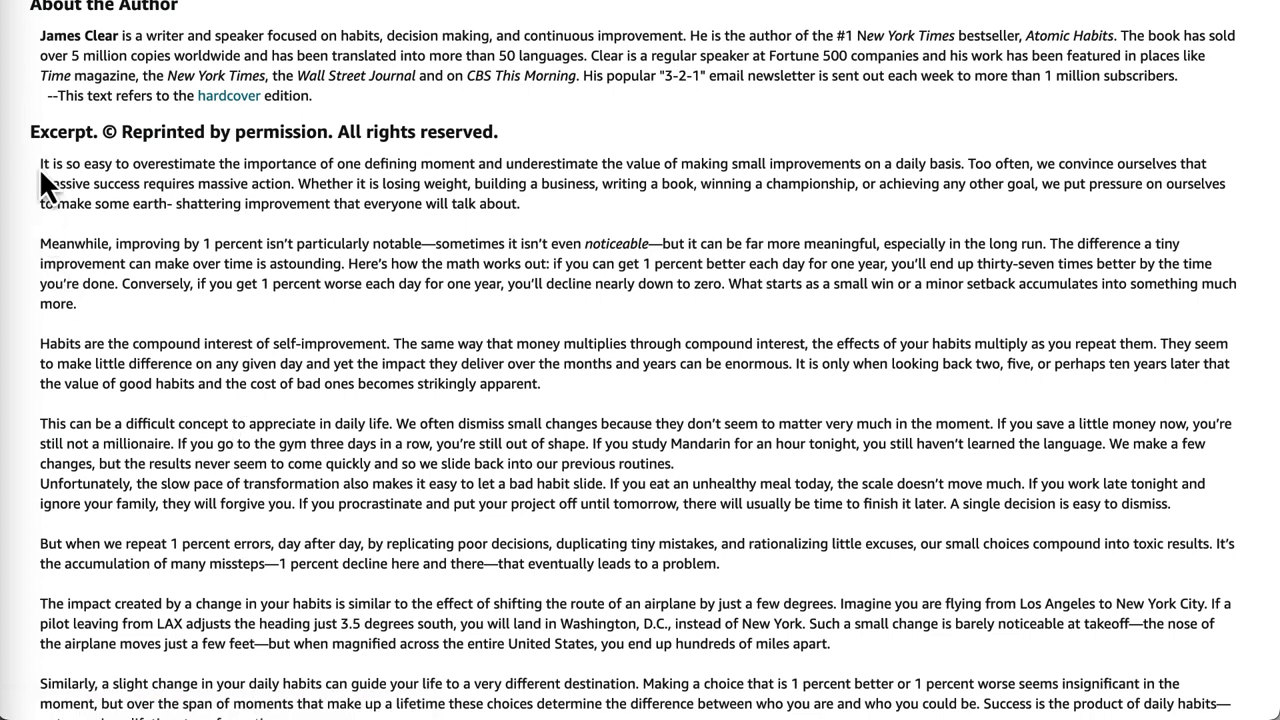
{"action": "left_click_drag", "start_coordinate": [40, 170], "coordinate": [528, 266]}
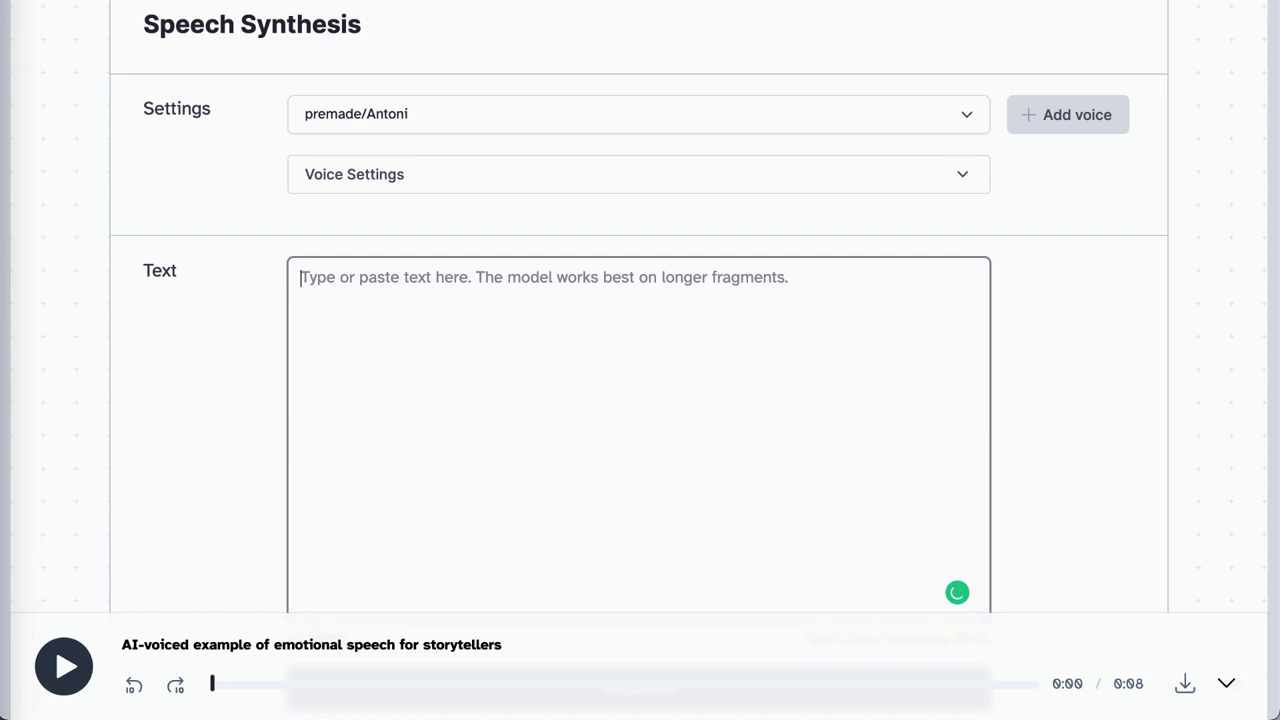
Step: Trim the pasted text to the opening paragraph and accept the 'earth-shattering' spelling fix
{"action": "scroll", "coordinate": [640, 360], "scroll_direction": "down", "scroll_amount": 2}
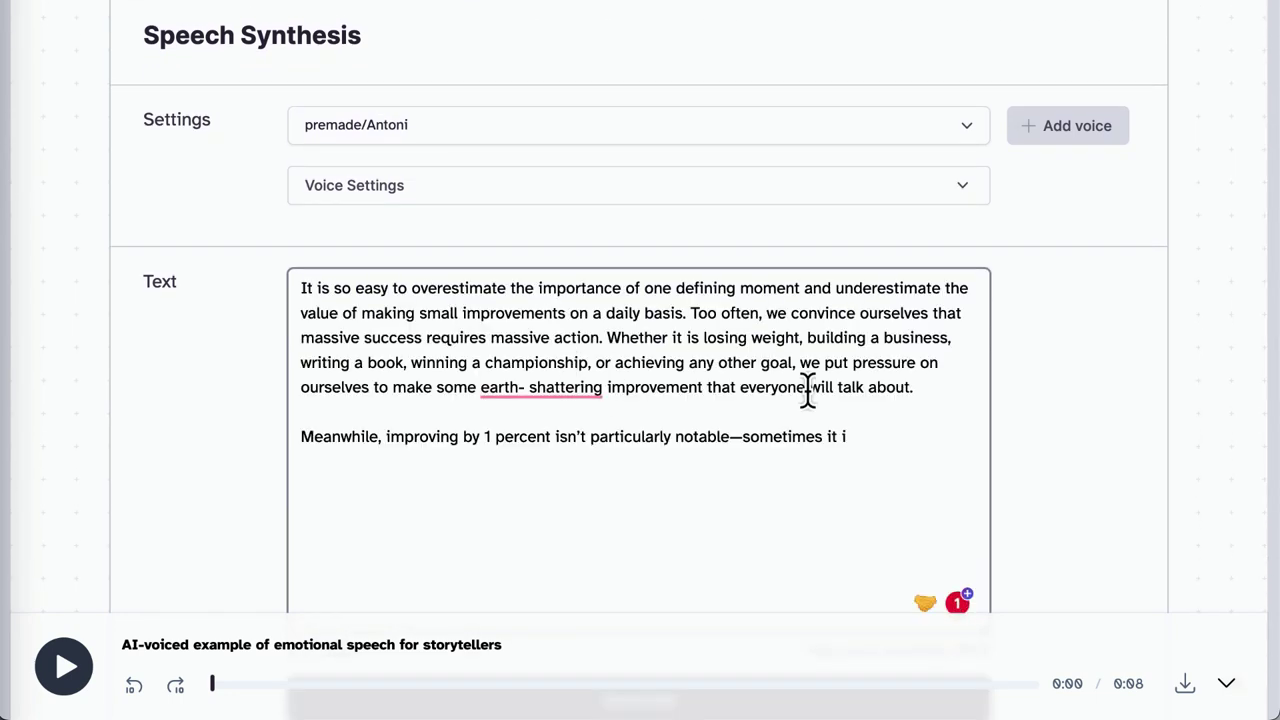
{"action": "left_click", "coordinate": [940, 393]}
{"action": "left_click", "coordinate": [914, 457], "text": "shift"}
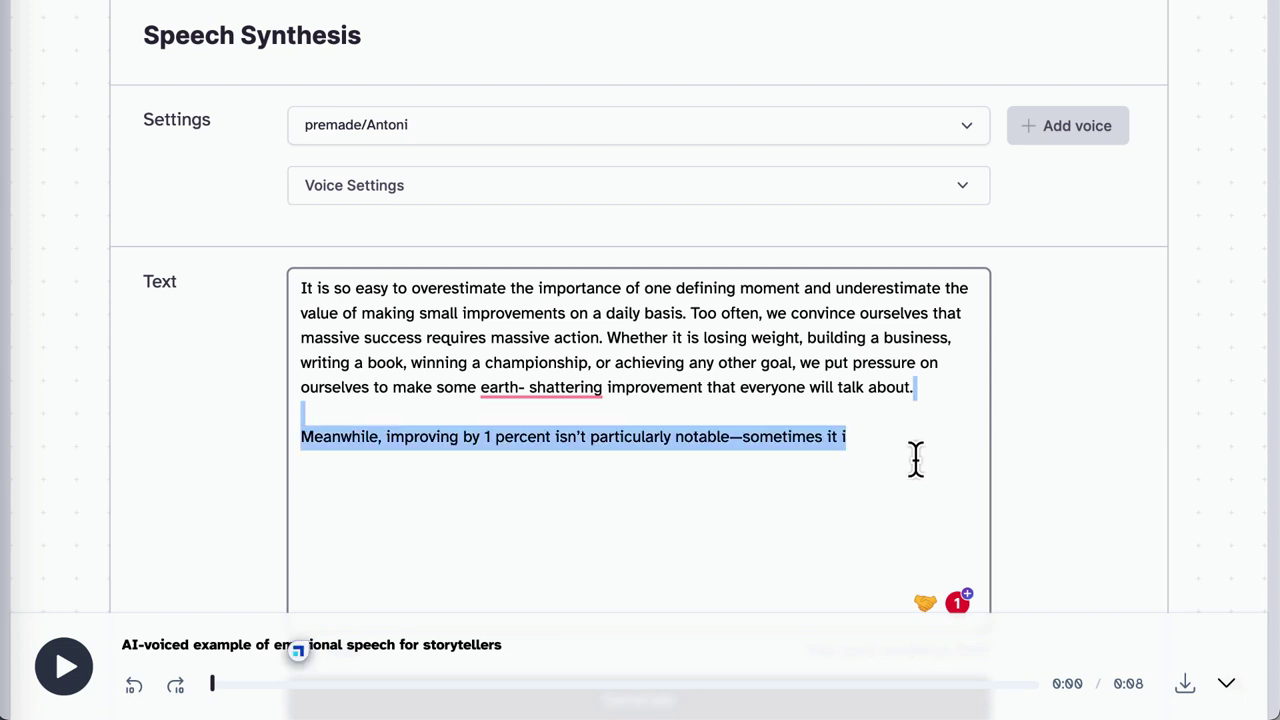
{"action": "type", "text": "\\"}
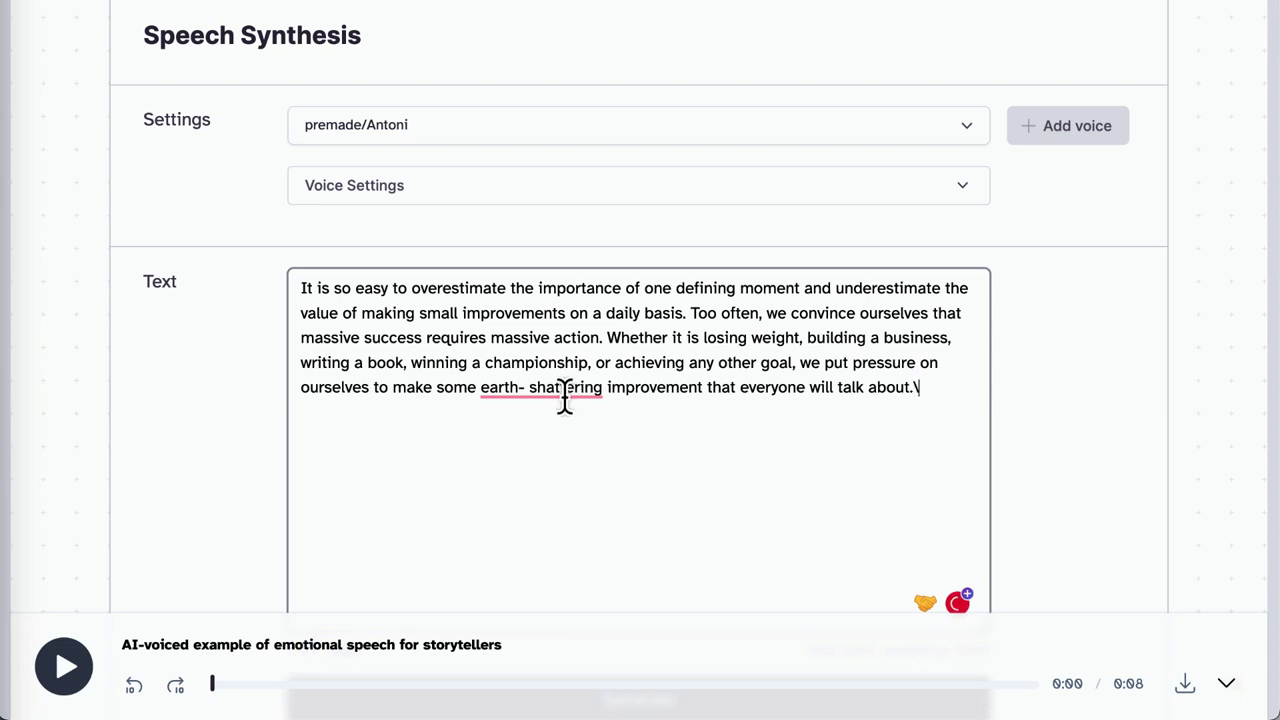
{"action": "mouse_move", "coordinate": [529, 386]}
{"action": "left_click", "coordinate": [580, 443]}
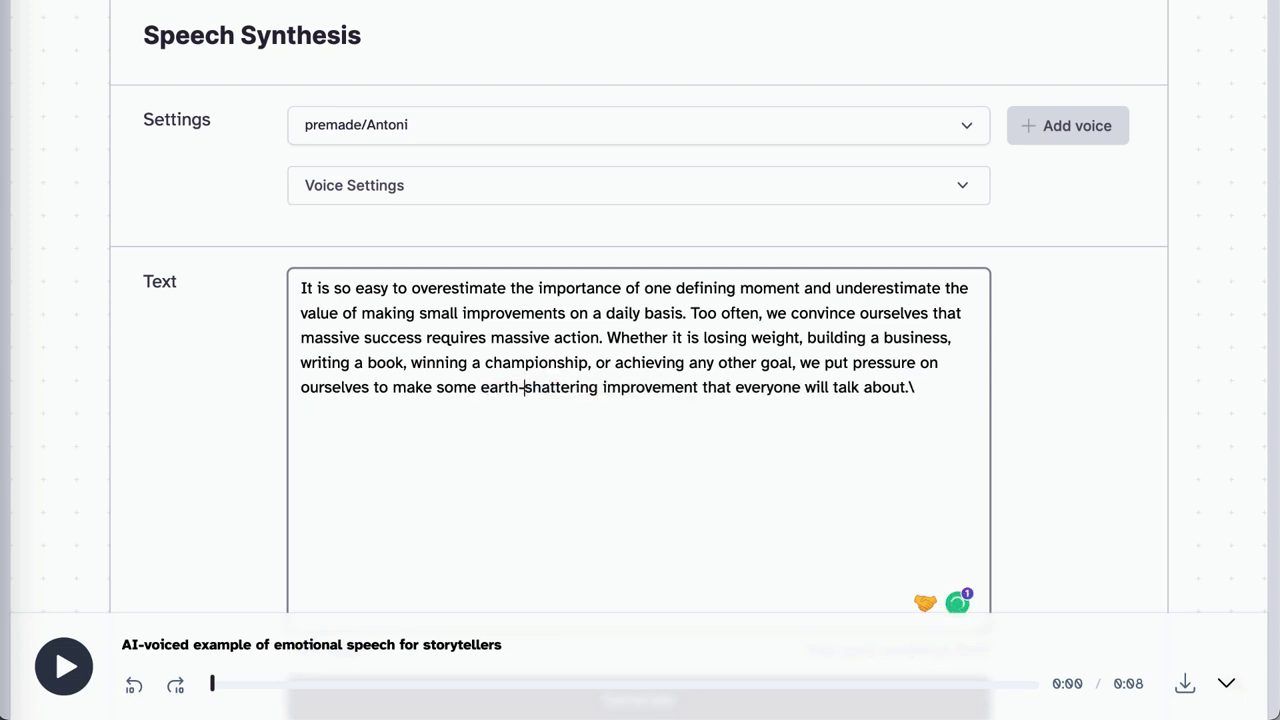
{"action": "scroll", "coordinate": [640, 360], "scroll_direction": "up", "scroll_amount": 1}
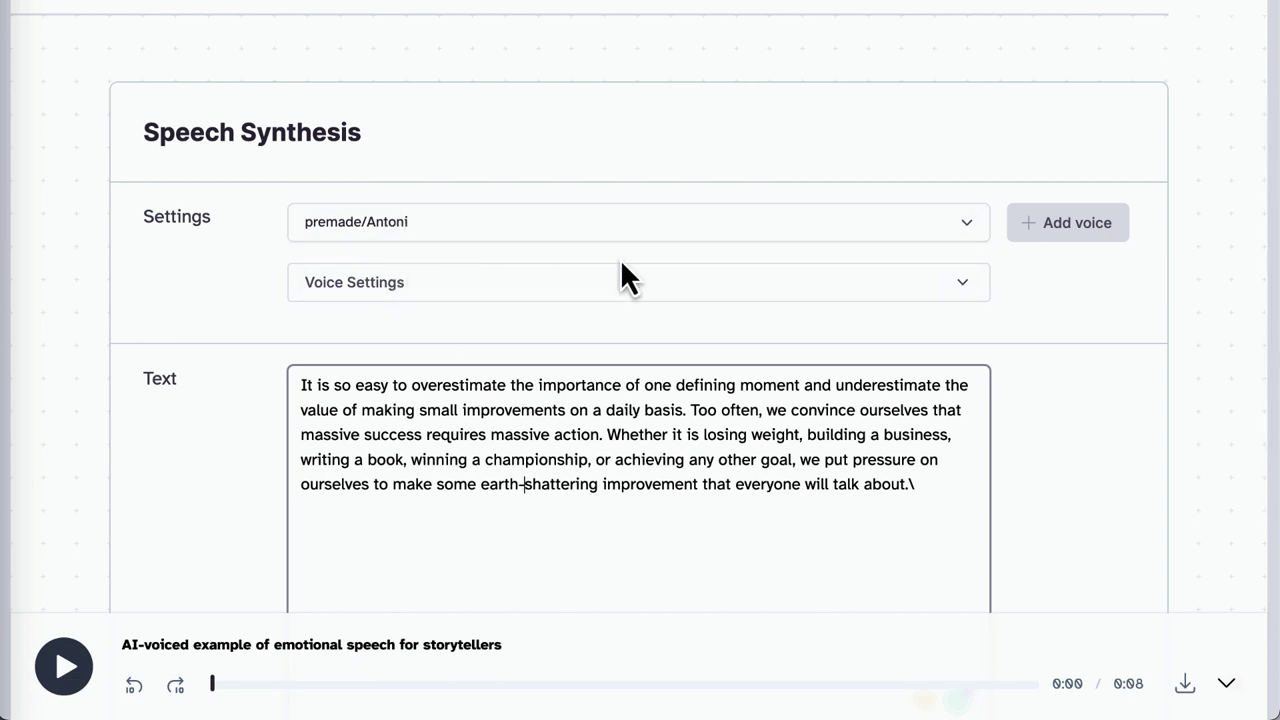
{"action": "scroll", "coordinate": [623, 277], "scroll_direction": "down", "scroll_amount": 3}
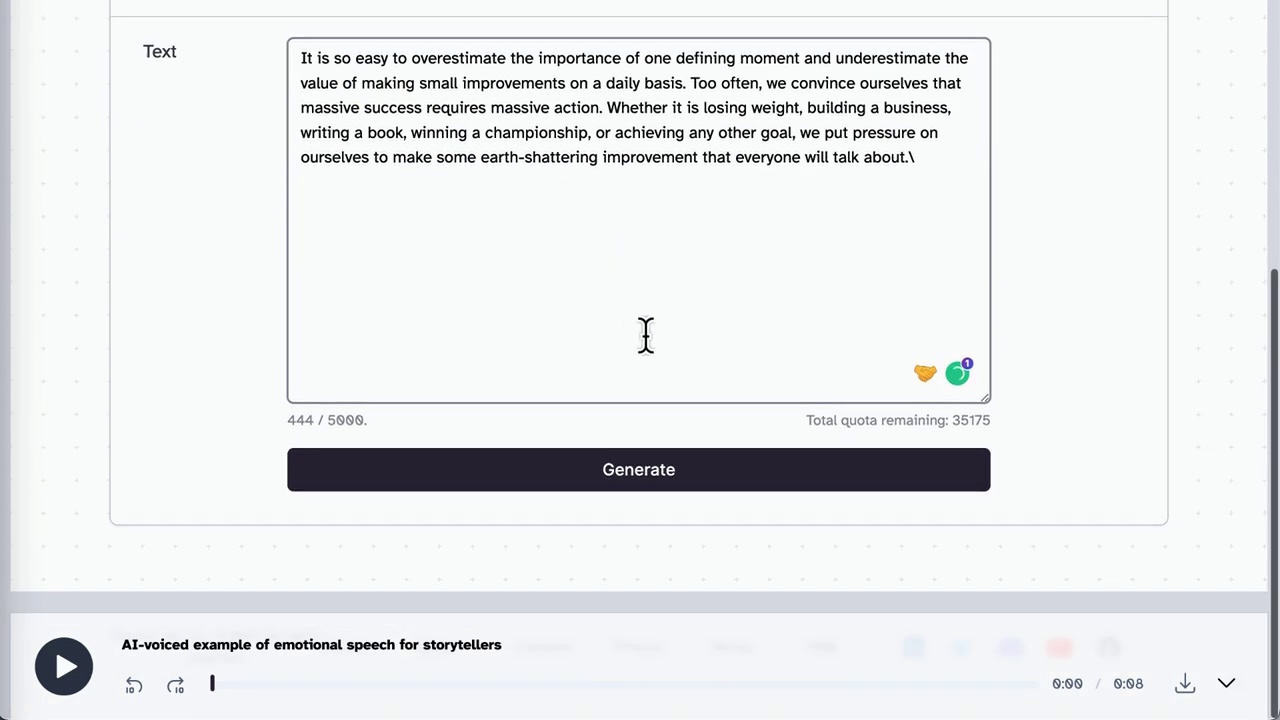
Step: Generate a 0:28 premade/Antoni narration of the paragraph and play it back
{"action": "left_click", "coordinate": [663, 473]}
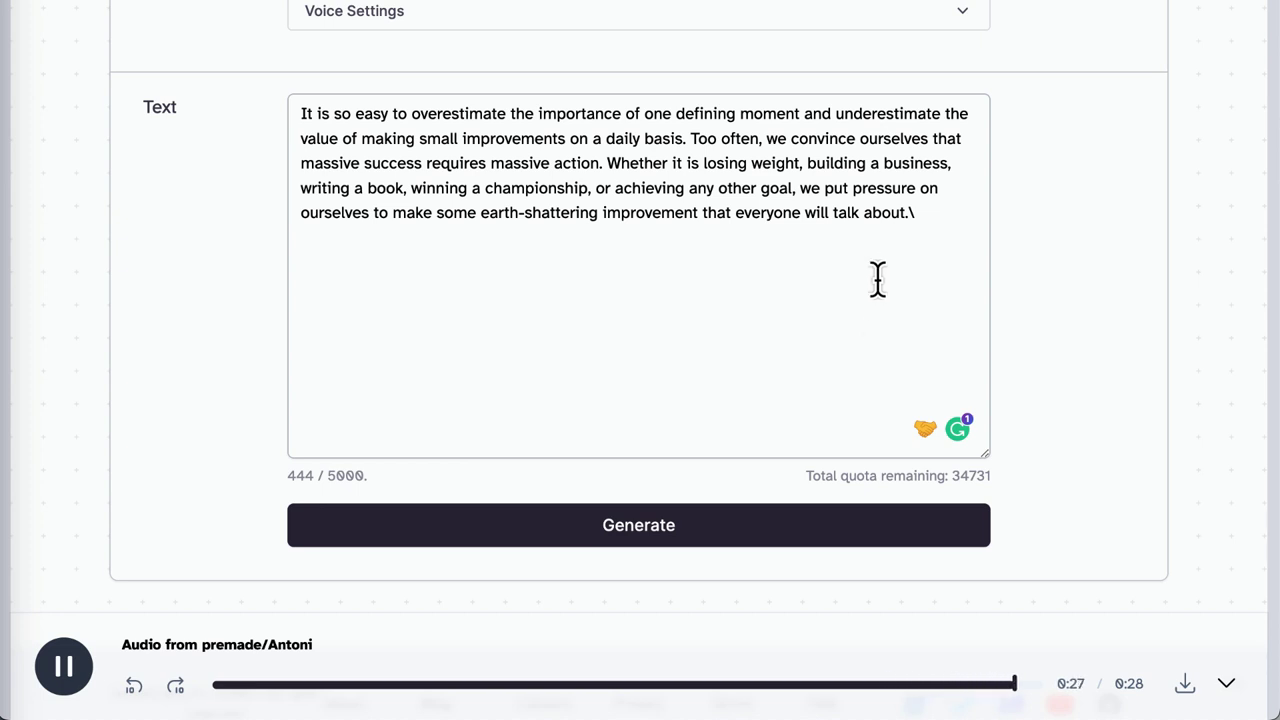
Step: Remove the stray backslash after 'about.', select the whole paragraph, and dismiss the browser menu
{"action": "left_click", "coordinate": [945, 226]}
{"action": "key", "text": "BackSpace"}
{"action": "key", "text": "ctrl+a"}
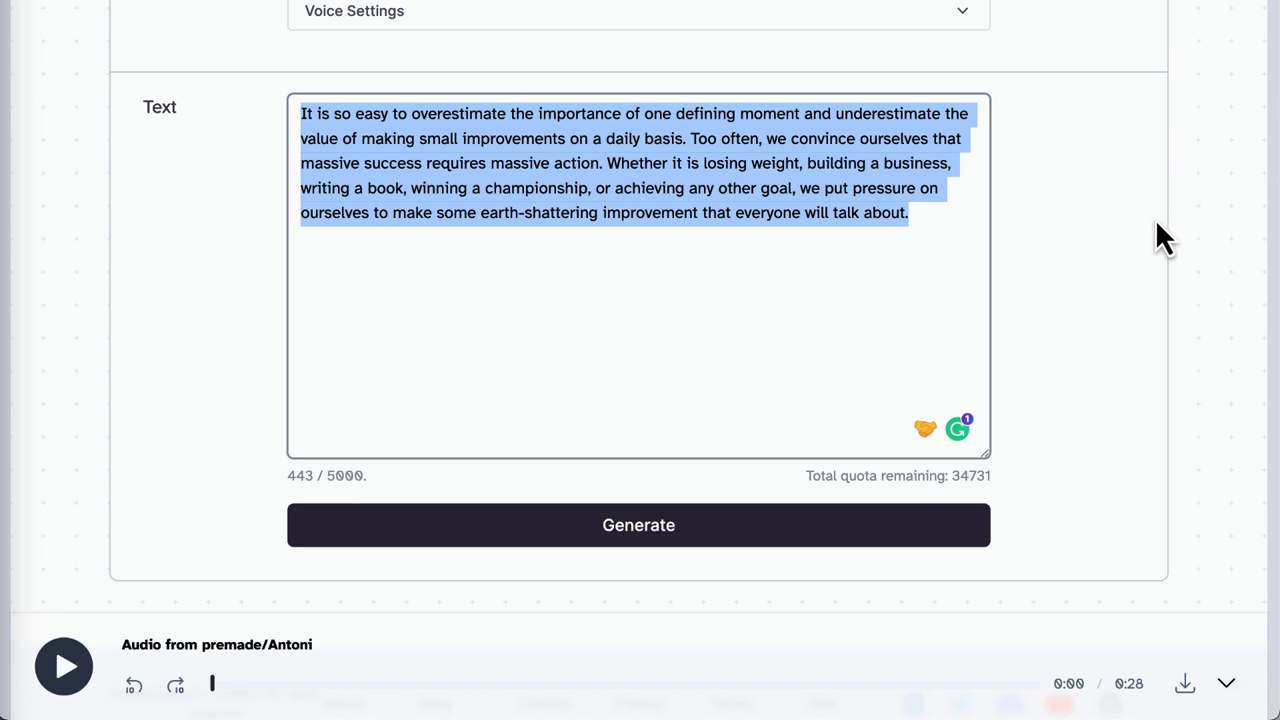
{"action": "left_click", "coordinate": [1234, 2]}
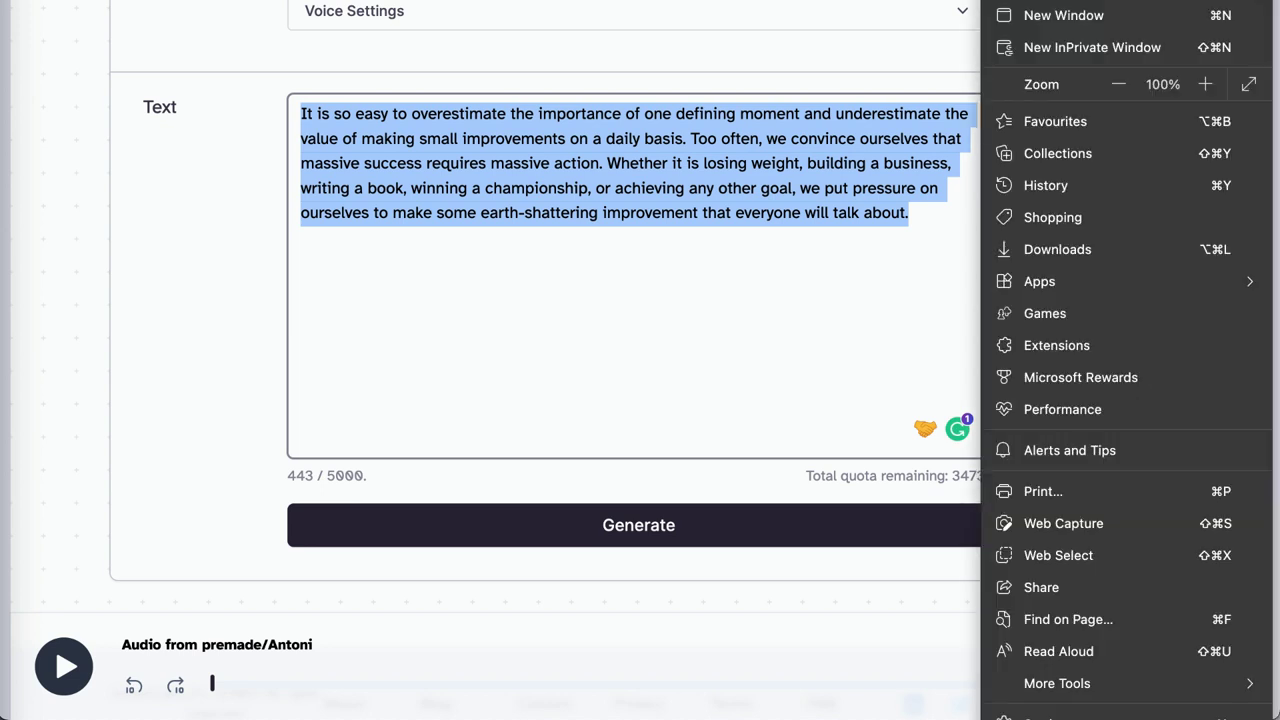
{"action": "left_click", "coordinate": [1138, 650]}
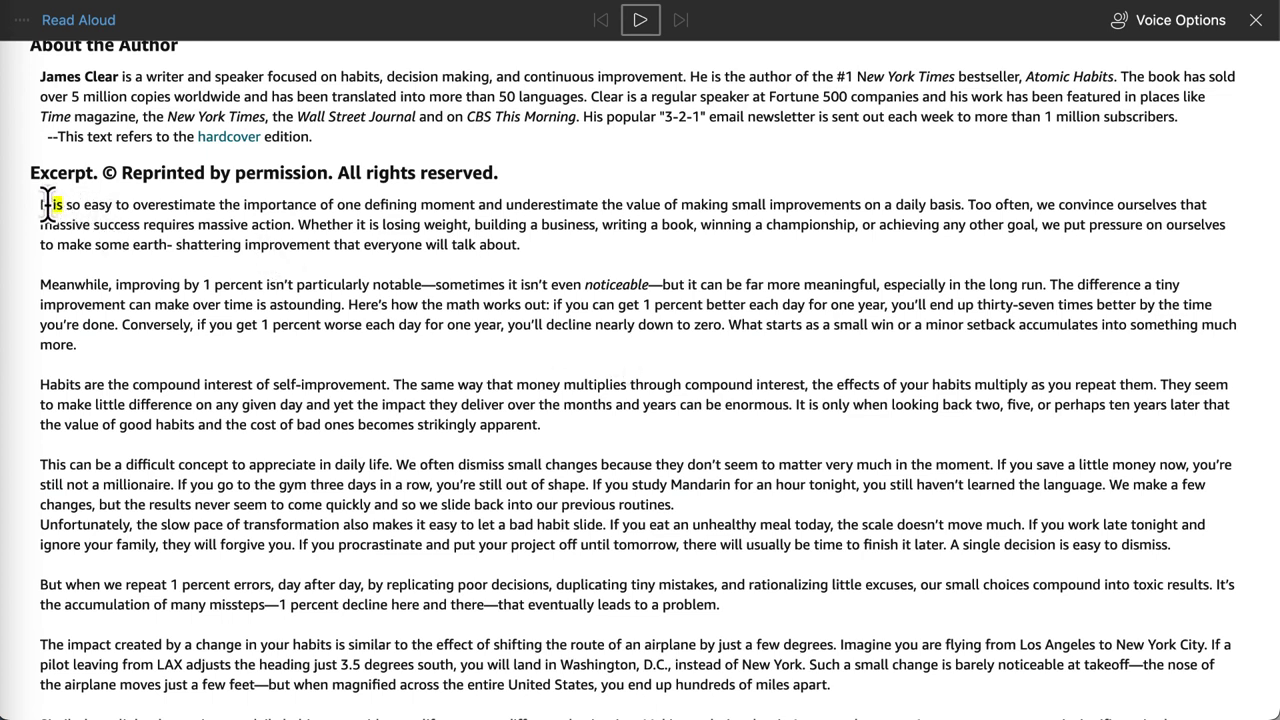
Step: Have Edge Read Aloud the excerpt from 'It', pause it, and close Voice Options
{"action": "double_click", "coordinate": [45, 204]}
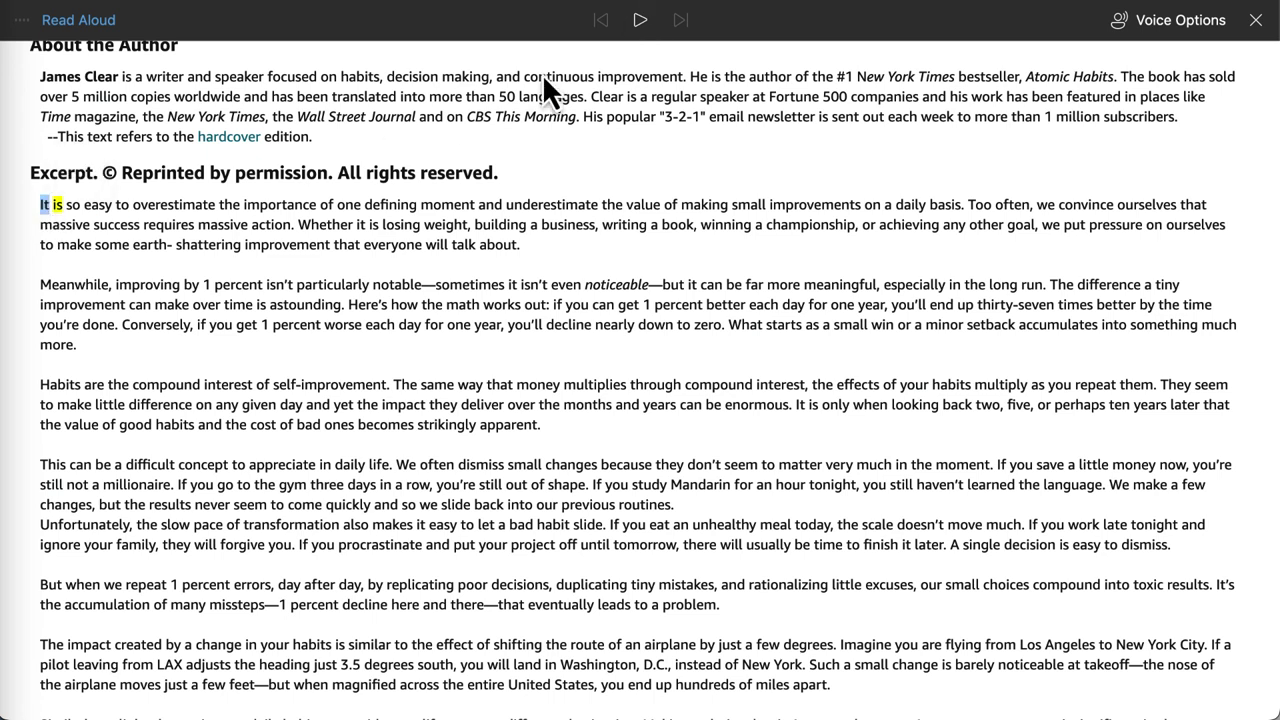
{"action": "left_click", "coordinate": [636, 32]}
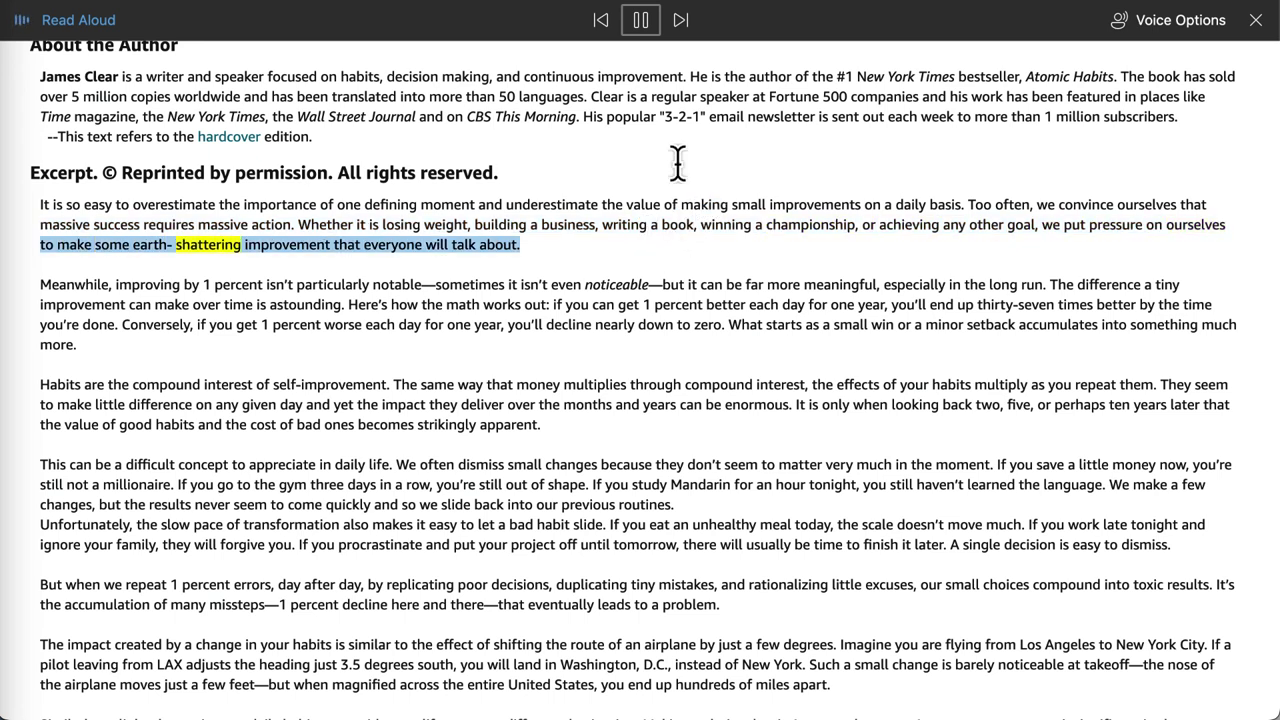
{"action": "left_click", "coordinate": [641, 20]}
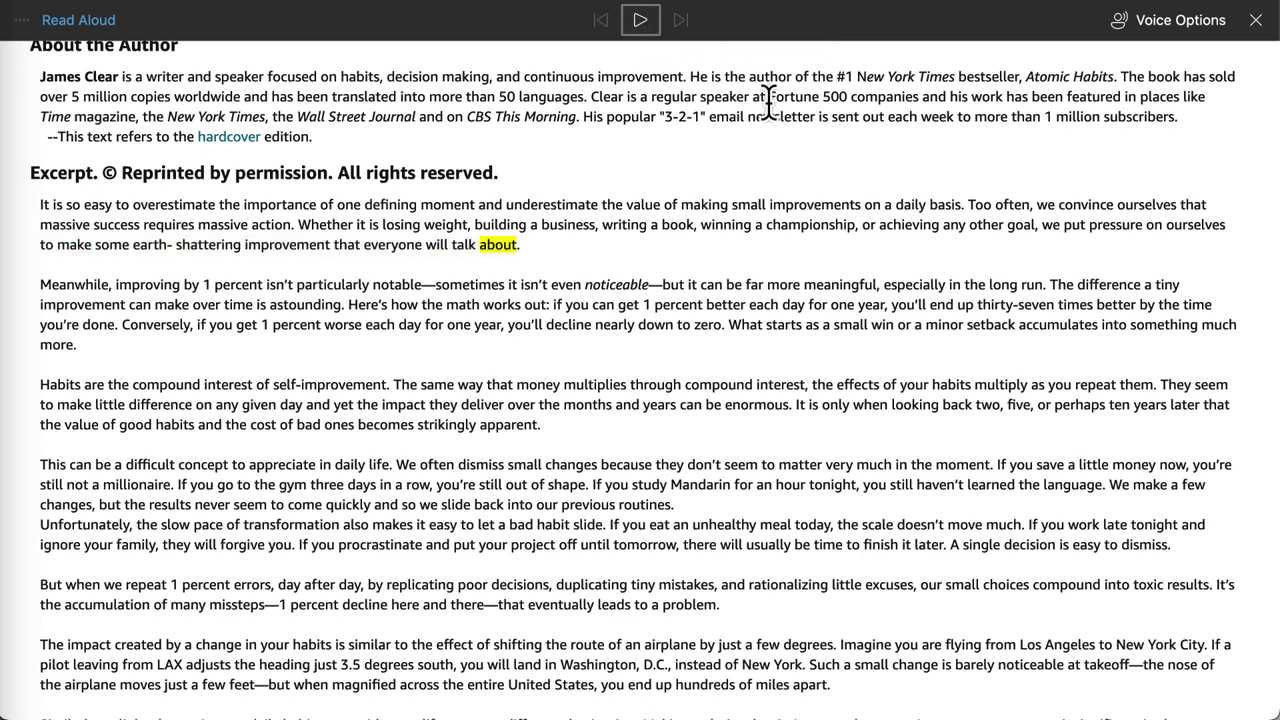
{"action": "left_click", "coordinate": [1155, 24]}
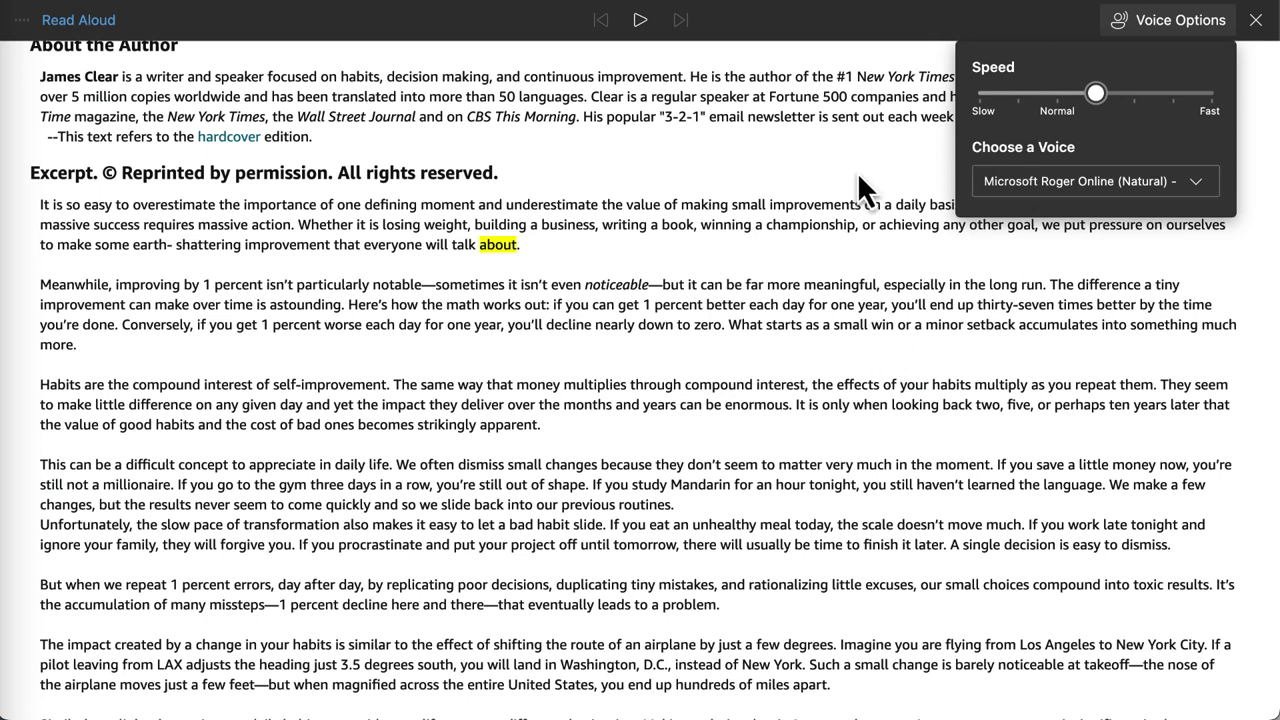
{"action": "left_click", "coordinate": [812, 229]}
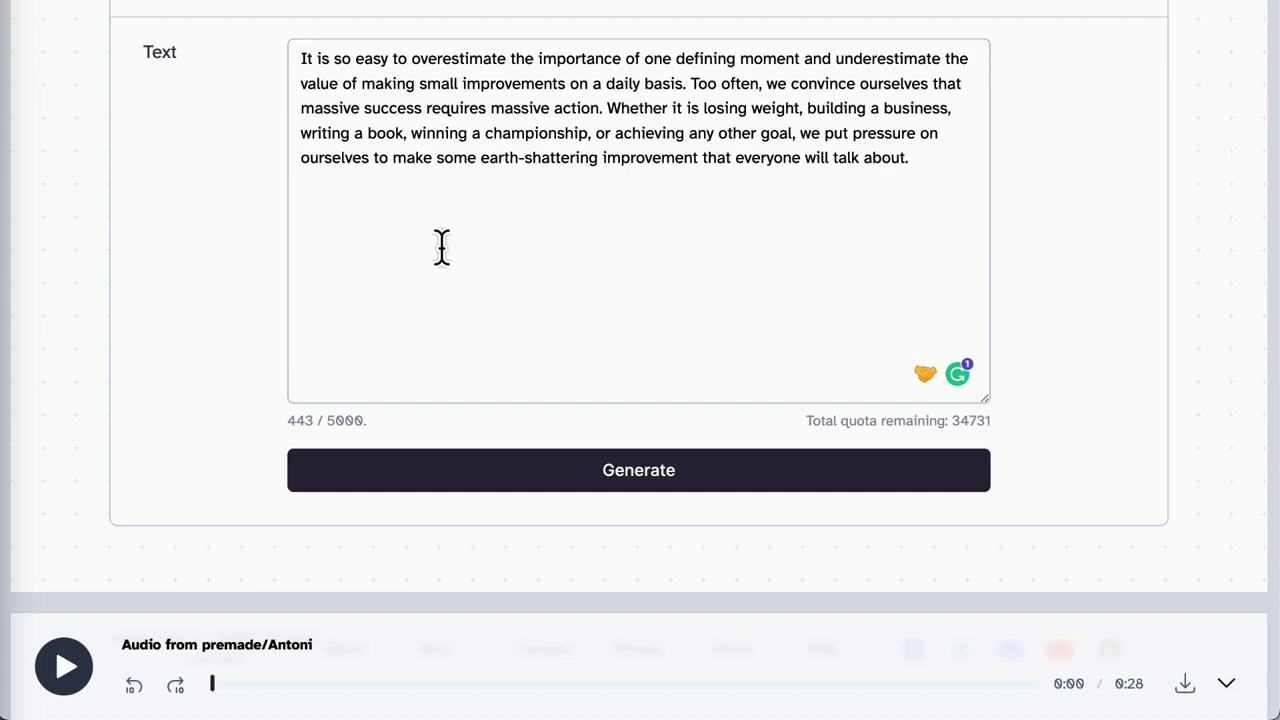
Step: Preview the Rachel and Josh voices, then select premade/Josh as the speech voice
{"action": "scroll", "coordinate": [480, 240], "scroll_direction": "up", "scroll_amount": 2}
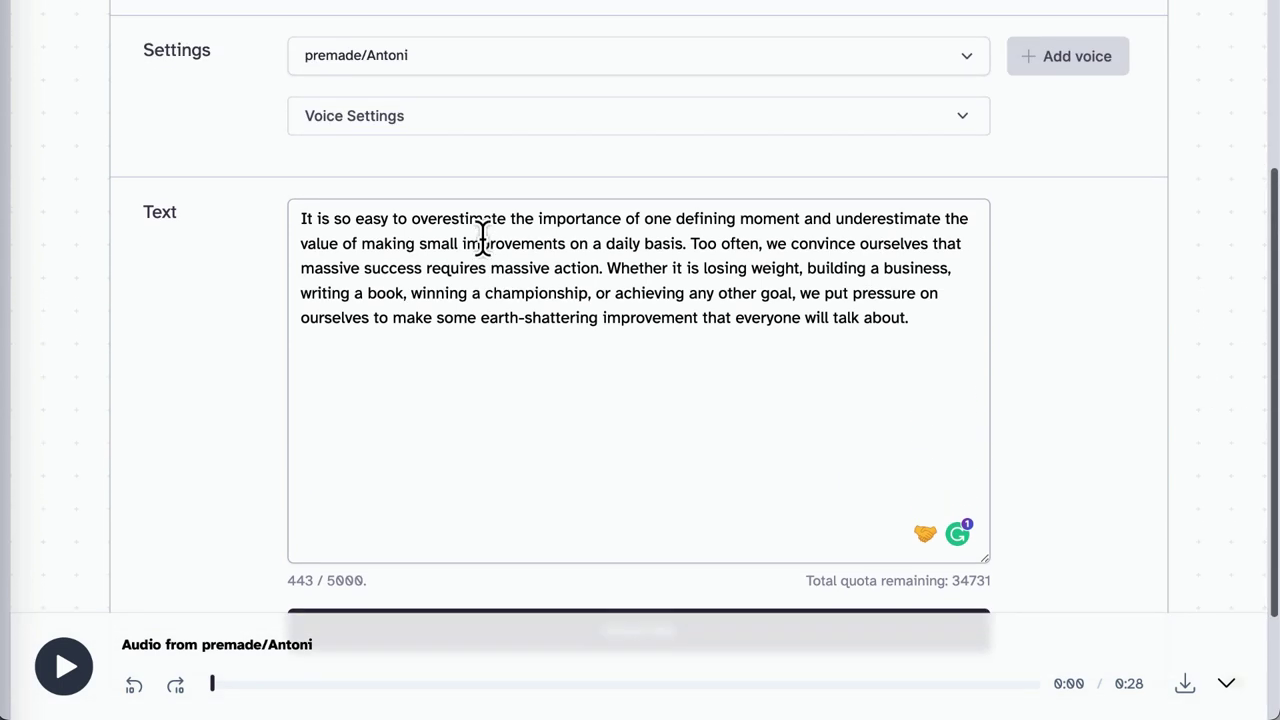
{"action": "left_click", "coordinate": [380, 62]}
{"action": "scroll", "coordinate": [423, 243], "scroll_direction": "down", "scroll_amount": 1}
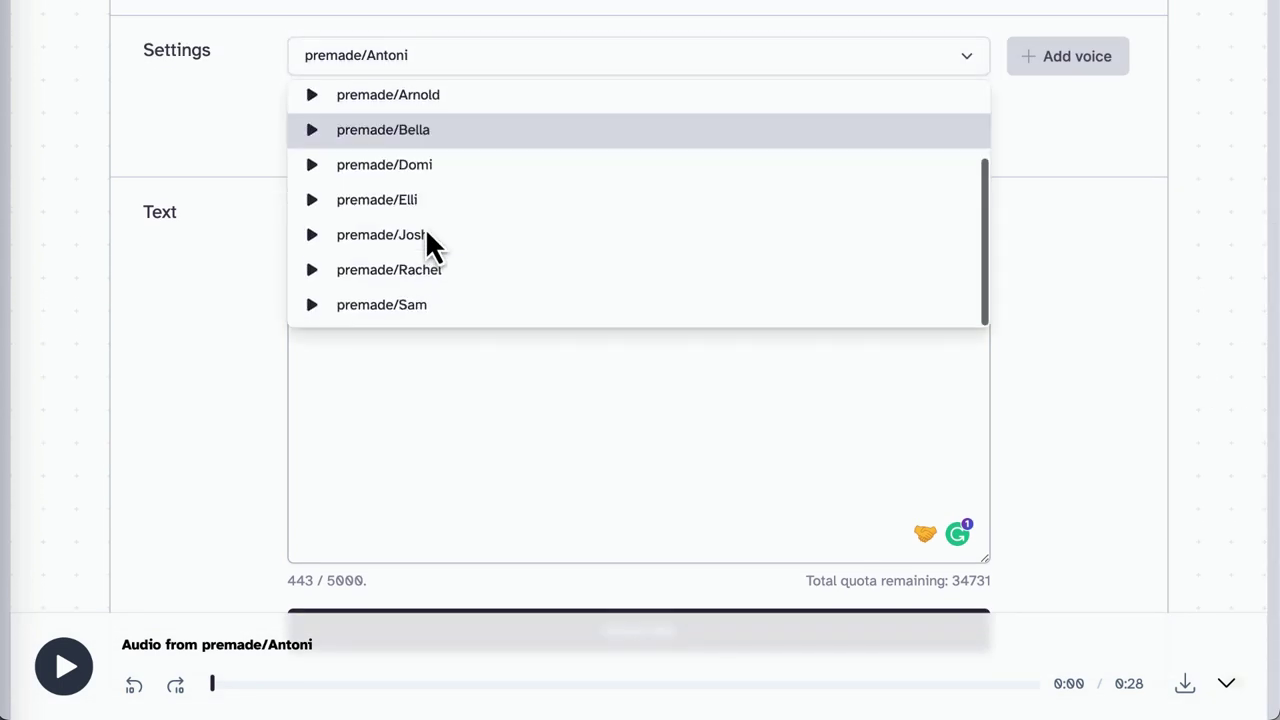
{"action": "left_click", "coordinate": [312, 270]}
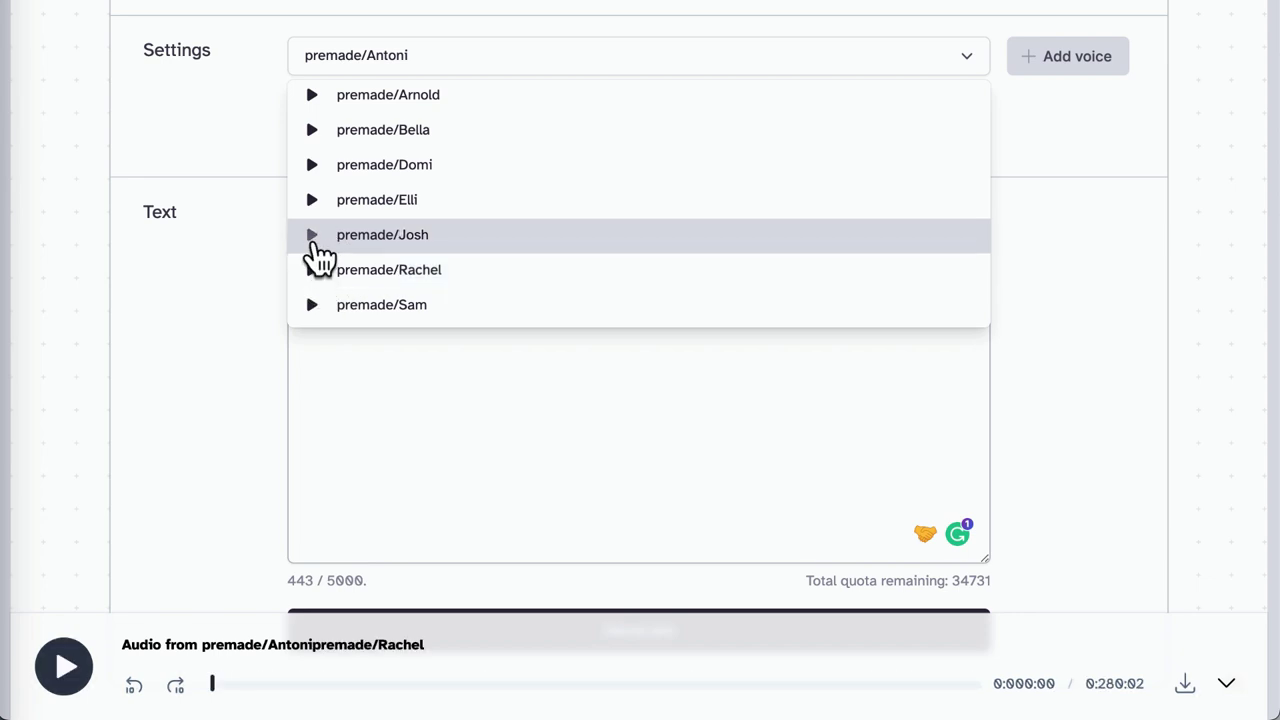
{"action": "left_click", "coordinate": [312, 236]}
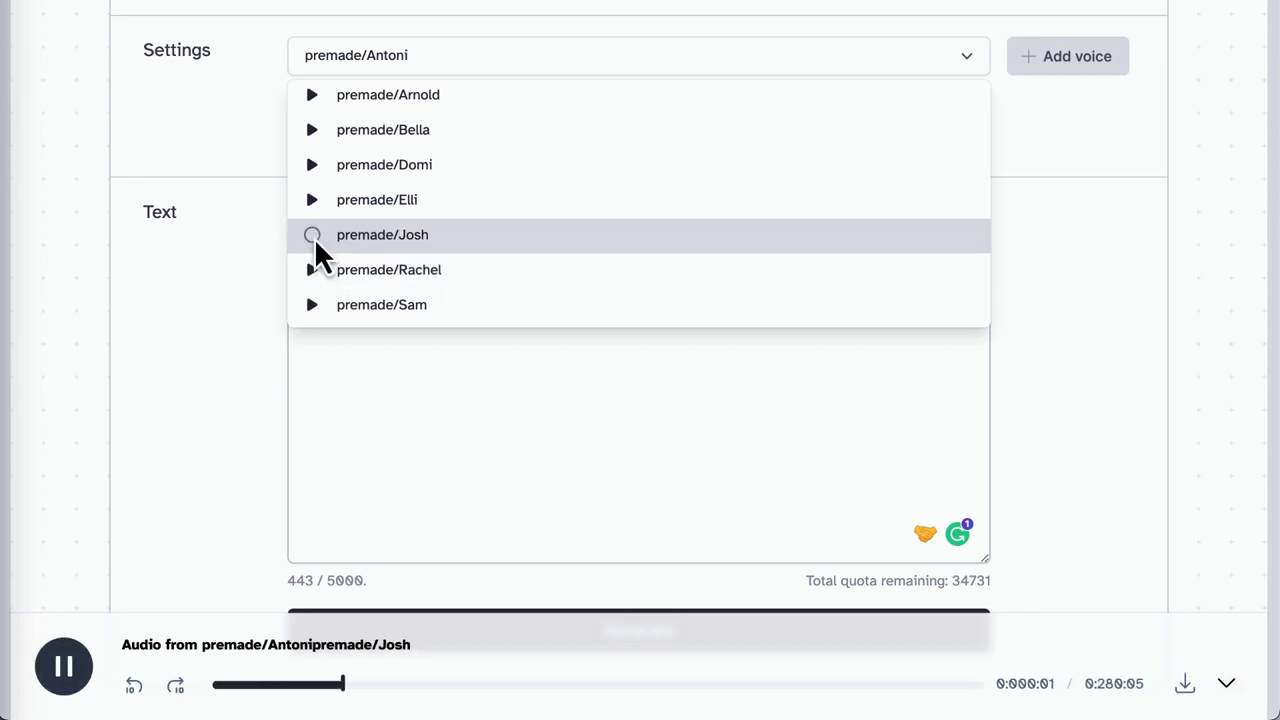
{"action": "left_click", "coordinate": [444, 235]}
Step: Generate the 0:25 reading of the excerpt in Josh's voice
{"action": "left_click", "coordinate": [457, 294]}
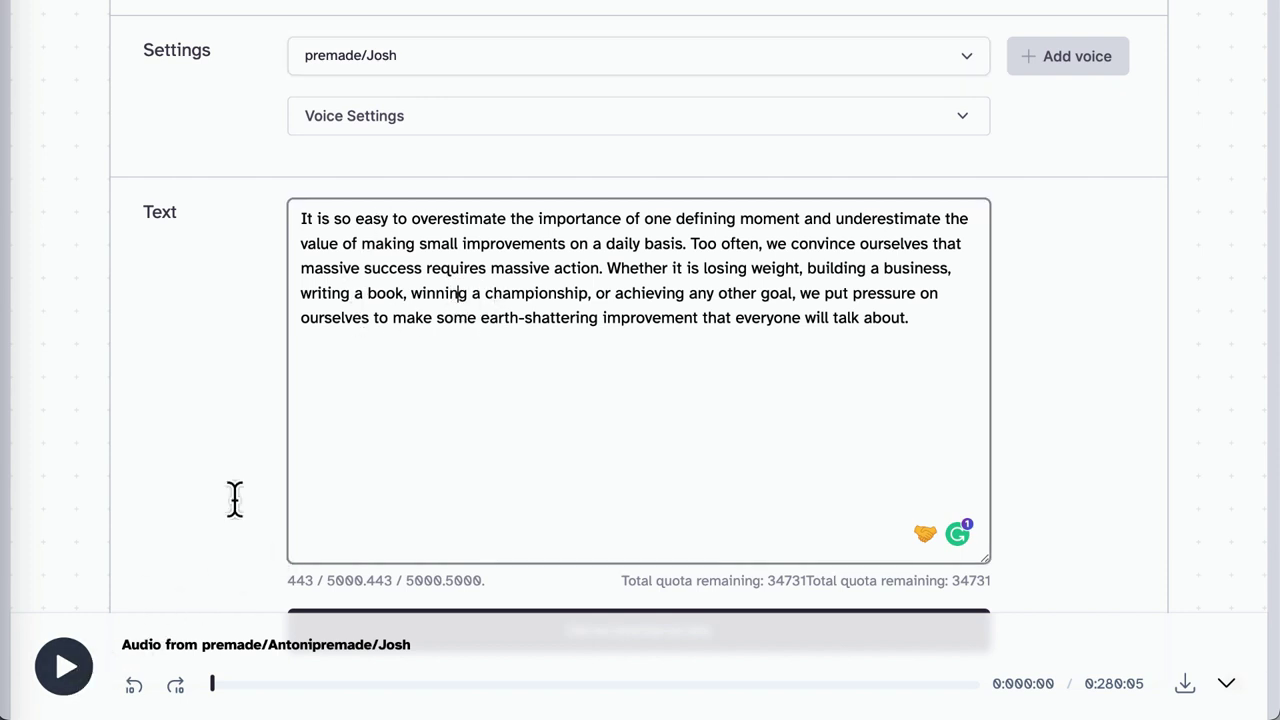
{"action": "scroll", "coordinate": [870, 510], "scroll_direction": "down", "scroll_amount": 2}
{"action": "left_click", "coordinate": [900, 470]}
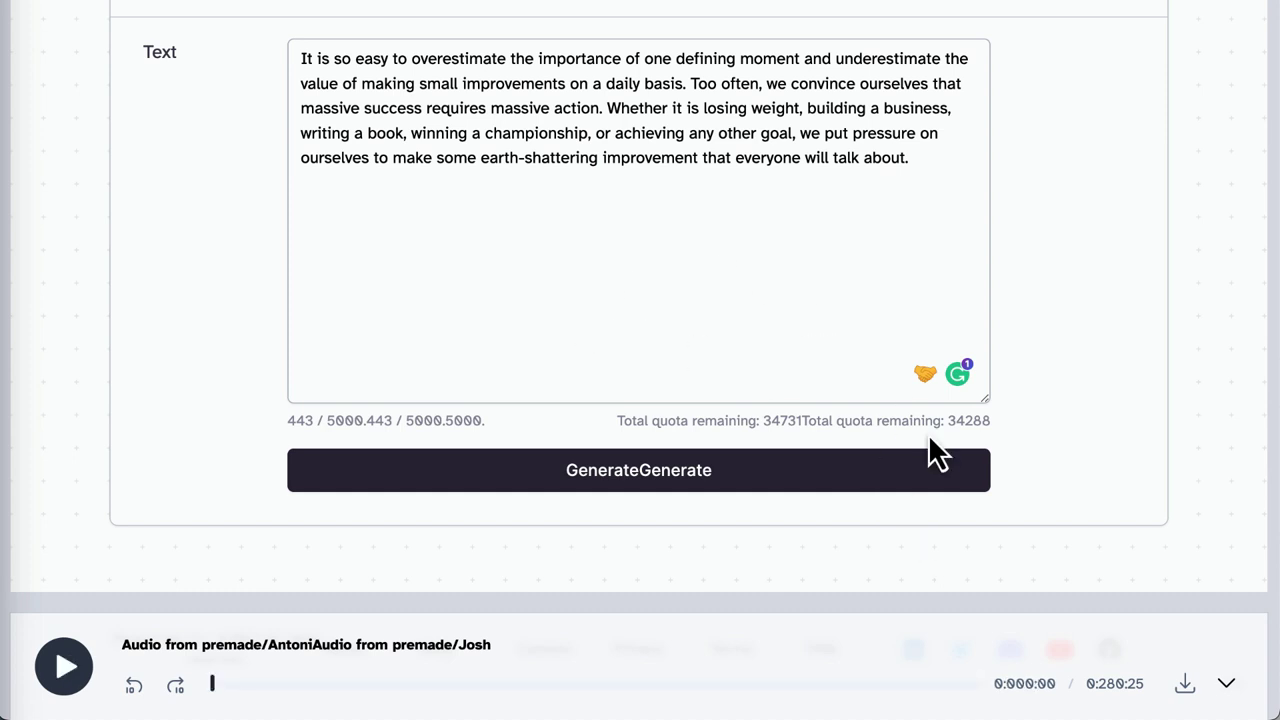
{"action": "scroll", "coordinate": [928, 433], "scroll_direction": "up", "scroll_amount": 1}
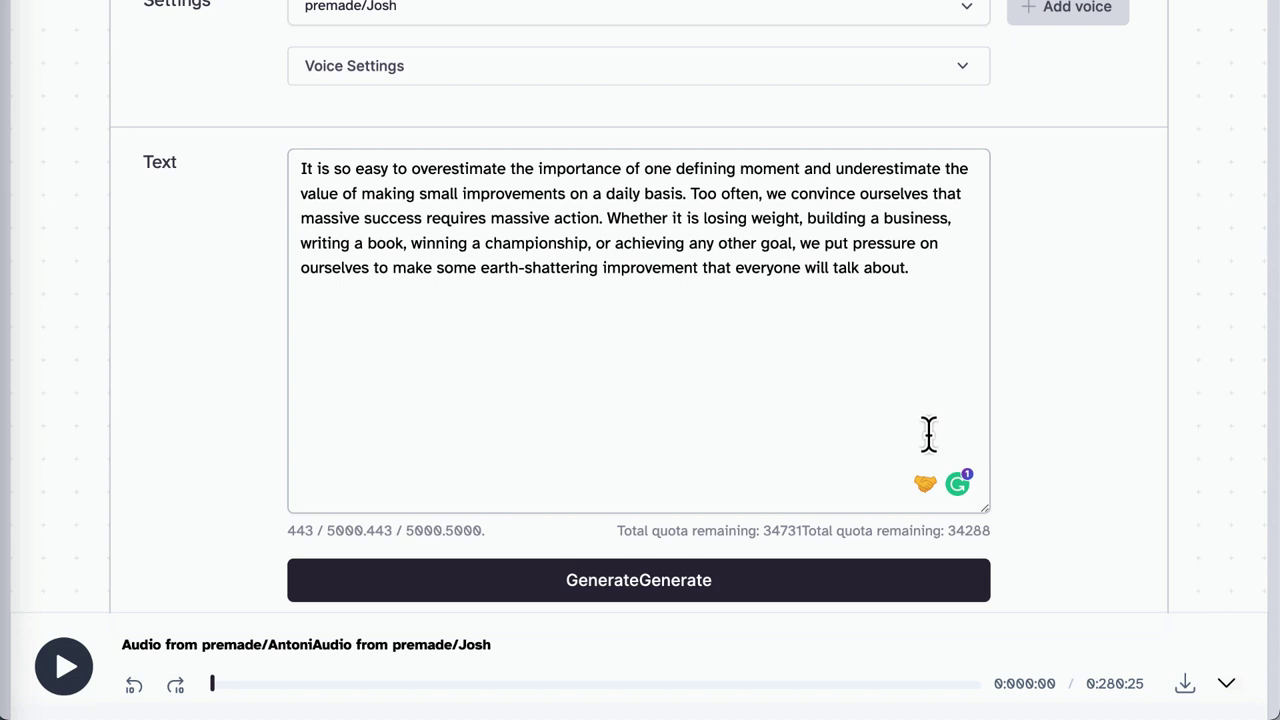
{"action": "scroll", "coordinate": [1111, 434], "scroll_direction": "up", "scroll_amount": 3}
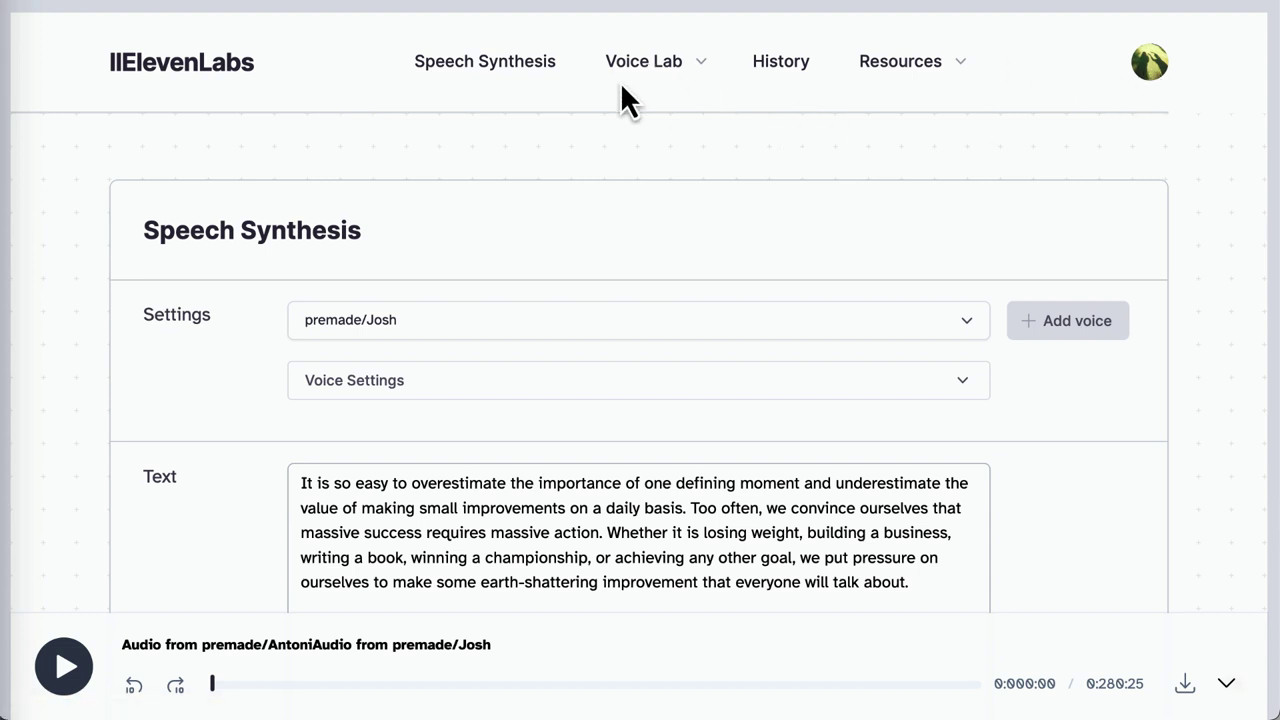
{"action": "scroll", "coordinate": [618, 340], "scroll_direction": "down", "scroll_amount": 1}
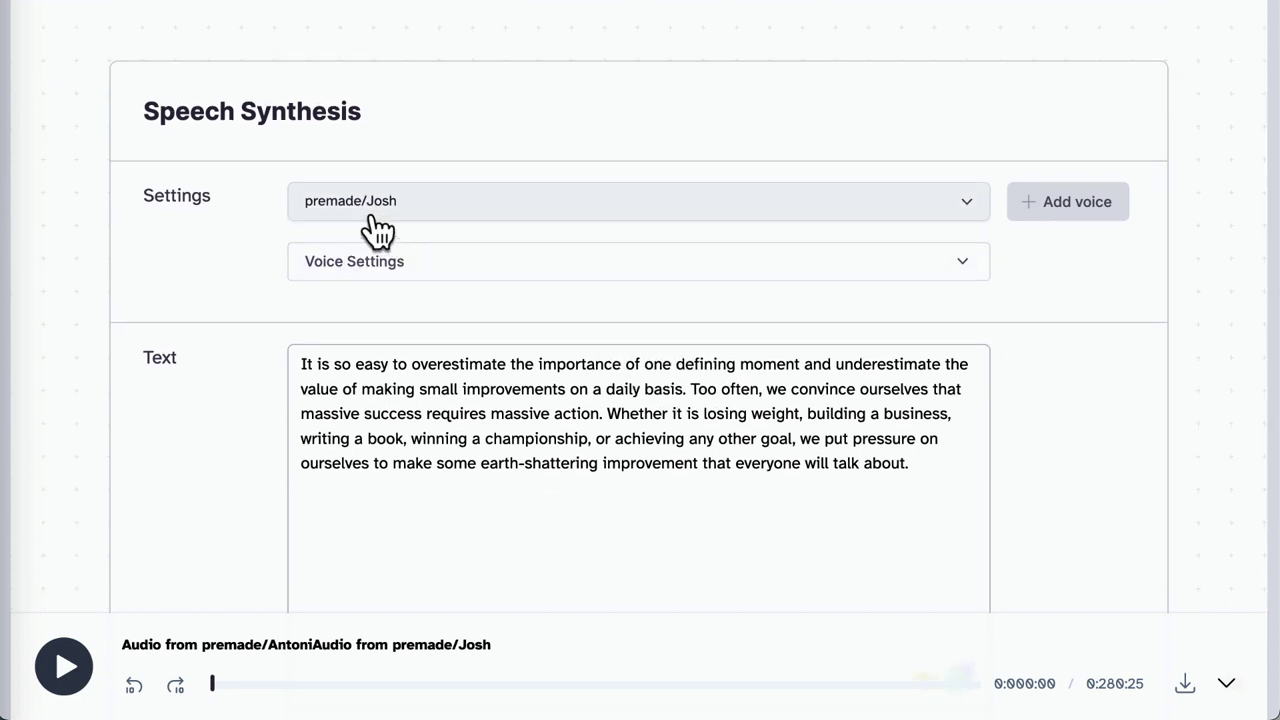
{"action": "scroll", "coordinate": [523, 114], "scroll_direction": "up", "scroll_amount": 1}
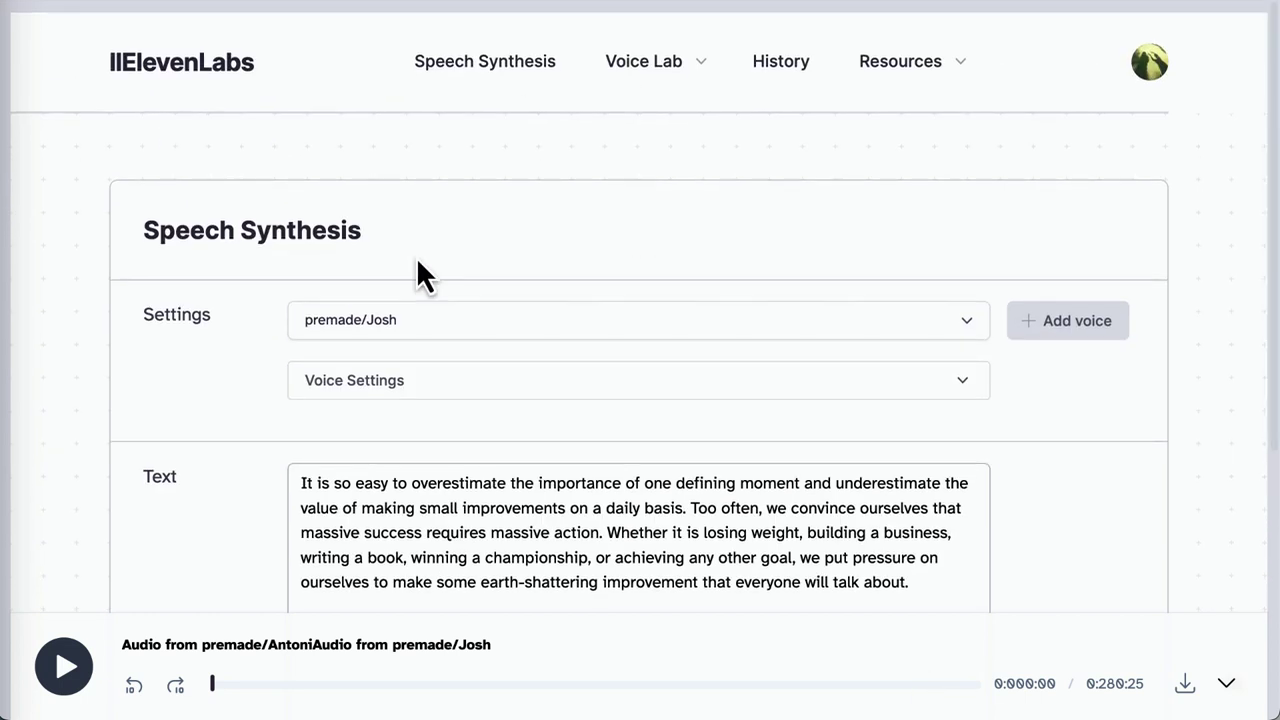
Step: Go to Voice Lab's Voice Cloning page and scroll to Your Voices showing William
{"action": "left_click", "coordinate": [676, 68]}
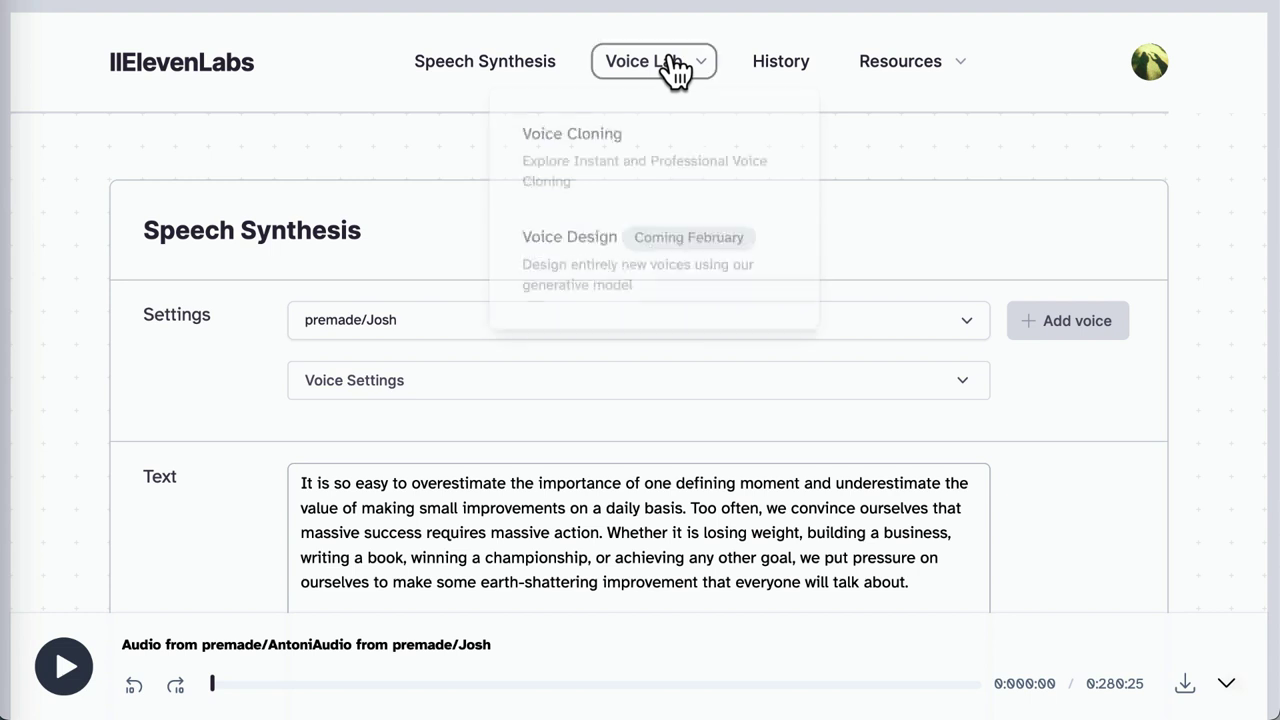
{"action": "left_click", "coordinate": [573, 180]}
{"action": "scroll", "coordinate": [606, 255], "scroll_direction": "down", "scroll_amount": 2}
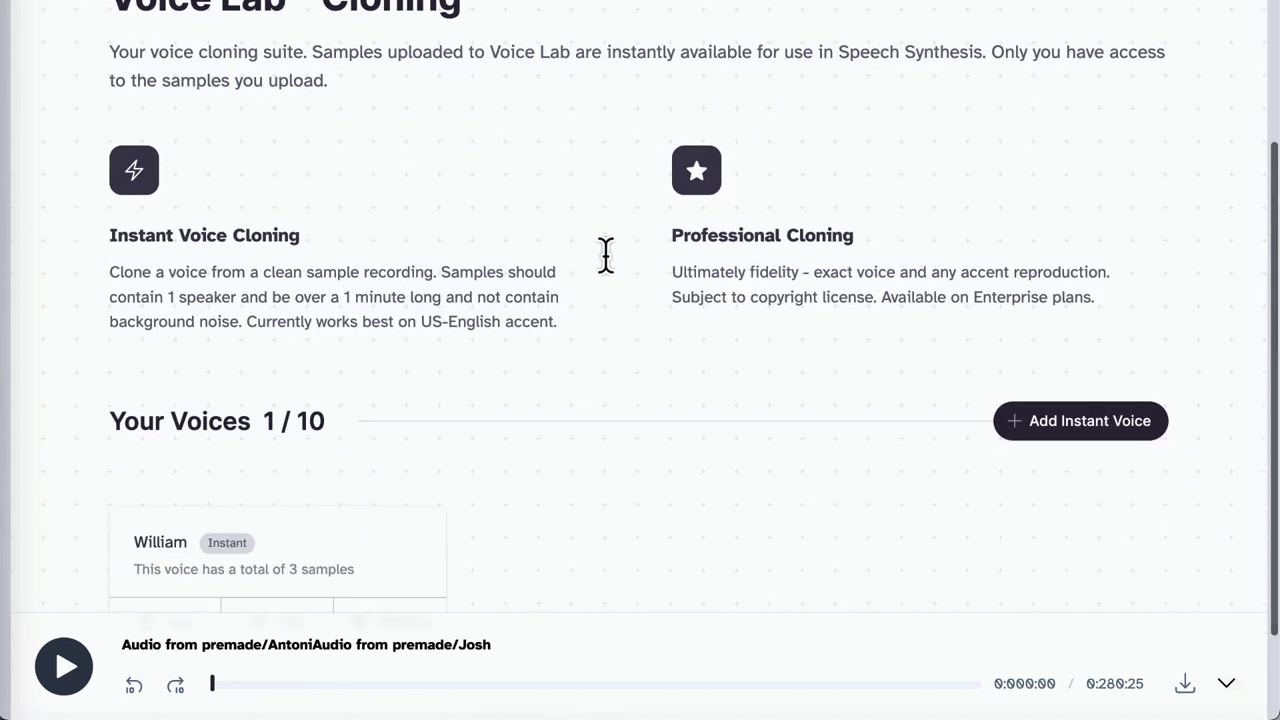
{"action": "scroll", "coordinate": [459, 372], "scroll_direction": "down", "scroll_amount": 1}
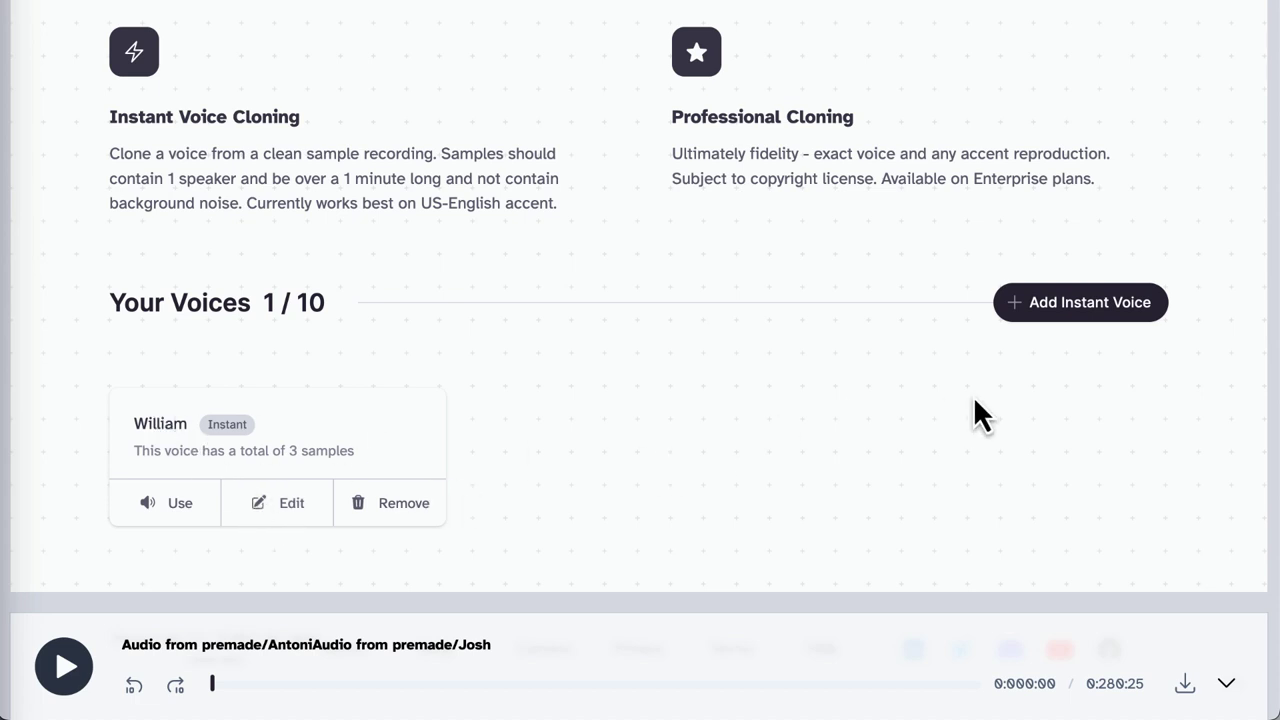
{"action": "left_click", "coordinate": [1060, 306]}
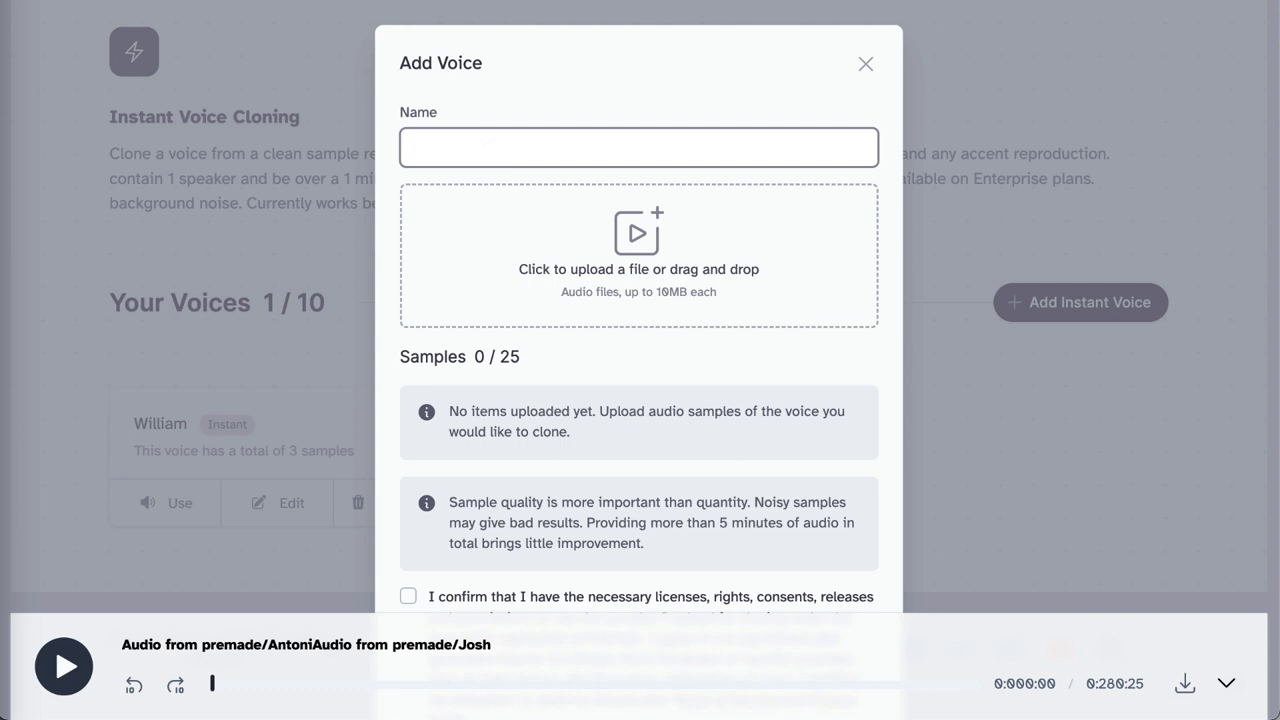
{"action": "type", "text": "ALWEX"}
{"action": "key", "text": "BackSpace"}
{"action": "type", "text": "EX"}
{"action": "scroll", "coordinate": [604, 290], "scroll_direction": "down", "scroll_amount": 2}
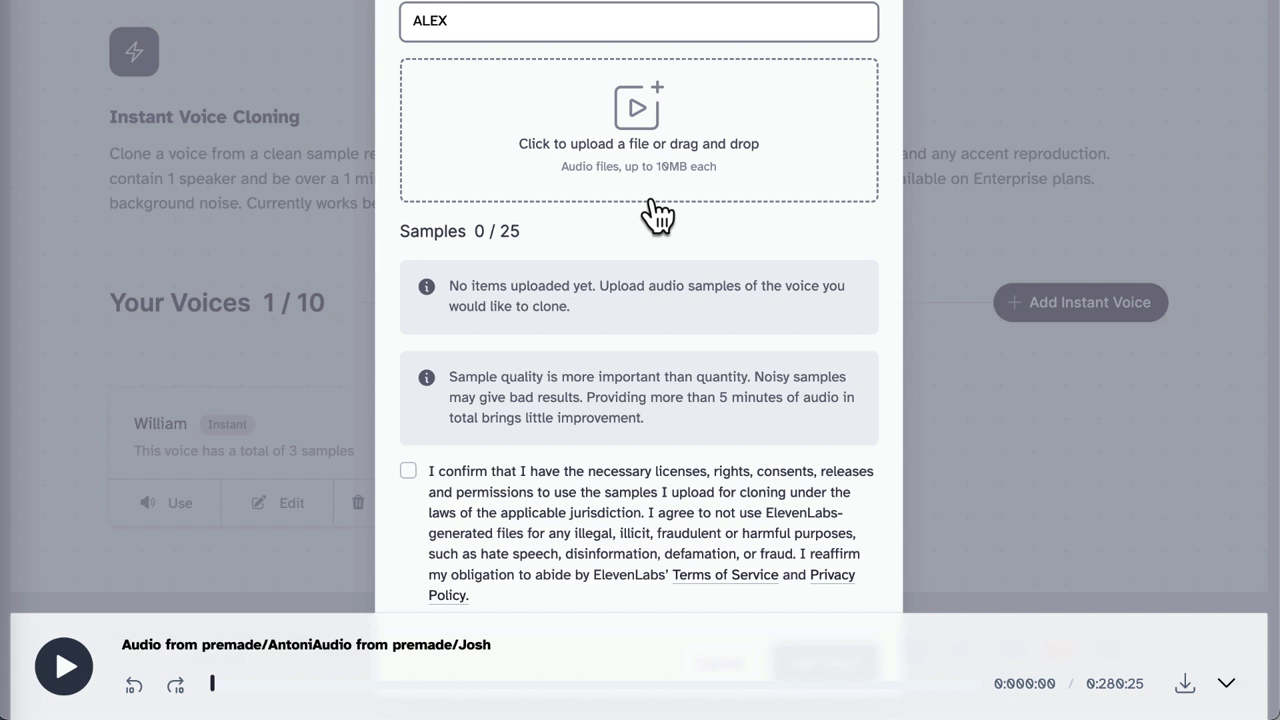
{"action": "scroll", "coordinate": [668, 354], "scroll_direction": "up", "scroll_amount": 2}
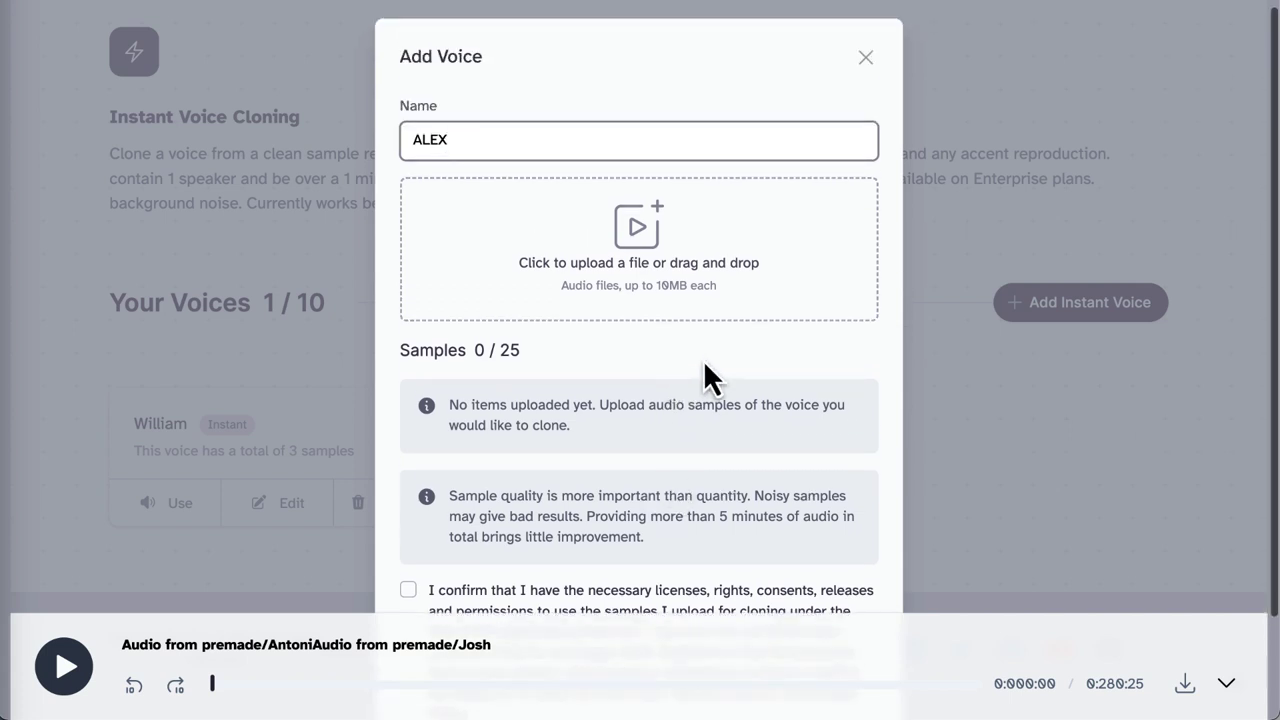
{"action": "left_click", "coordinate": [930, 453]}
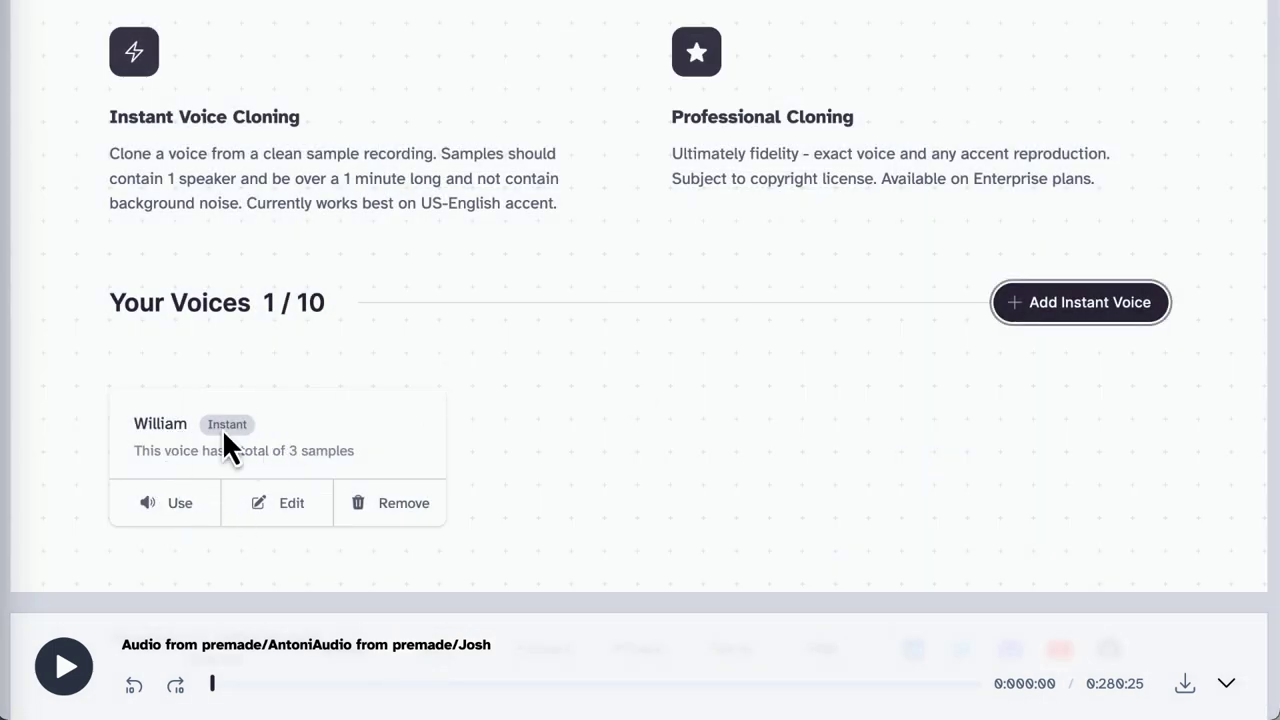
Step: Use the William voice and generate the Atomic Habits paragraph, letting it play through
{"action": "left_click", "coordinate": [183, 510]}
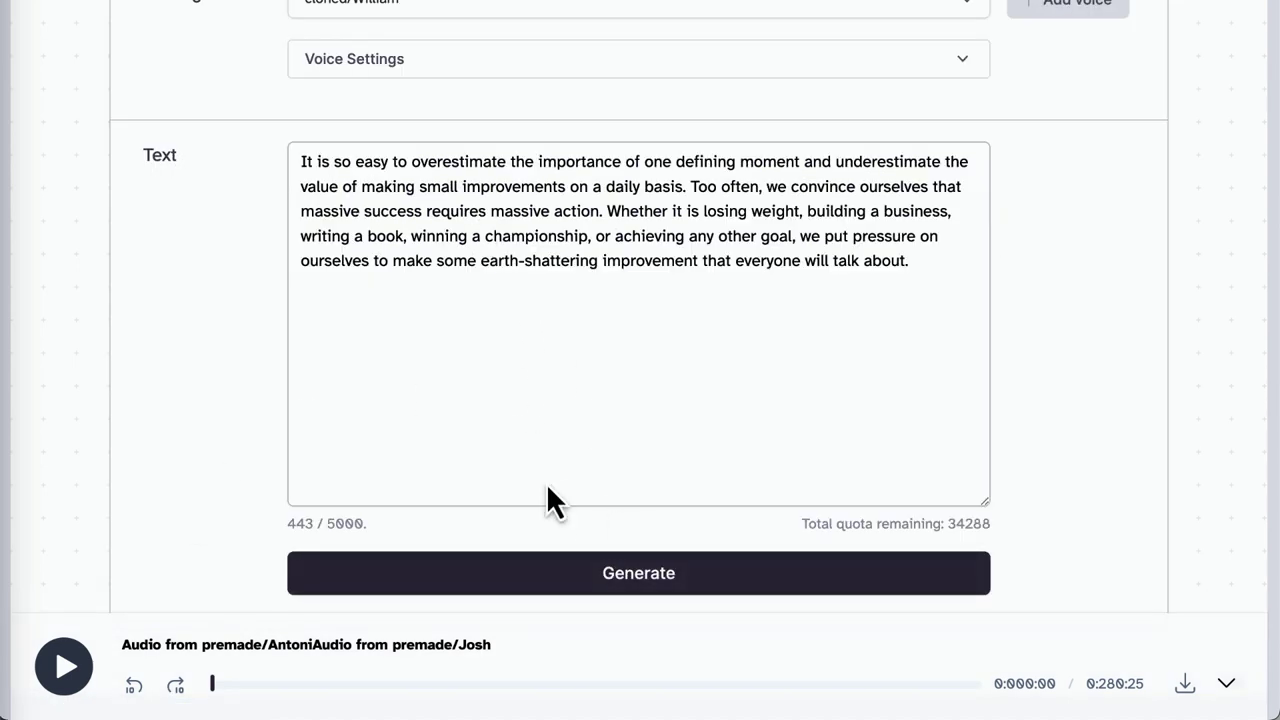
{"action": "left_click", "coordinate": [567, 589]}
{"action": "scroll", "coordinate": [551, 403], "scroll_direction": "up", "scroll_amount": 2}
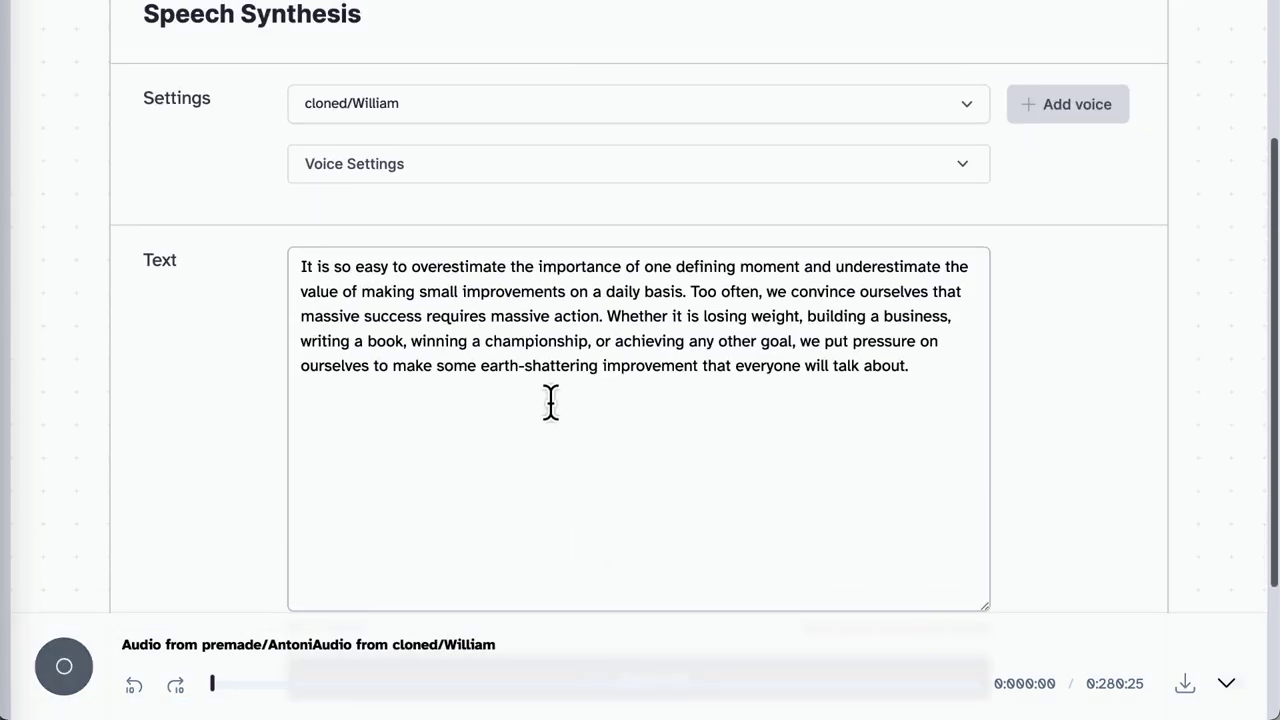
{"action": "scroll", "coordinate": [1070, 449], "scroll_direction": "down", "scroll_amount": 2}
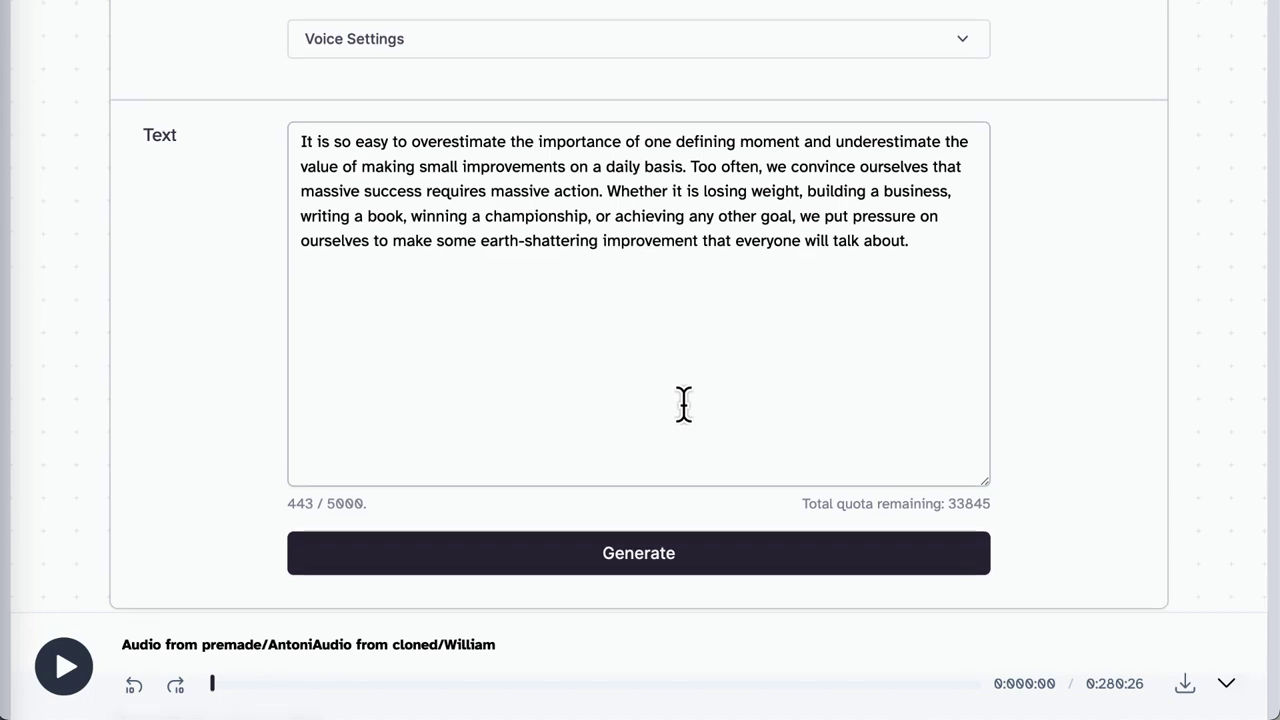
{"action": "scroll", "coordinate": [683, 403], "scroll_direction": "up", "scroll_amount": 4}
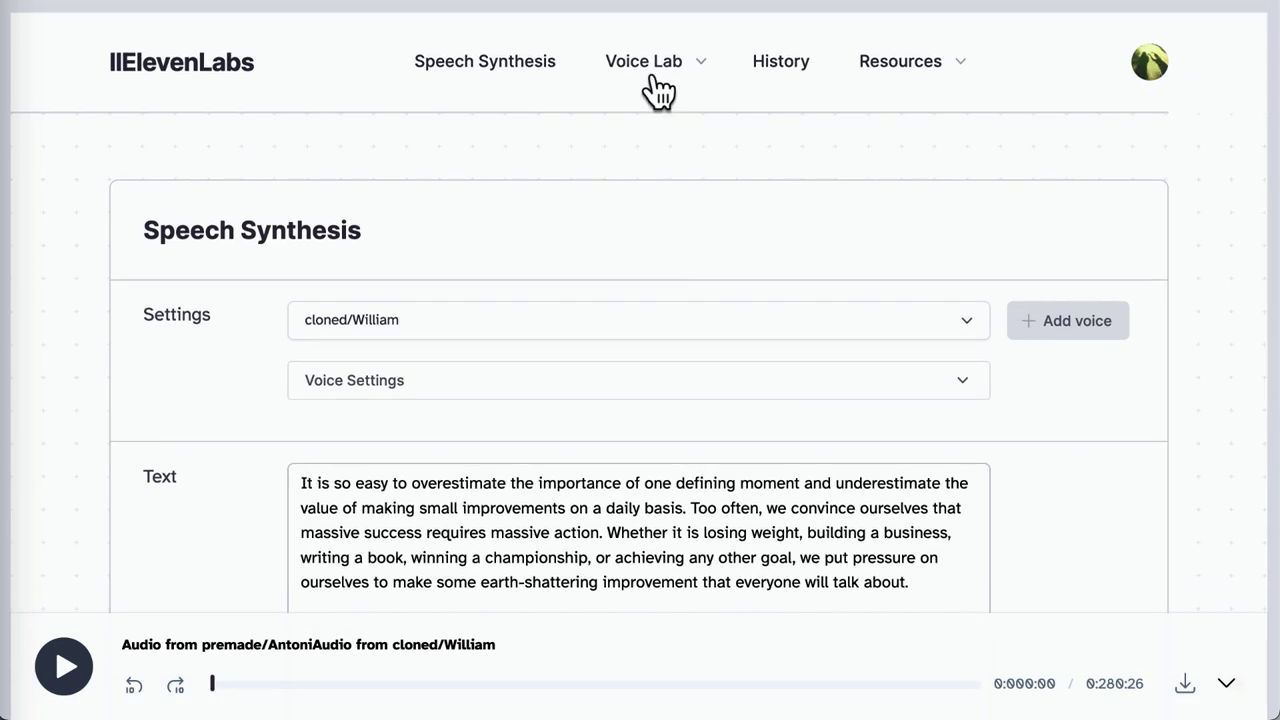
Step: Open the Voice Cloning page and read through the Professional Cloning description
{"action": "left_click", "coordinate": [648, 78]}
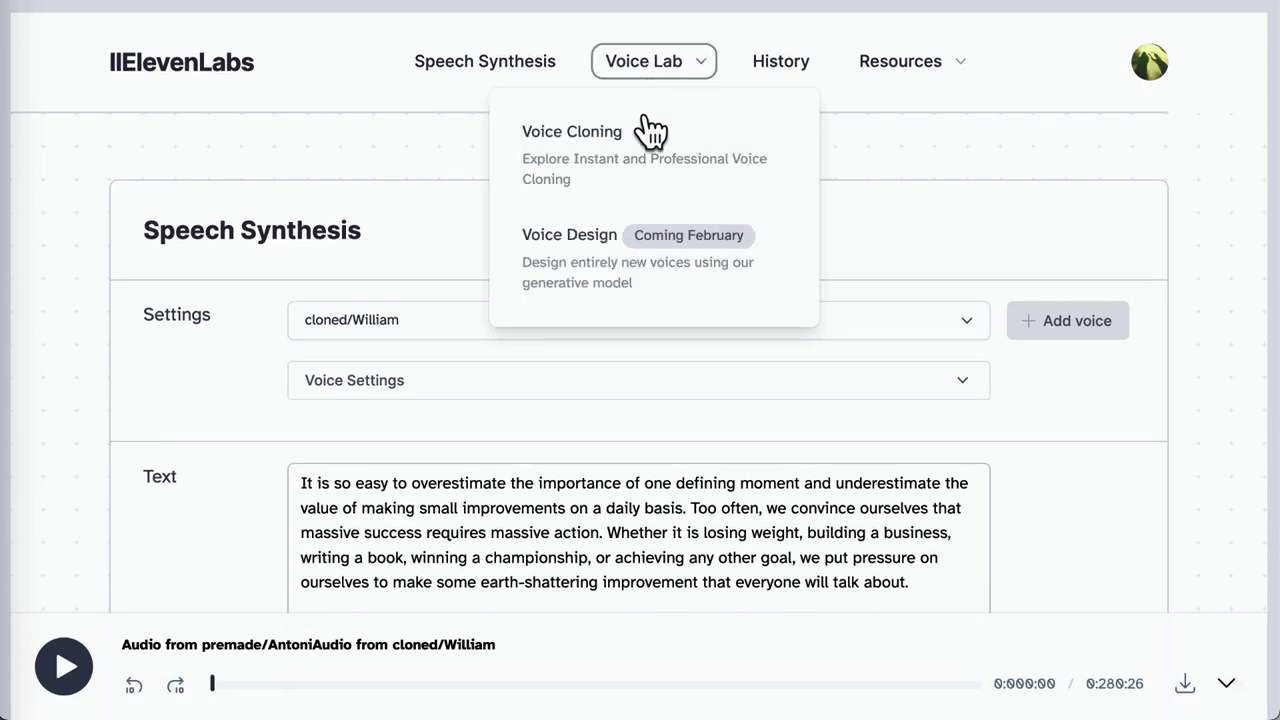
{"action": "left_click", "coordinate": [597, 166]}
{"action": "scroll", "coordinate": [716, 385], "scroll_direction": "down", "scroll_amount": 3}
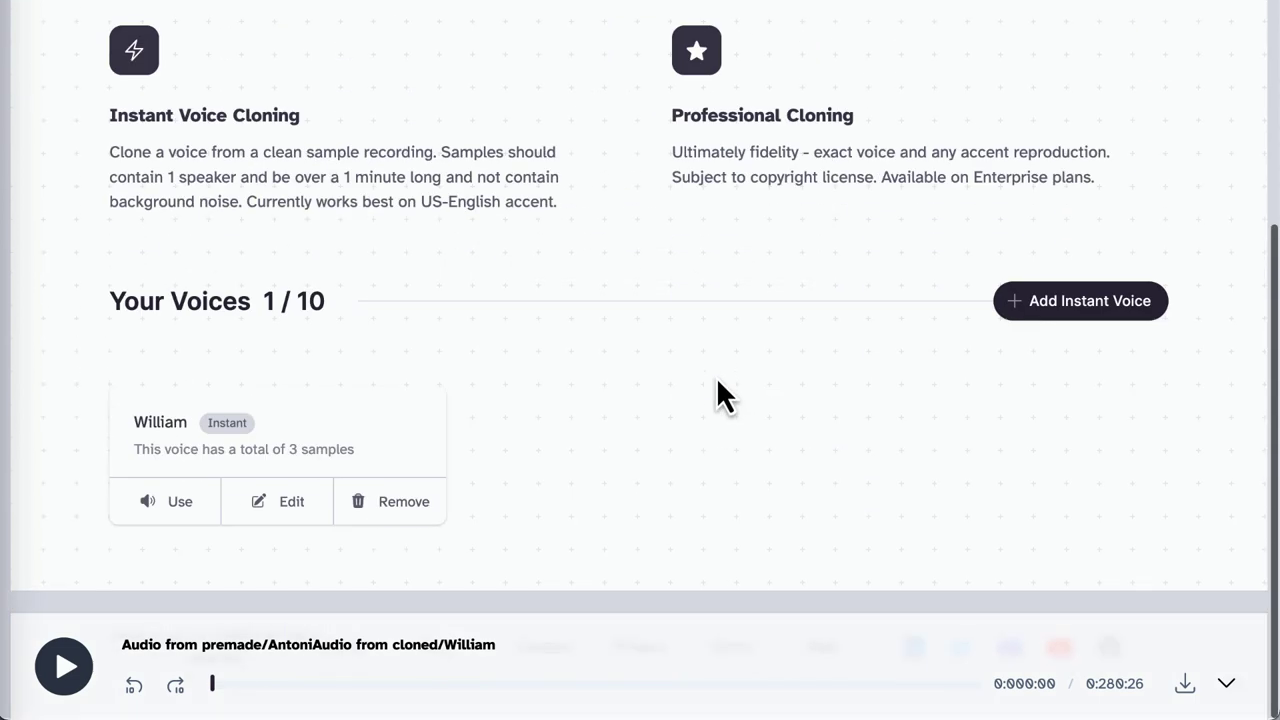
{"action": "scroll", "coordinate": [714, 390], "scroll_direction": "up", "scroll_amount": 2}
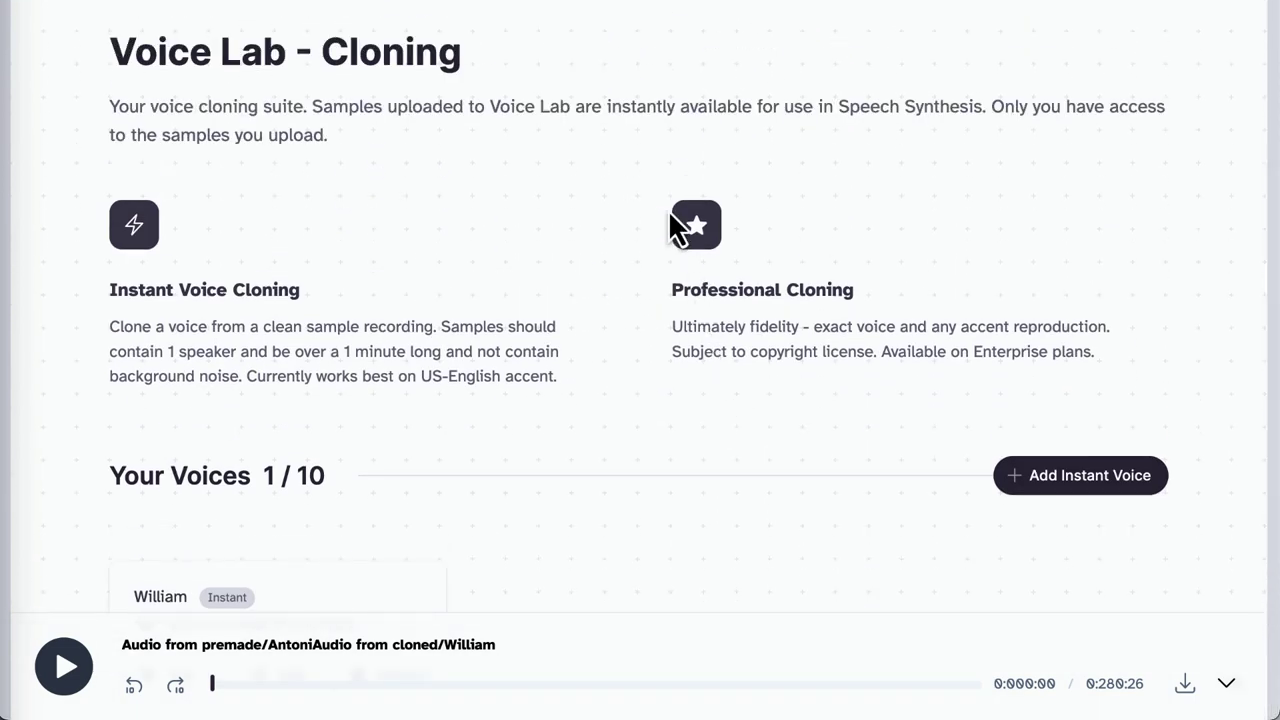
{"action": "left_click_drag", "start_coordinate": [670, 212], "coordinate": [837, 363]}
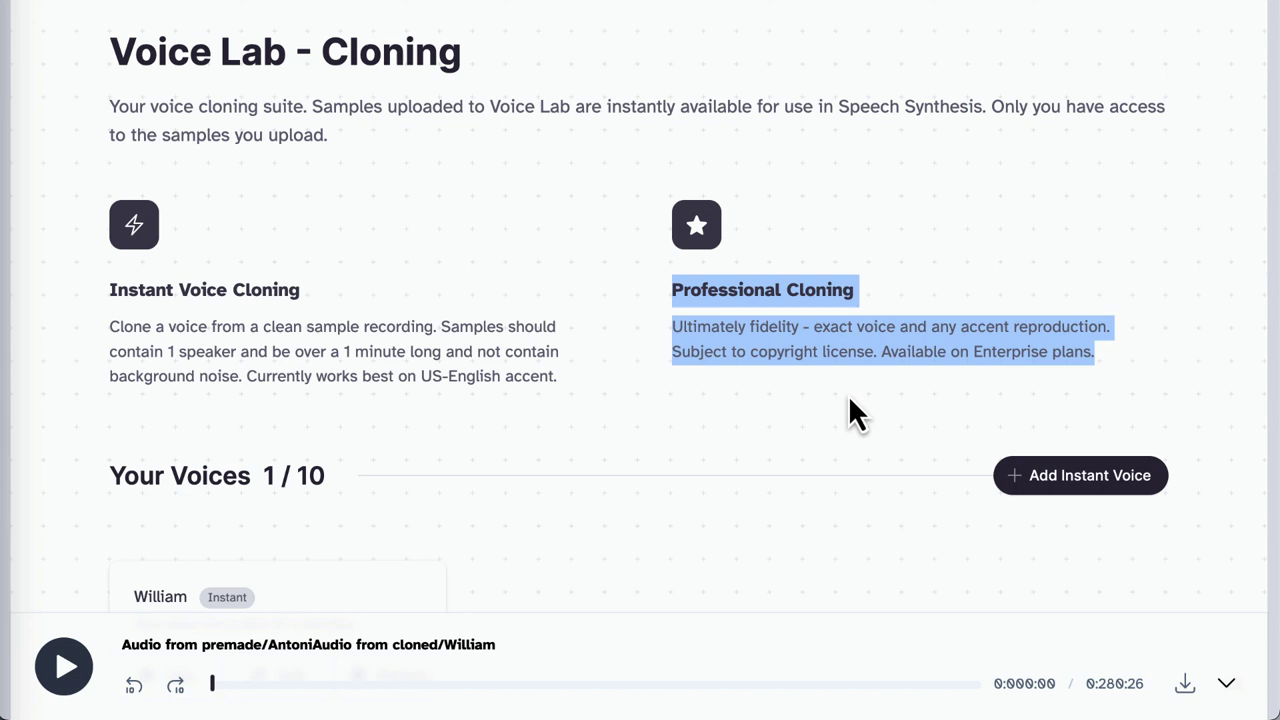
{"action": "left_click", "coordinate": [848, 394]}
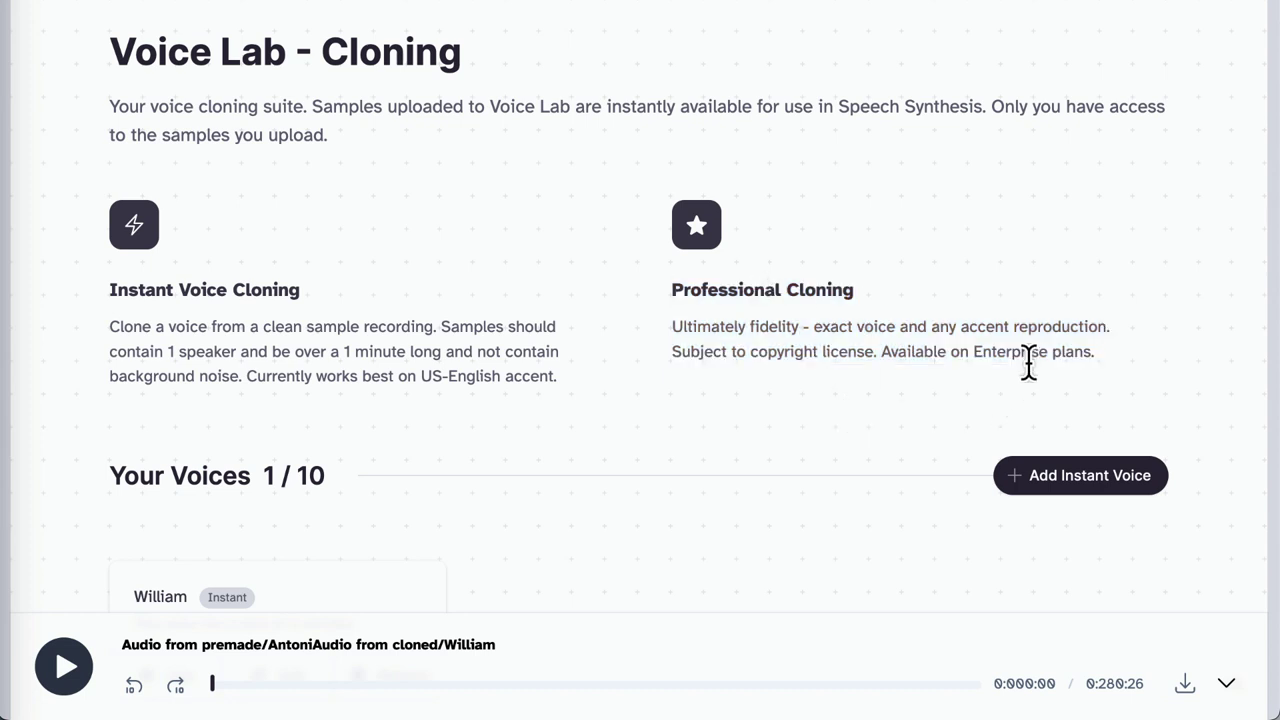
{"action": "scroll", "coordinate": [504, 312], "scroll_direction": "up", "scroll_amount": 2}
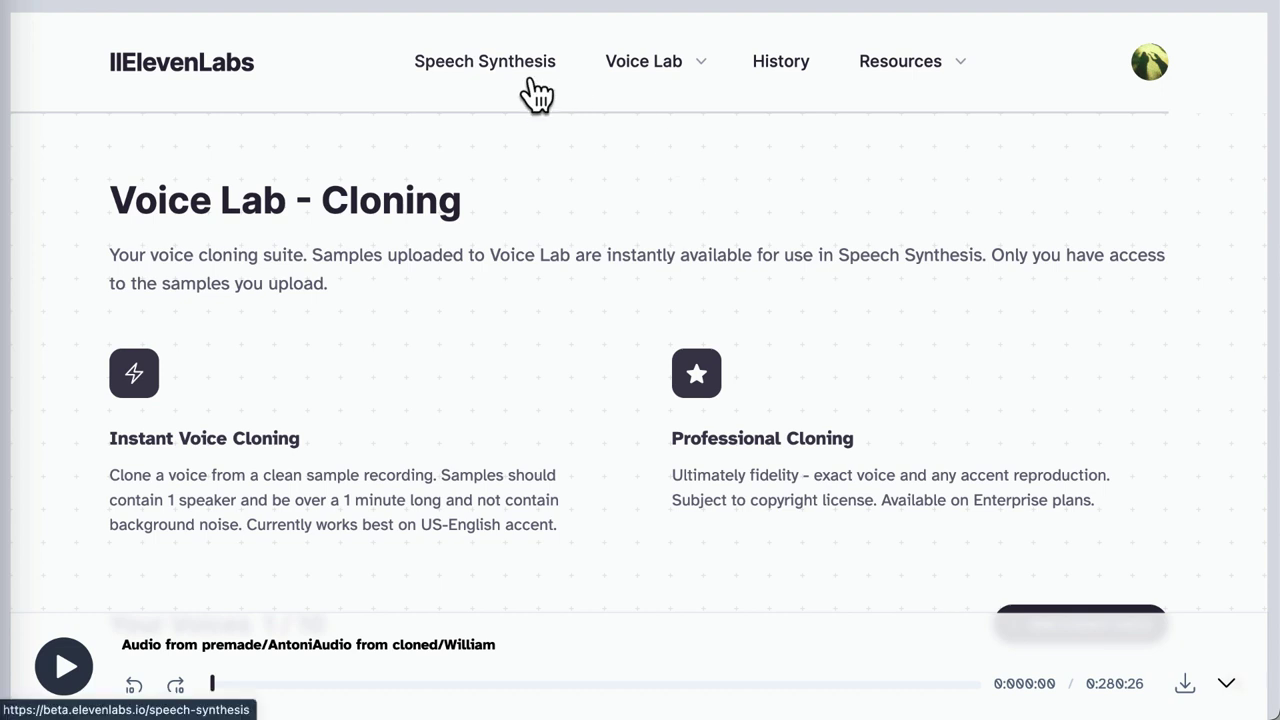
Step: Browse the Voice Lab menu's Voice Design description and the Resources menu
{"action": "left_click", "coordinate": [672, 70]}
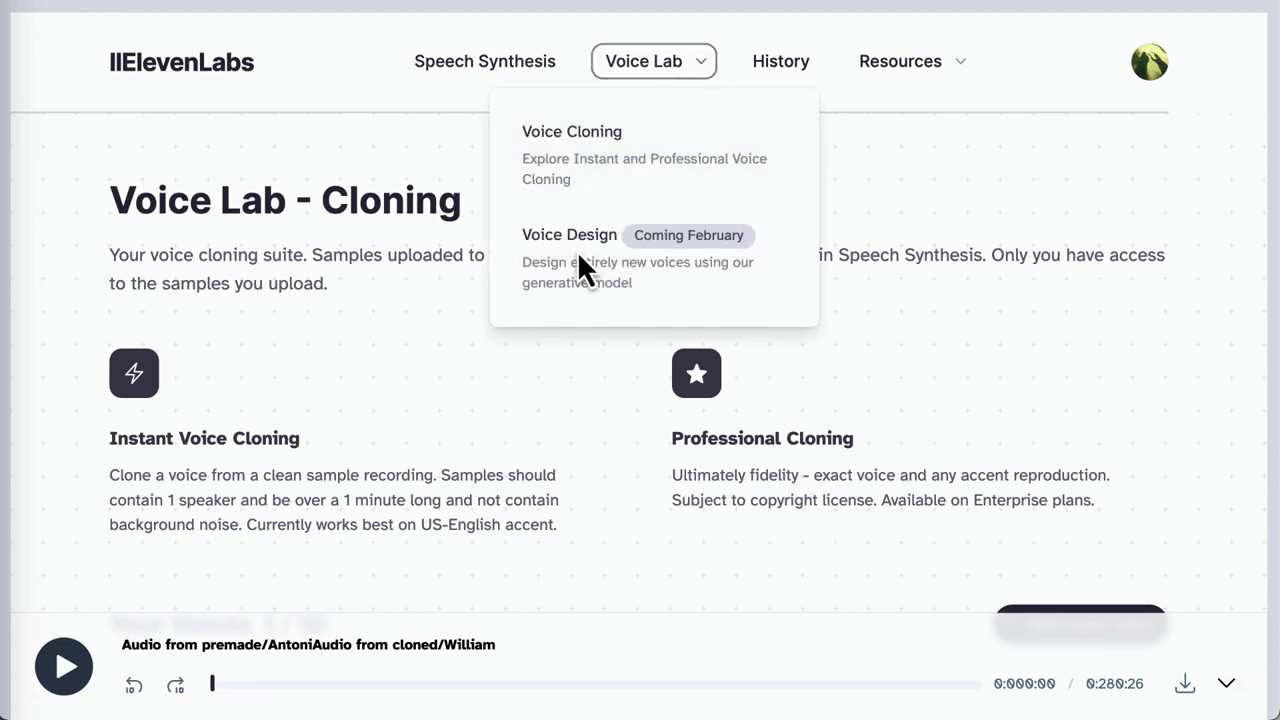
{"action": "left_click_drag", "start_coordinate": [531, 233], "coordinate": [654, 287]}
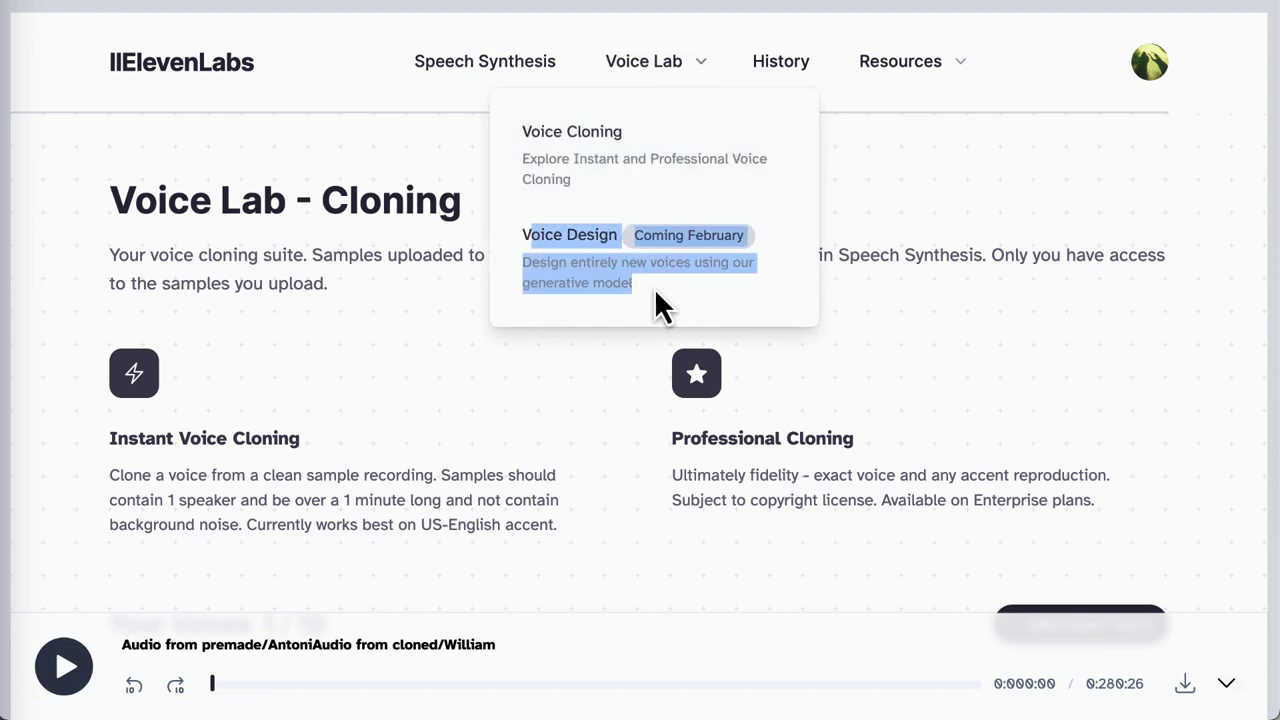
{"action": "left_click", "coordinate": [655, 292]}
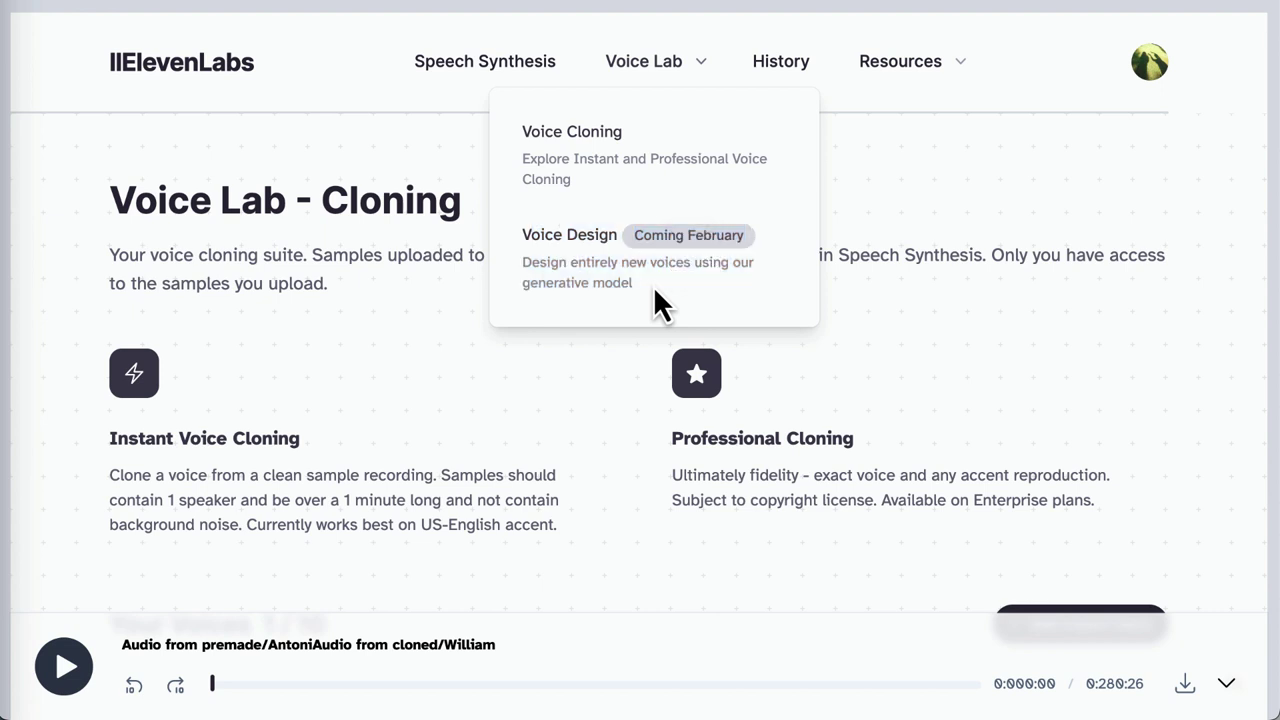
{"action": "left_click_drag", "start_coordinate": [522, 237], "coordinate": [647, 292]}
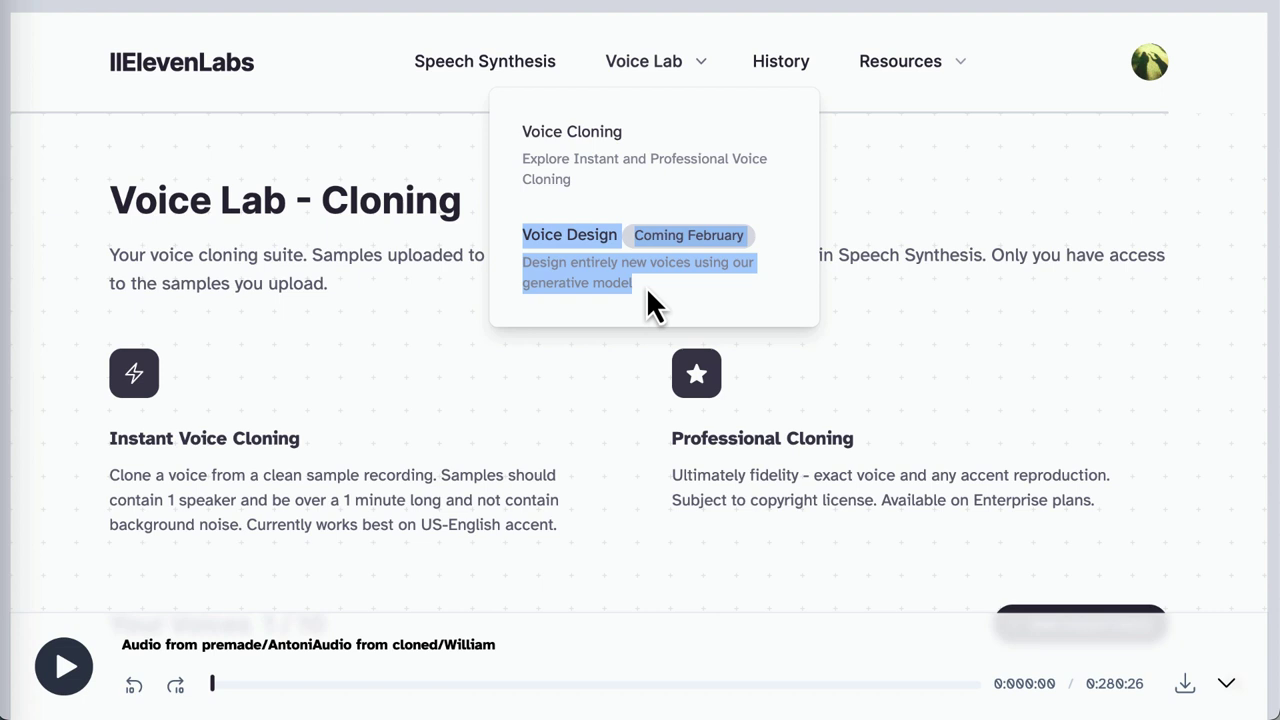
{"action": "left_click", "coordinate": [646, 286]}
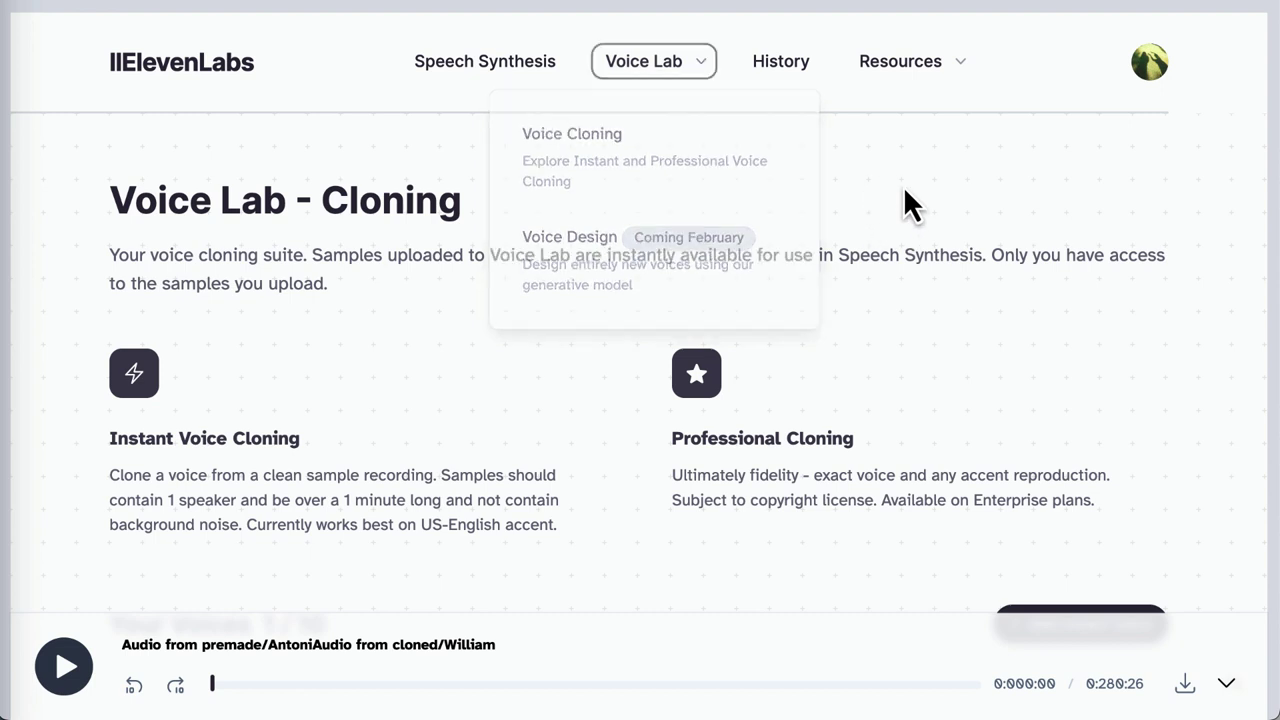
{"action": "mouse_move", "coordinate": [900, 77]}
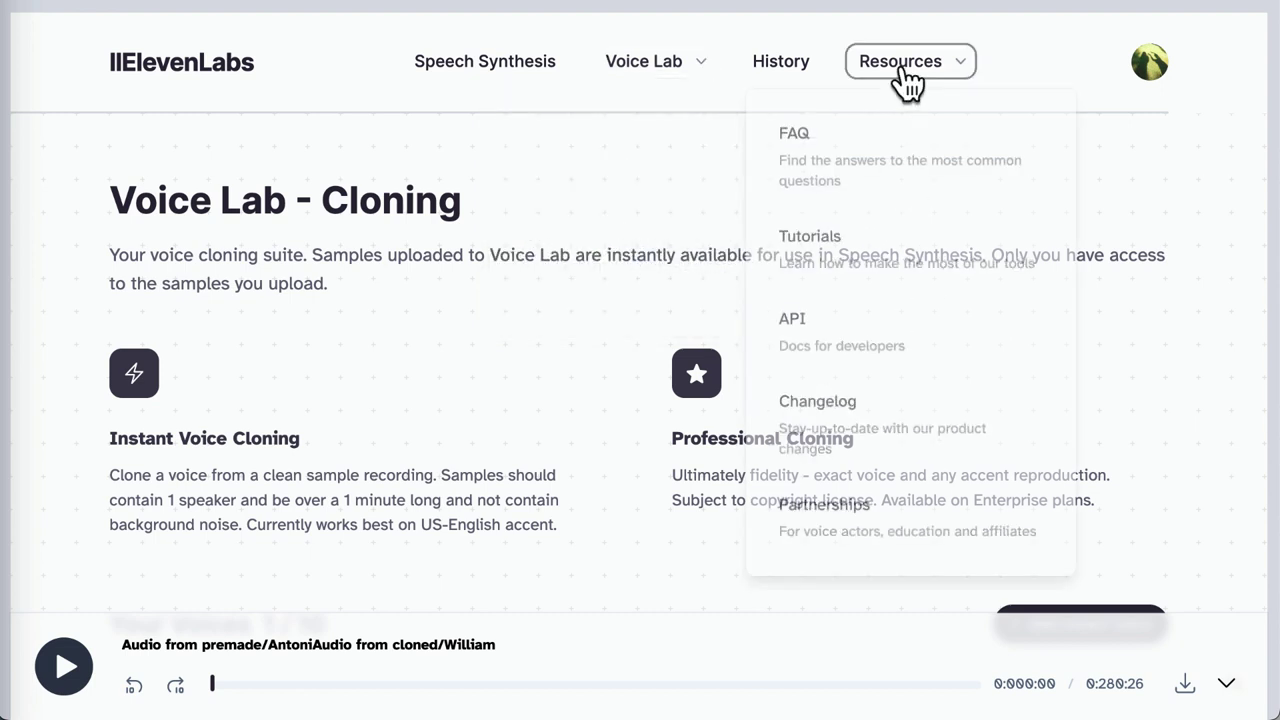
{"action": "scroll", "coordinate": [823, 520], "scroll_direction": "down", "scroll_amount": 3}
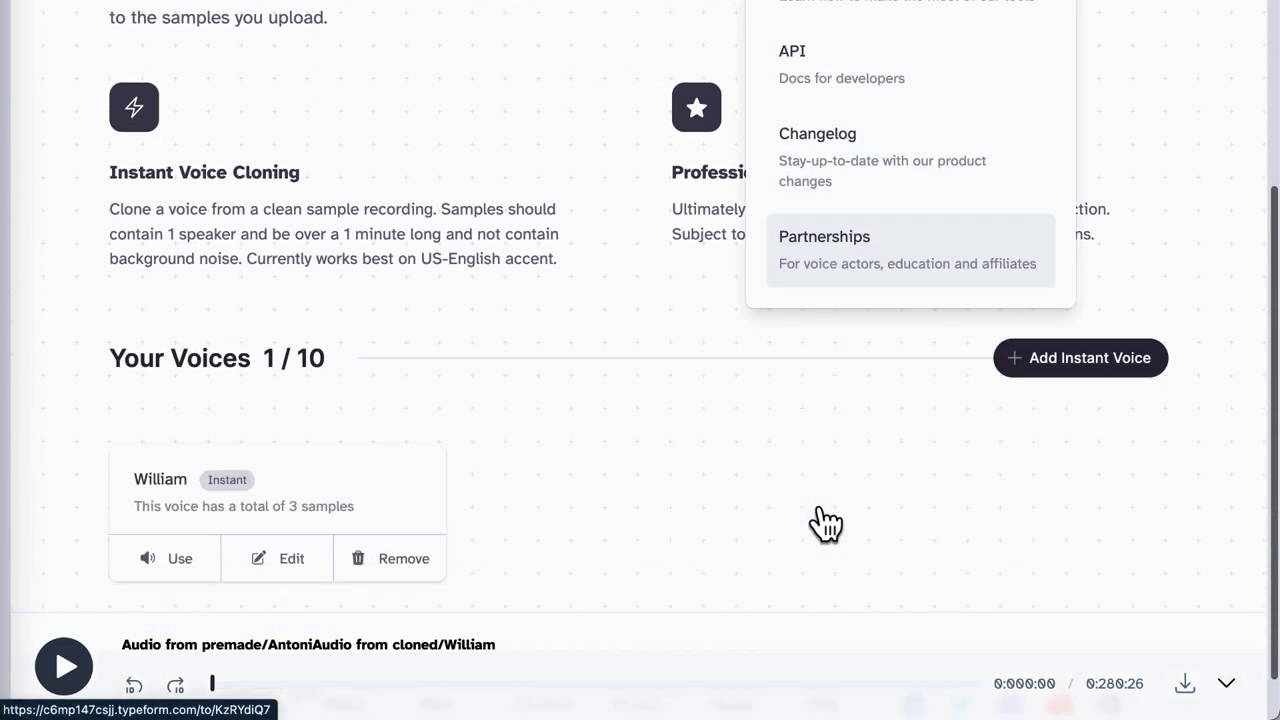
{"action": "scroll", "coordinate": [822, 510], "scroll_direction": "up", "scroll_amount": 2}
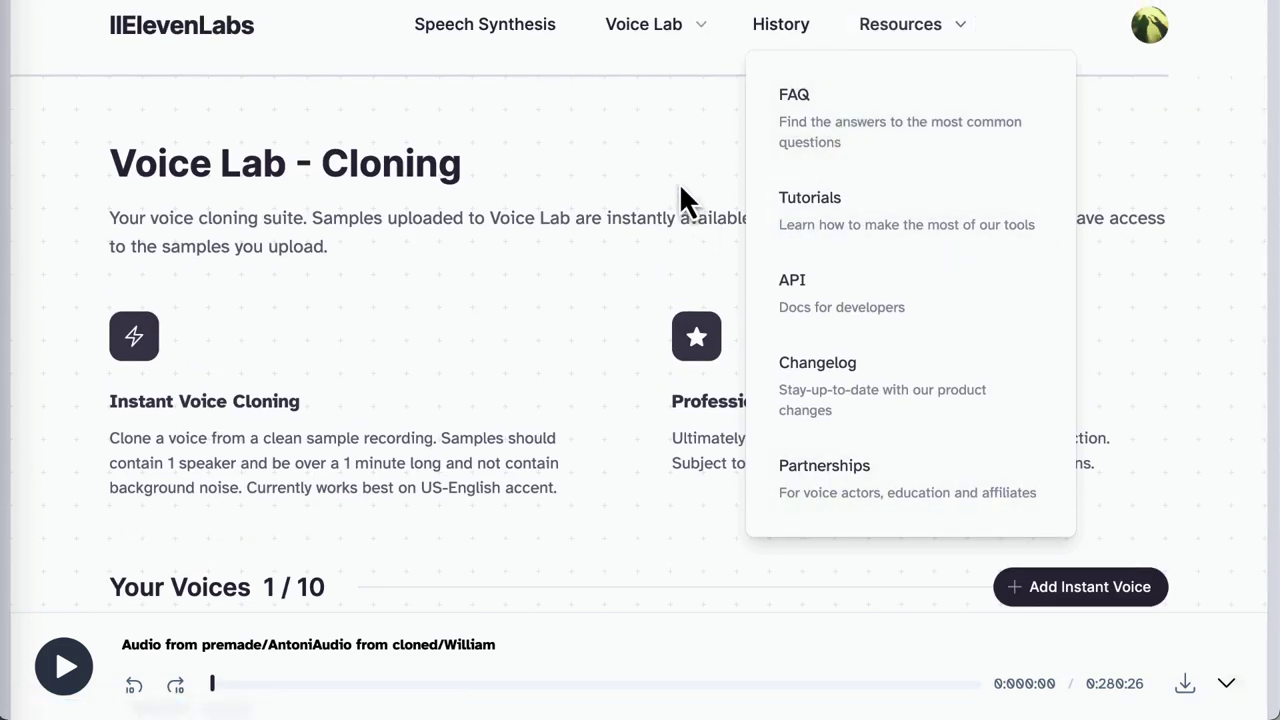
Step: Back in Speech Synthesis, keep cloned/William and reset its voice settings to defaults
{"action": "left_click", "coordinate": [521, 35]}
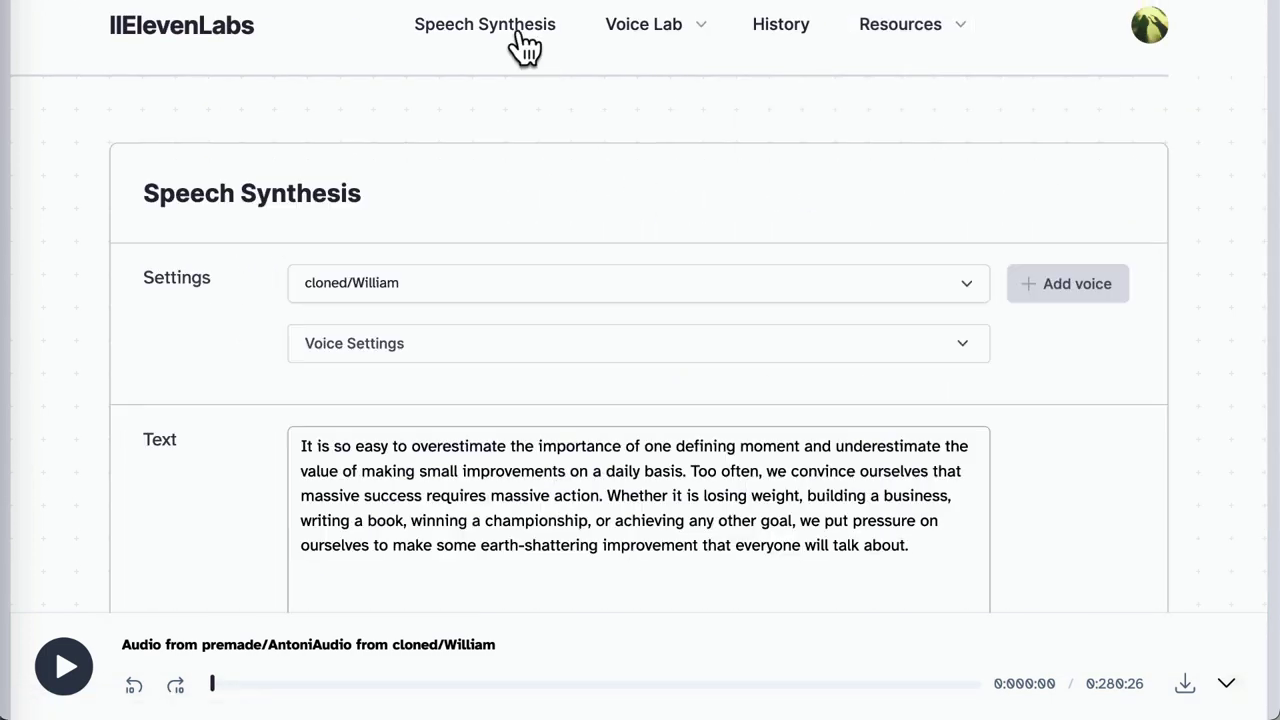
{"action": "left_click", "coordinate": [463, 300]}
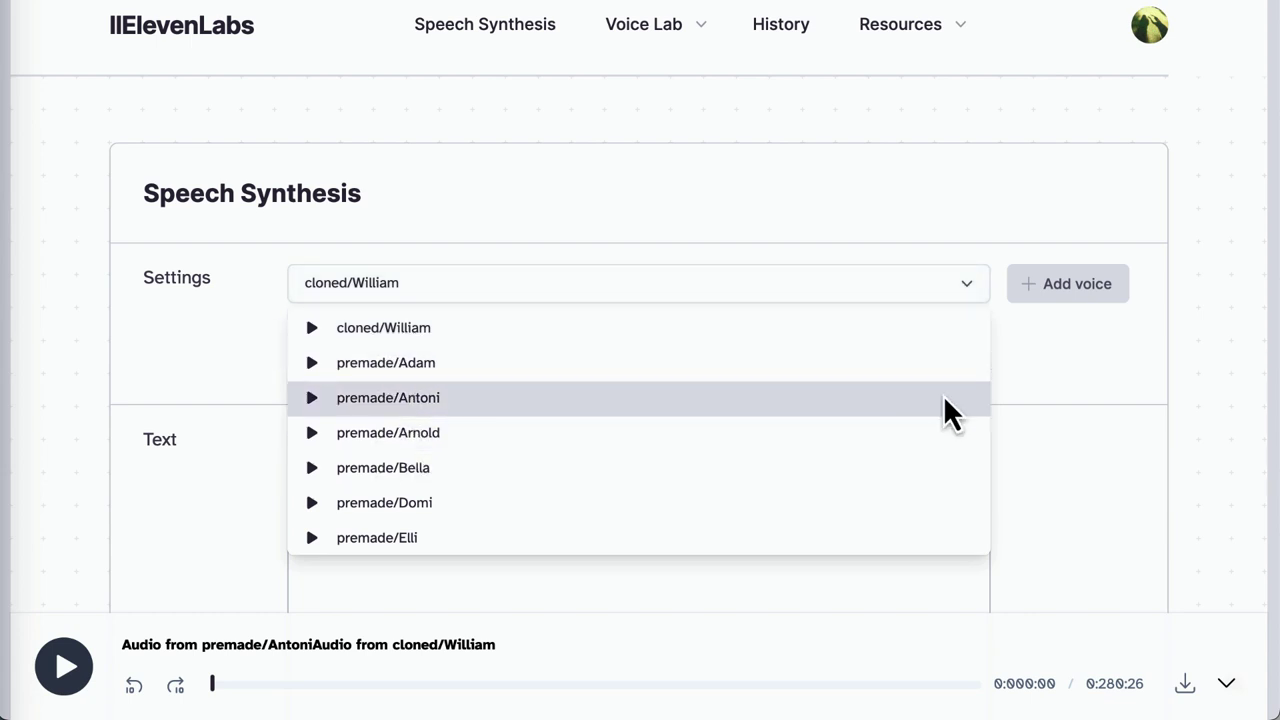
{"action": "left_click", "coordinate": [1046, 410]}
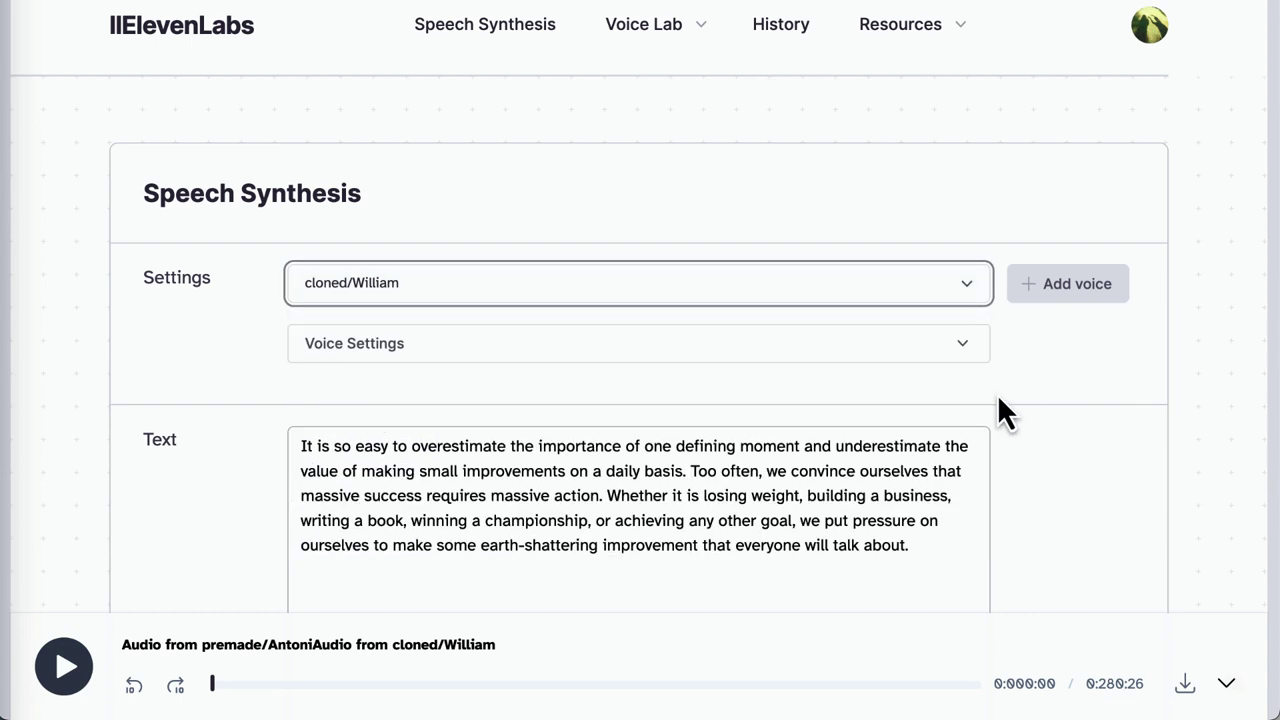
{"action": "left_click", "coordinate": [488, 352]}
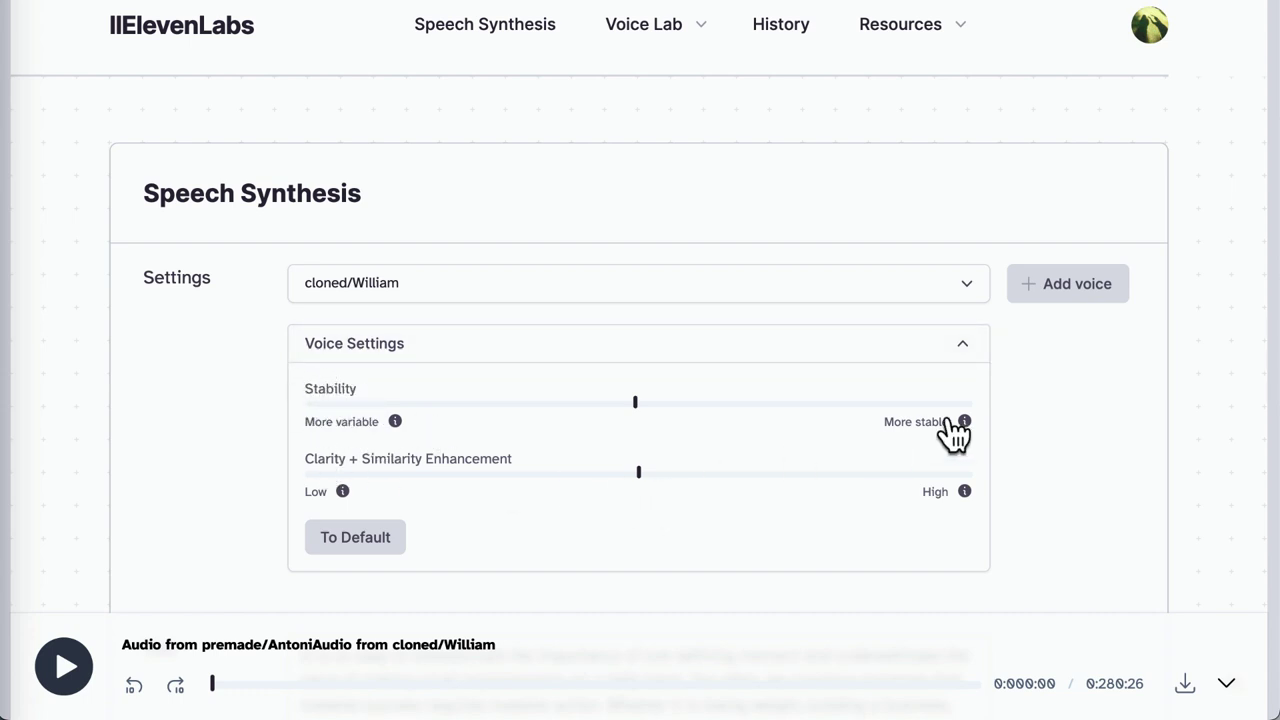
{"action": "left_click", "coordinate": [400, 542]}
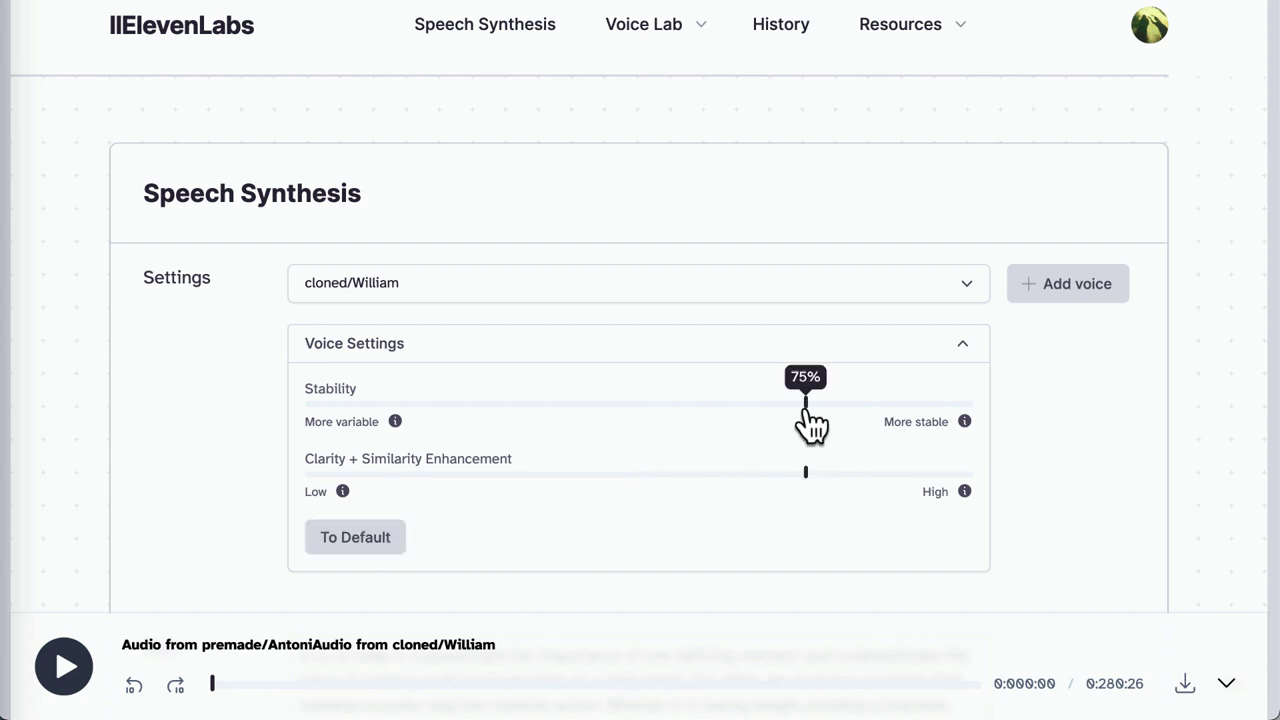
Step: Set Stability to about 35% and Clarity + Similarity Enhancement to about 78%
{"action": "left_click_drag", "start_coordinate": [806, 418], "coordinate": [868, 403]}
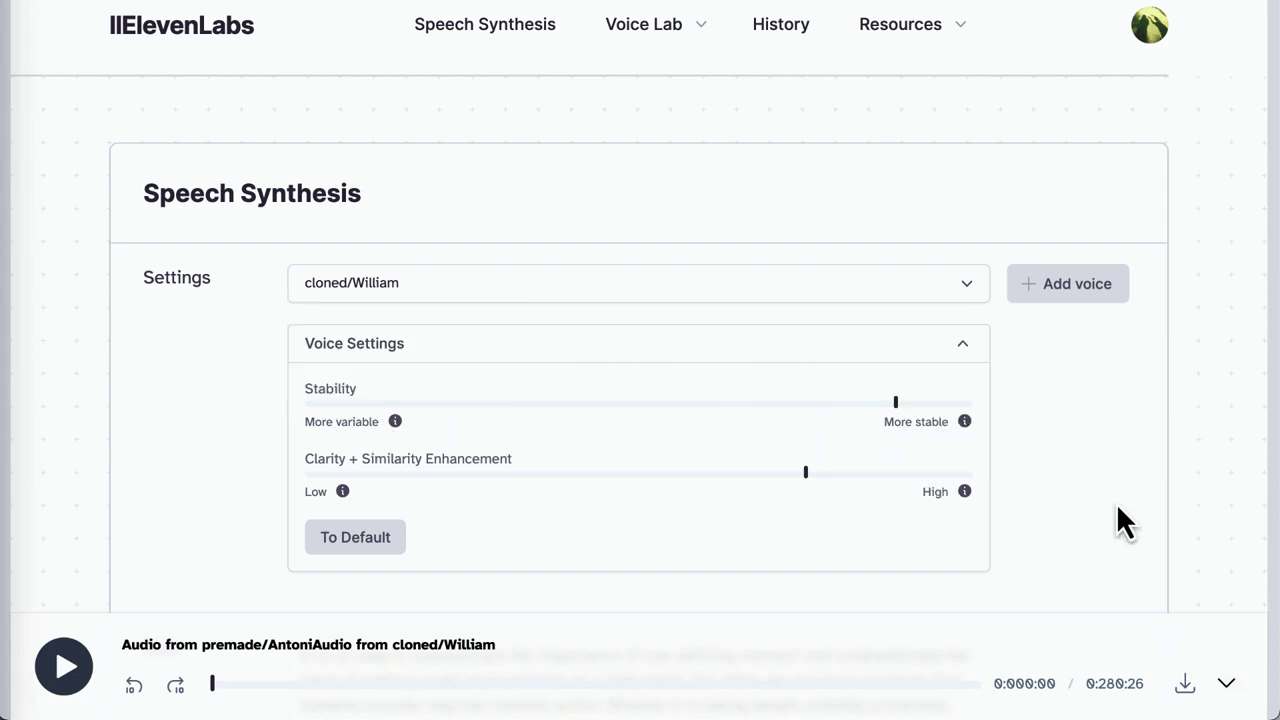
{"action": "mouse_move", "coordinate": [965, 424]}
{"action": "left_click_drag", "start_coordinate": [486, 424], "coordinate": [540, 423]}
{"action": "mouse_move", "coordinate": [805, 475]}
{"action": "left_click_drag", "start_coordinate": [805, 475], "coordinate": [828, 474]}
{"action": "mouse_move", "coordinate": [965, 494]}
{"action": "scroll", "coordinate": [734, 248], "scroll_direction": "down", "scroll_amount": 3}
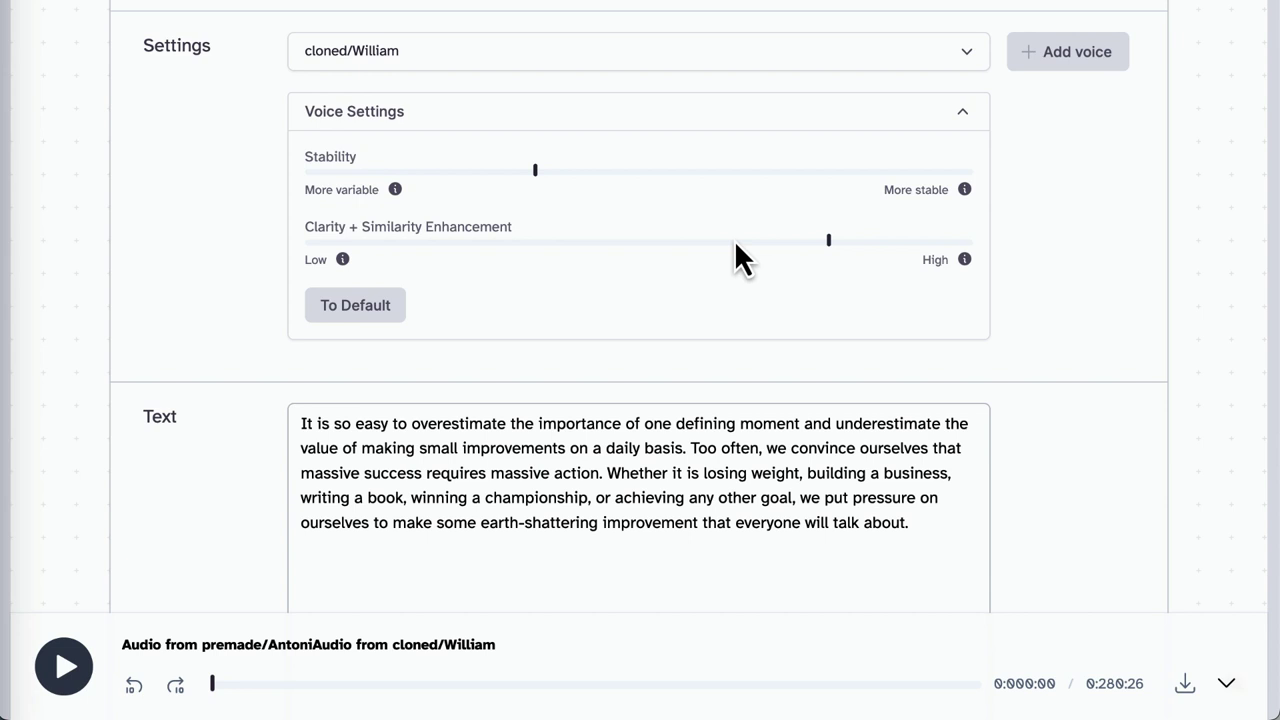
{"action": "scroll", "coordinate": [734, 257], "scroll_direction": "up", "scroll_amount": 3}
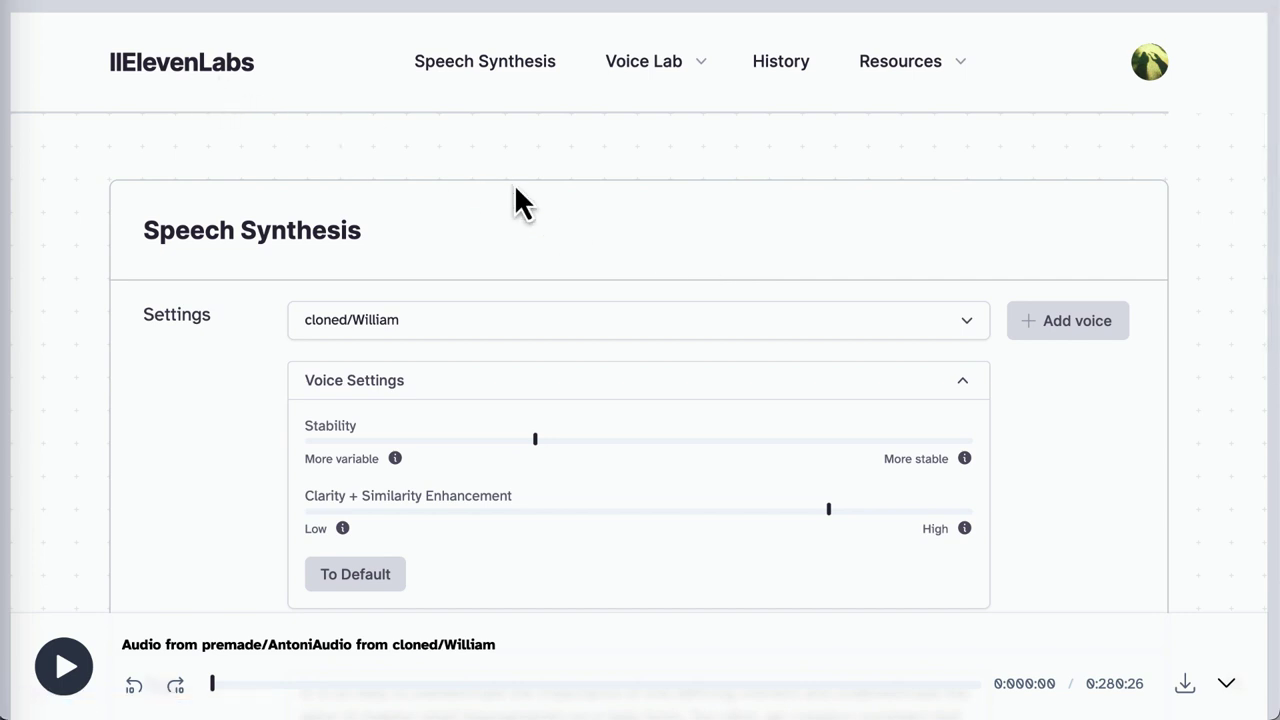
{"action": "left_click", "coordinate": [963, 78]}
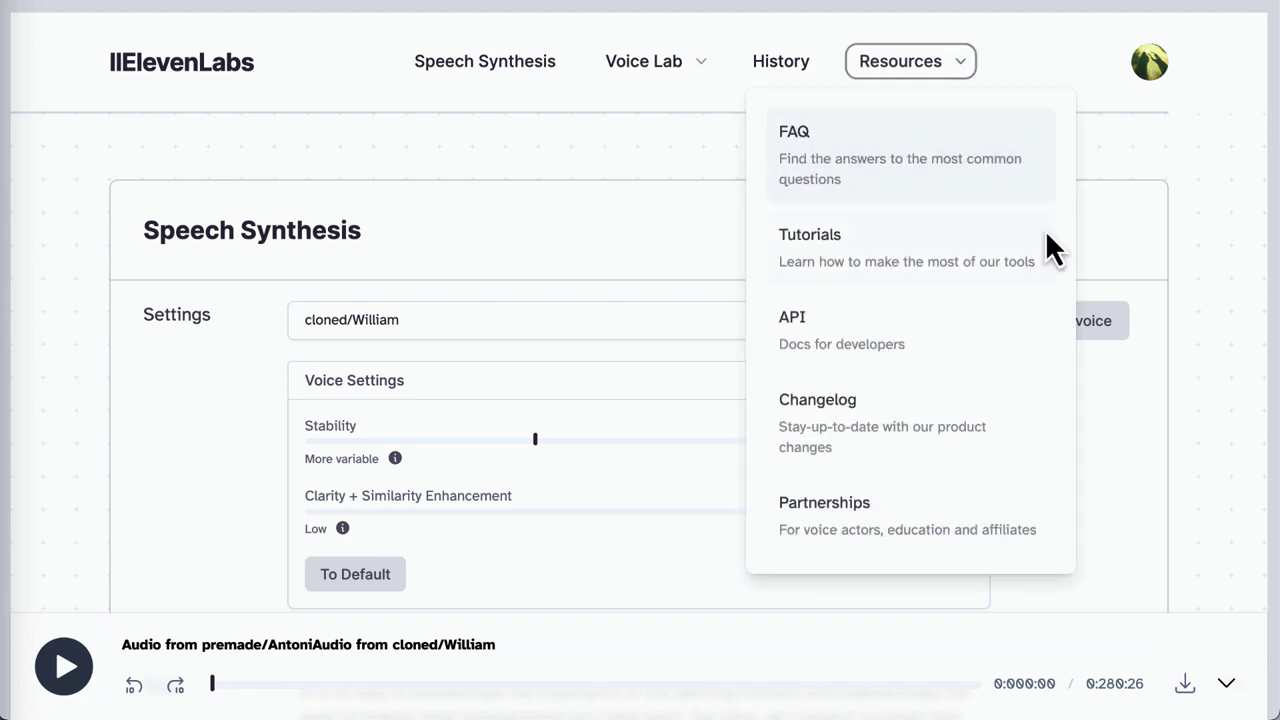
{"action": "left_click", "coordinate": [1176, 258]}
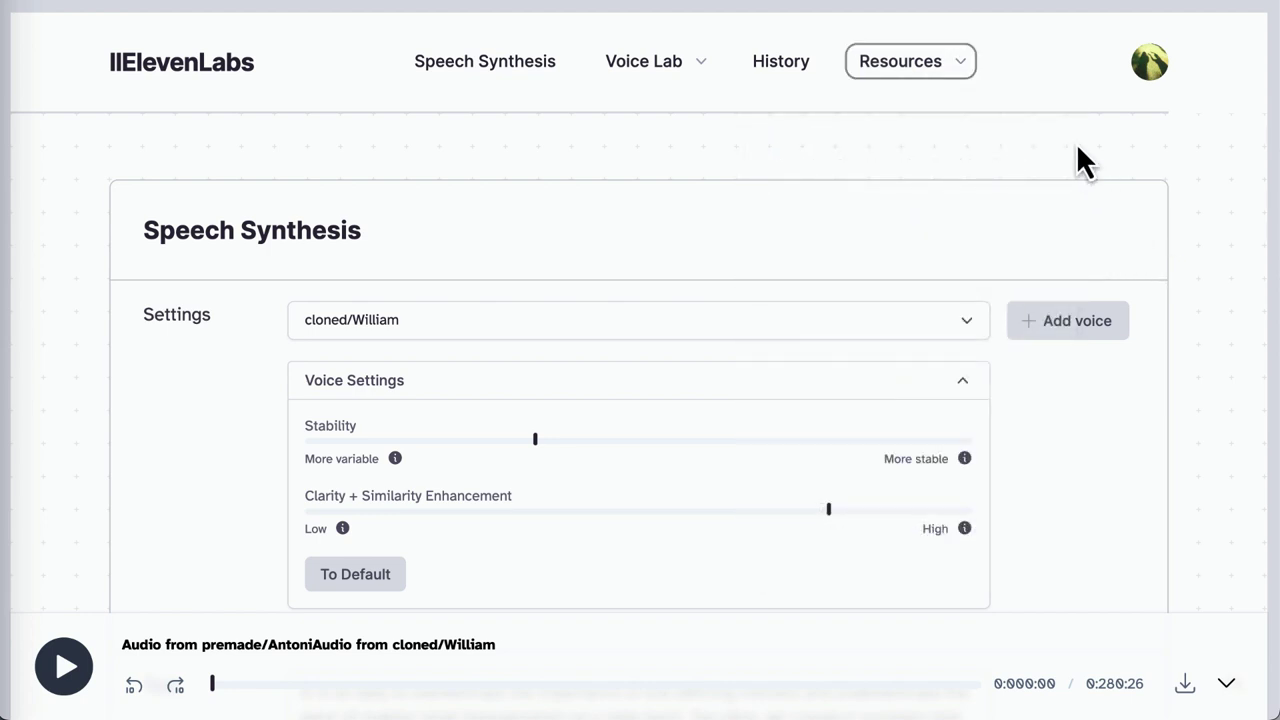